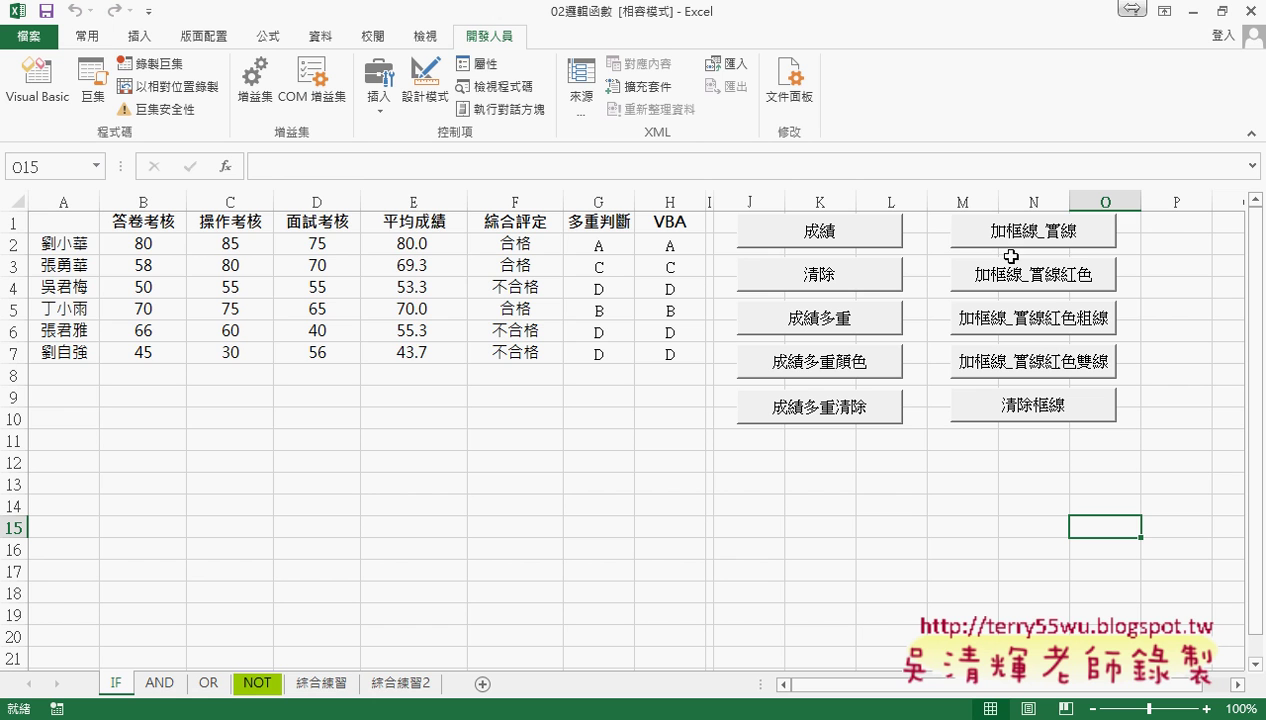
- Apply solid borders with the 加框線_實線 button, then select the table range A1:G7
{"action": "left_click", "coordinate": [1020, 237]}
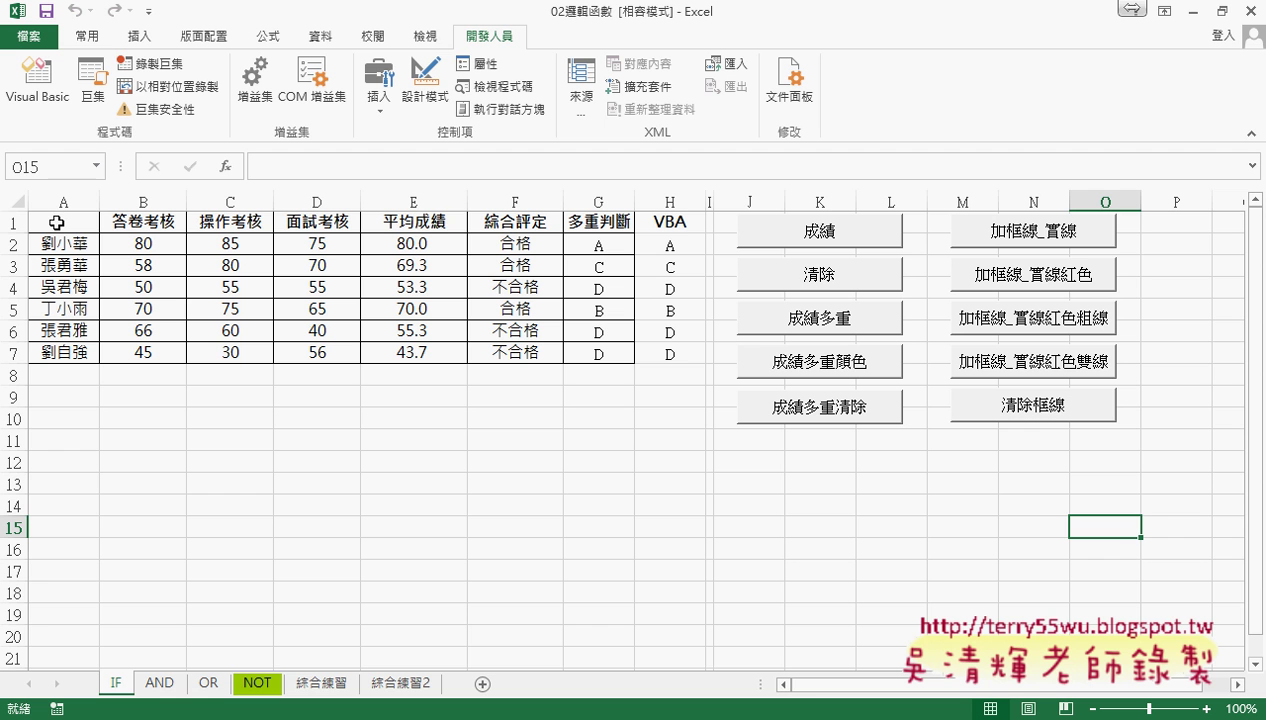
{"action": "left_click", "coordinate": [56, 223]}
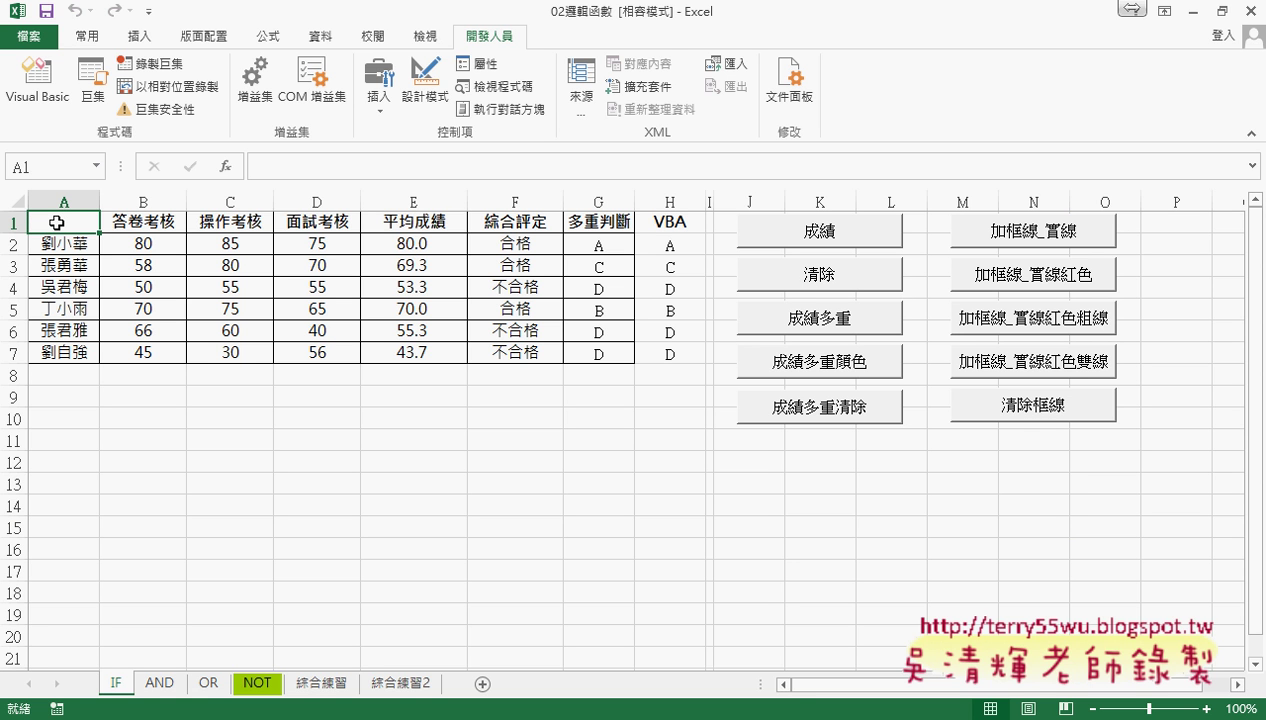
{"action": "left_click_drag", "start_coordinate": [56, 223], "coordinate": [605, 359]}
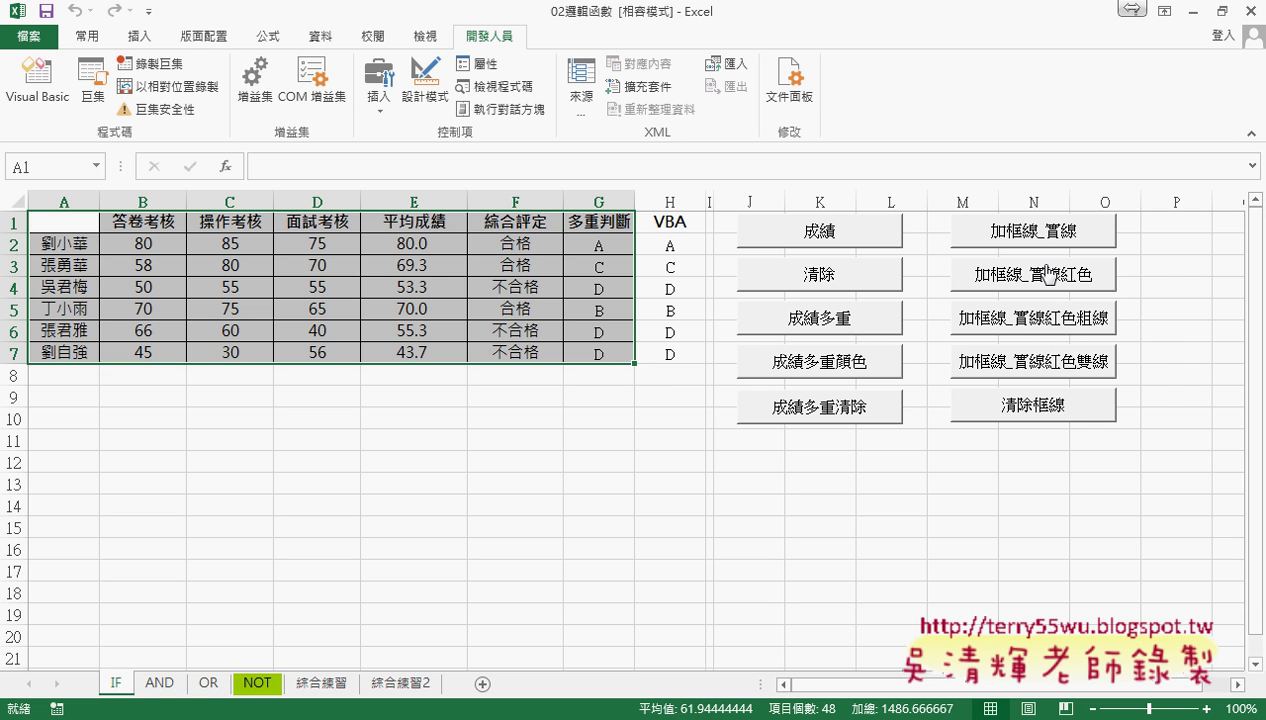
- Open the 加框線_實線 button's macro in the VBA editor and highlight its Sub name
{"action": "right_click", "coordinate": [1027, 238]}
{"action": "left_click", "coordinate": [1070, 397]}
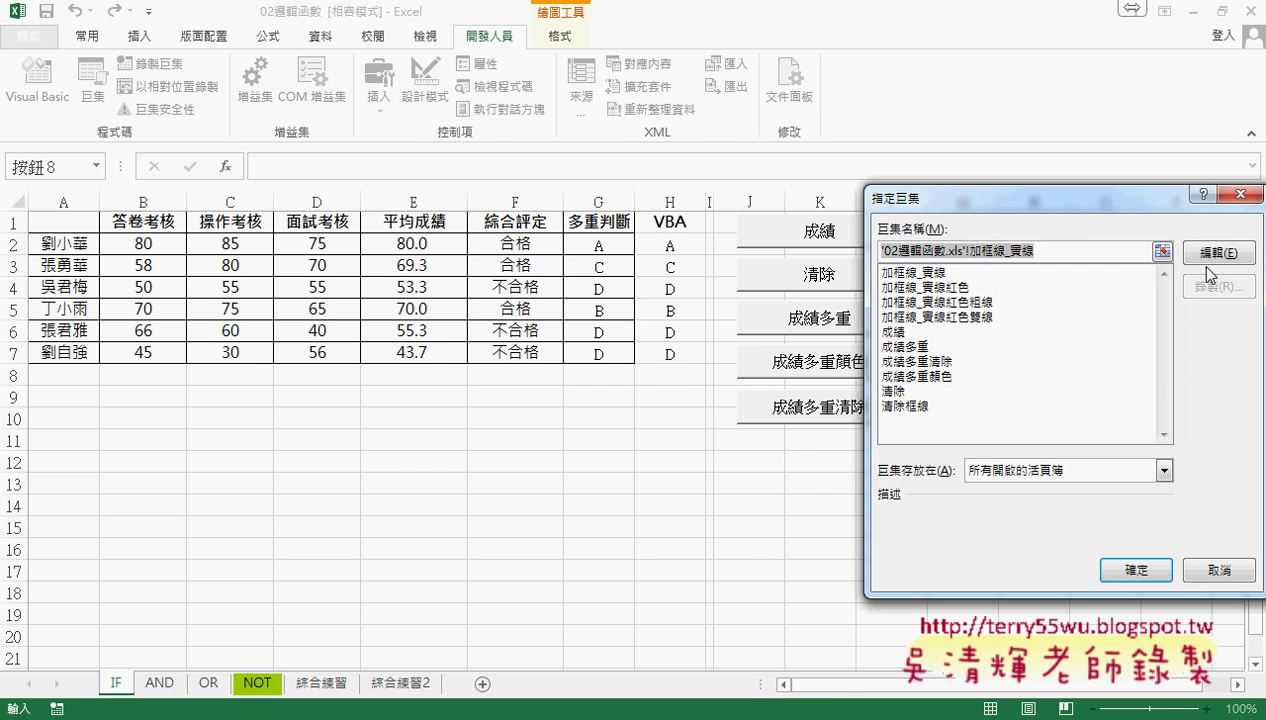
{"action": "left_click", "coordinate": [1207, 258]}
{"action": "left_click_drag", "start_coordinate": [722, 86], "coordinate": [477, 86]}
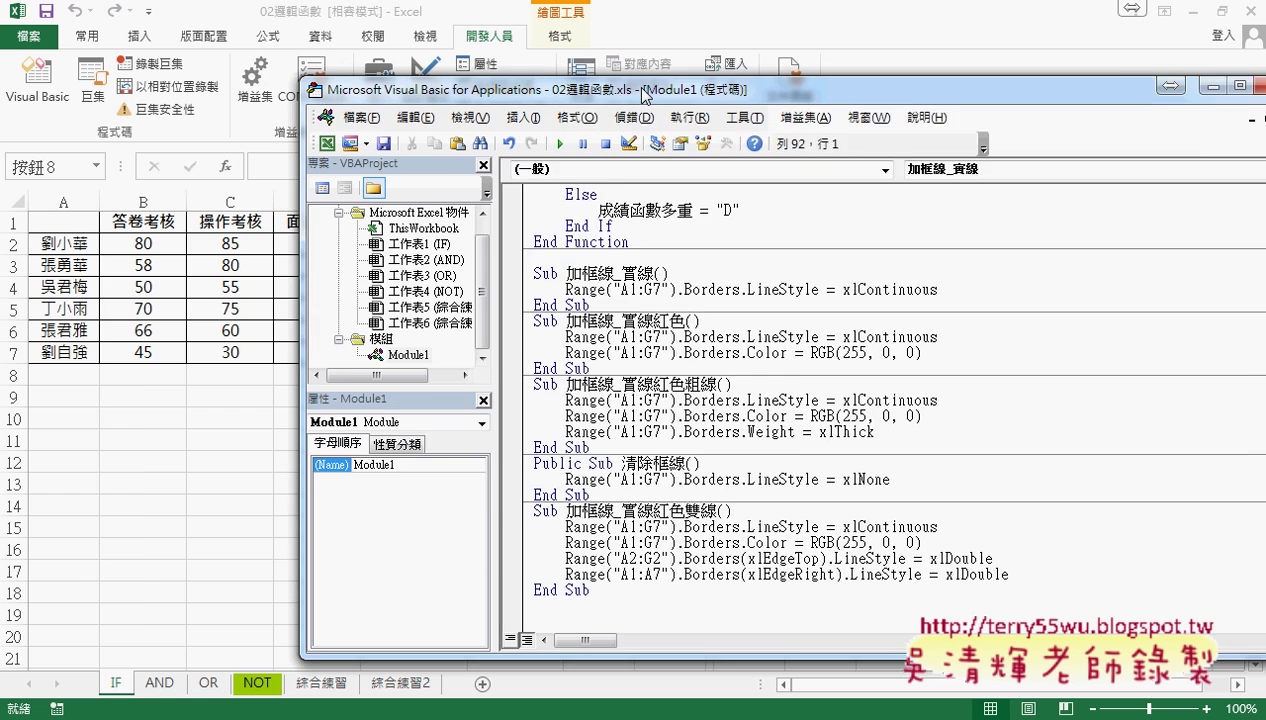
{"action": "left_click_drag", "start_coordinate": [369, 269], "coordinate": [458, 269]}
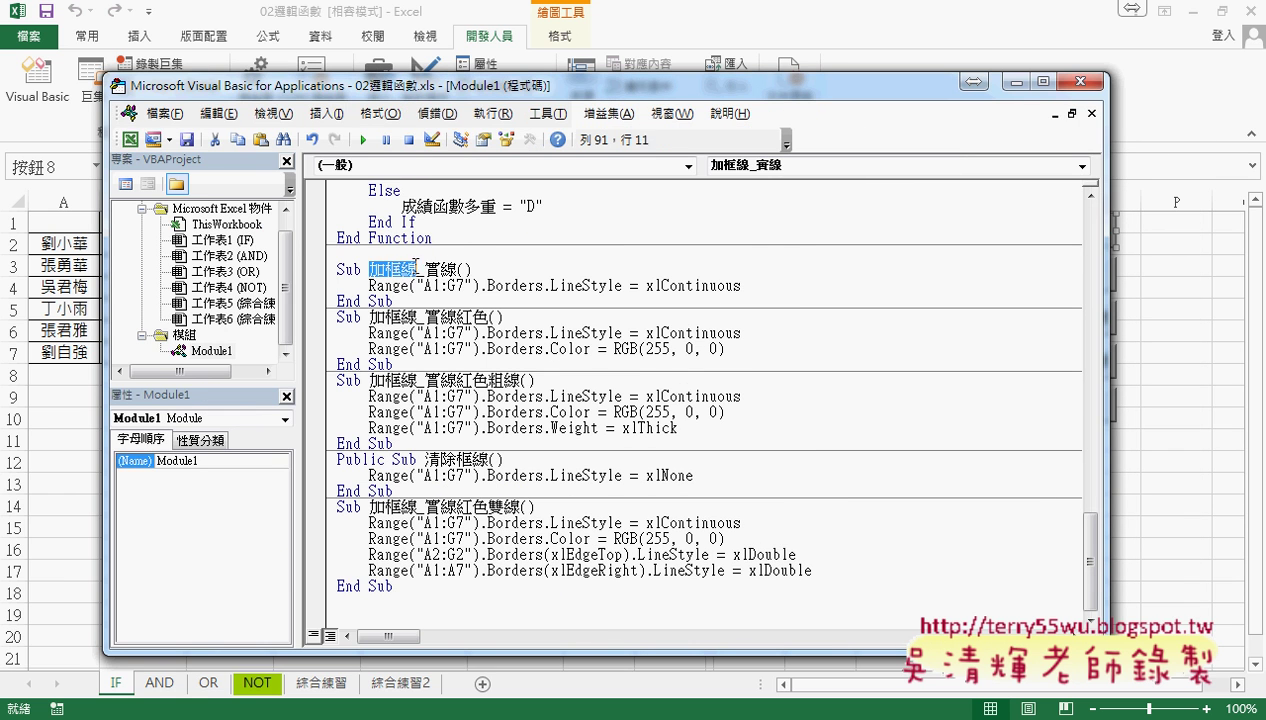
{"action": "left_click", "coordinate": [327, 113]}
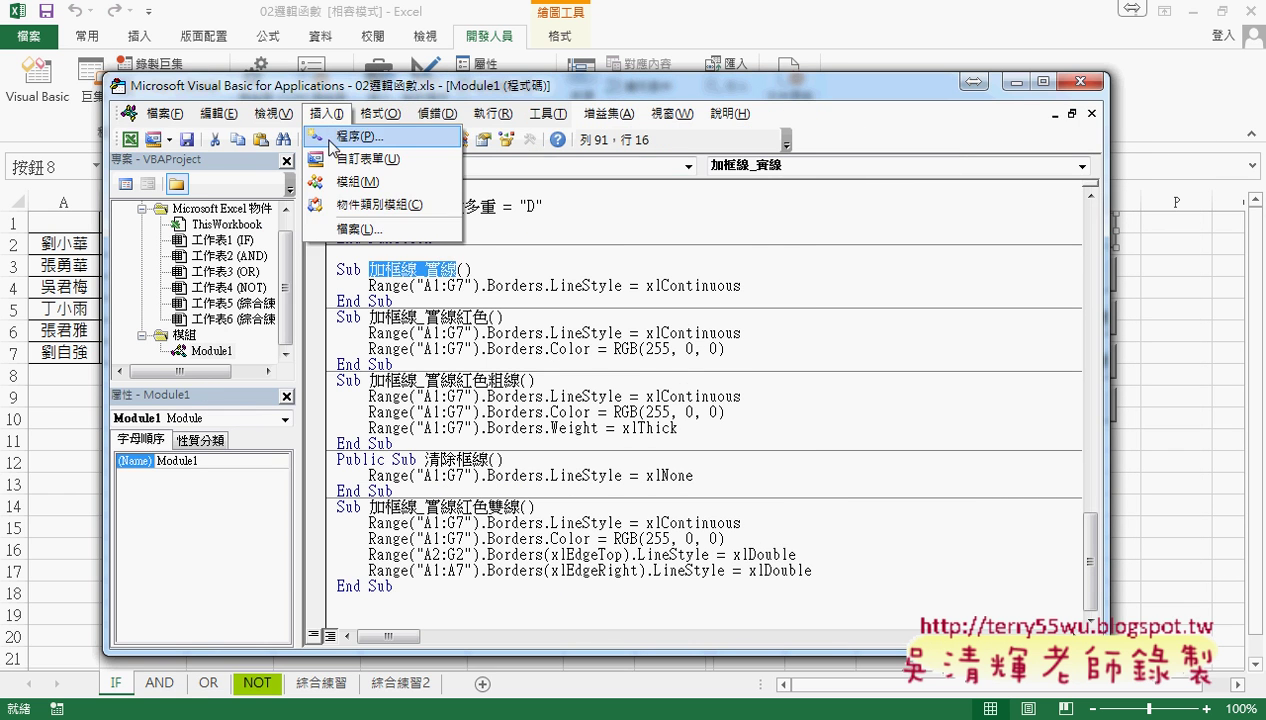
{"action": "left_click", "coordinate": [375, 133]}
{"action": "mouse_move", "coordinate": [556, 177]}
{"action": "left_mouse_down"}
{"action": "mouse_move", "coordinate": [546, 243]}
{"action": "mouse_move", "coordinate": [416, 323]}
{"action": "left_mouse_up"}
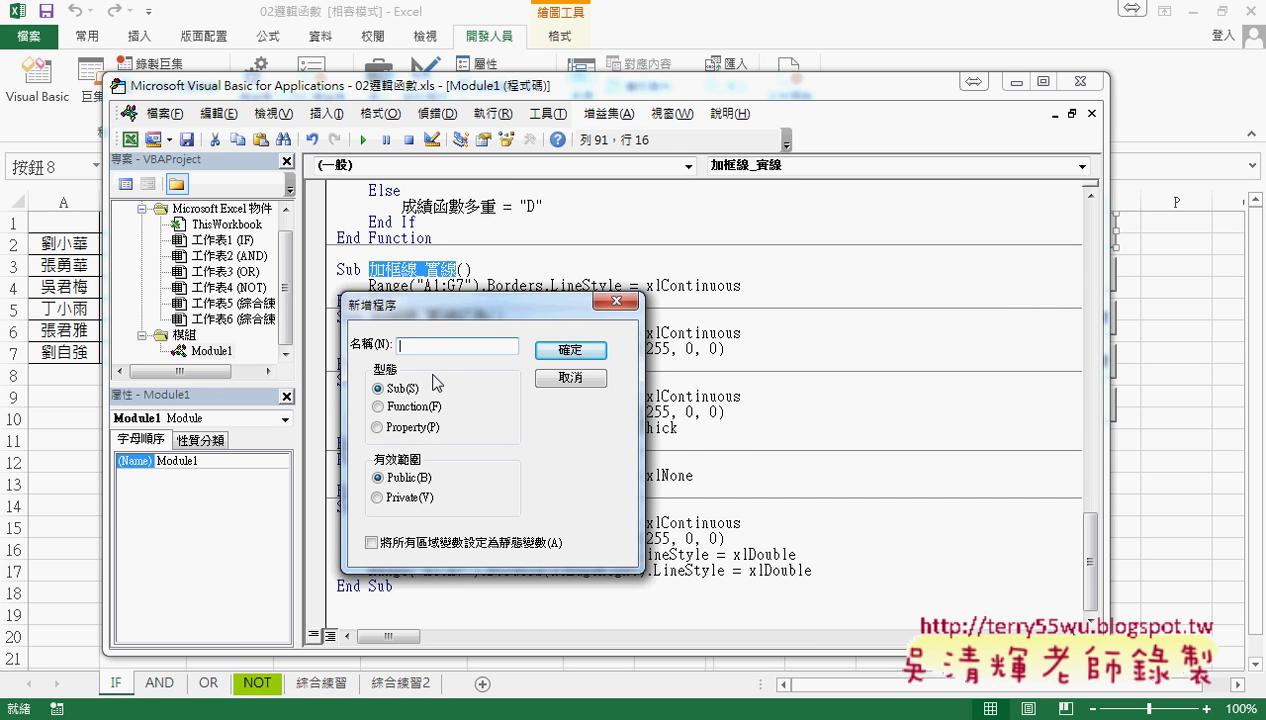
{"action": "left_click", "coordinate": [570, 380]}
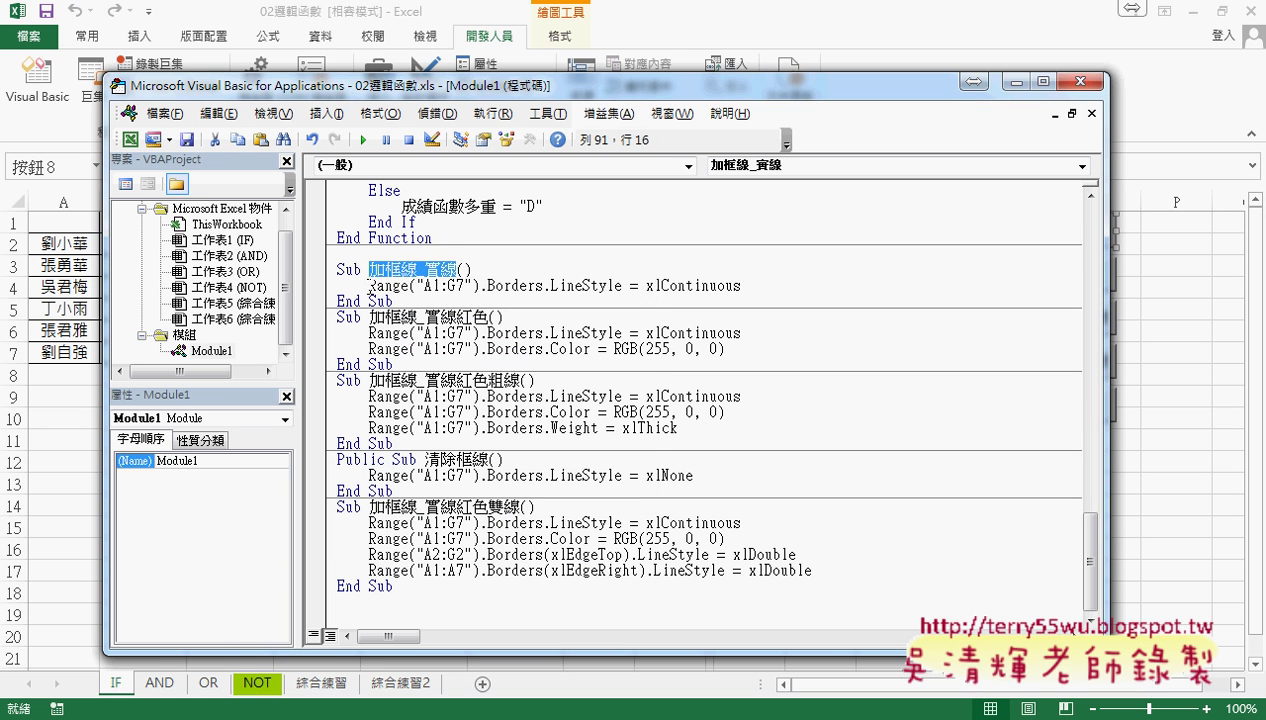
{"action": "left_click_drag", "start_coordinate": [368, 286], "coordinate": [481, 287]}
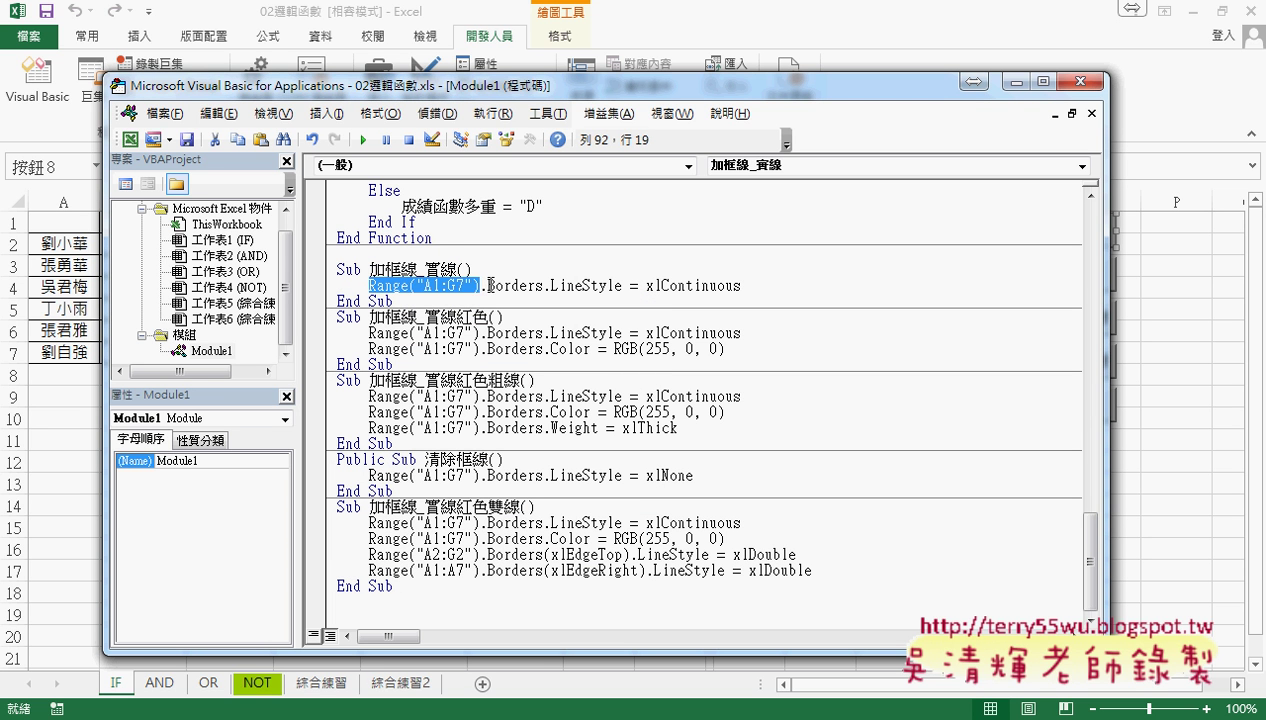
{"action": "left_click", "coordinate": [487, 287]}
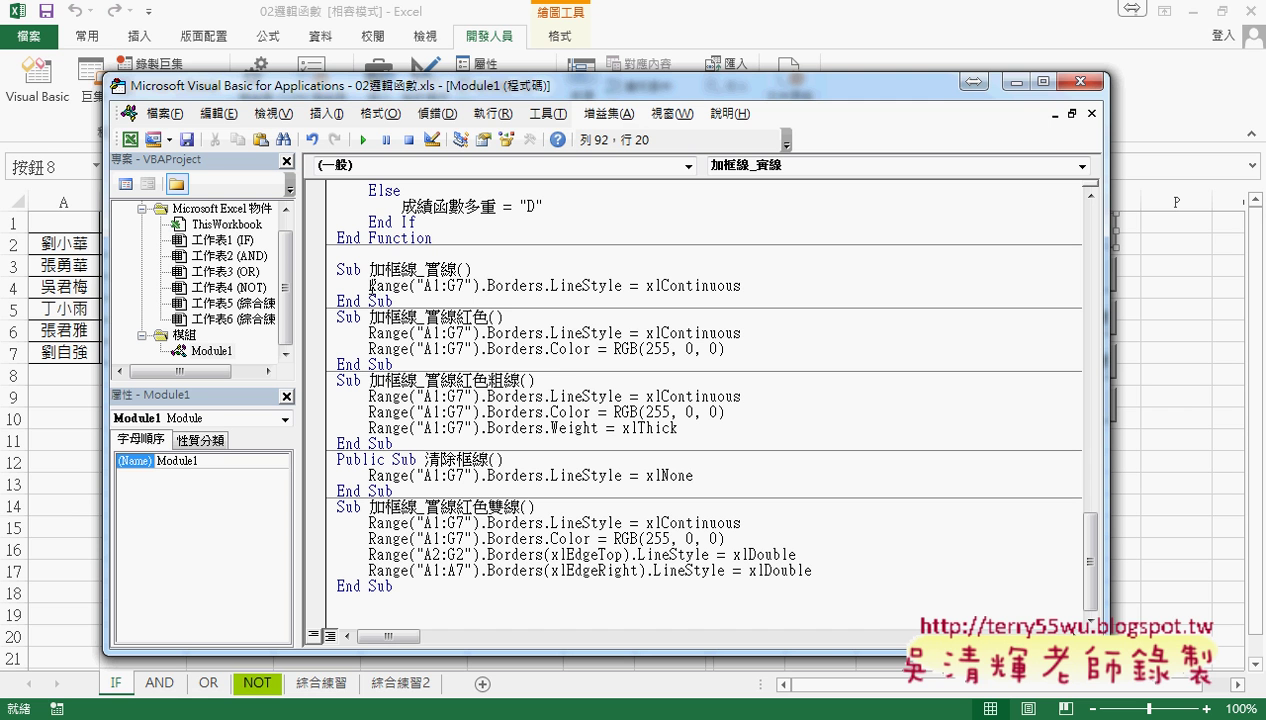
{"action": "left_click_drag", "start_coordinate": [368, 286], "coordinate": [742, 286]}
- Retype the line as Range("A1:G7").Borders.LineStyle= via IntelliSense, then open LineStyle help
{"action": "left_click", "coordinate": [484, 287]}
{"action": "type", "text": "."}
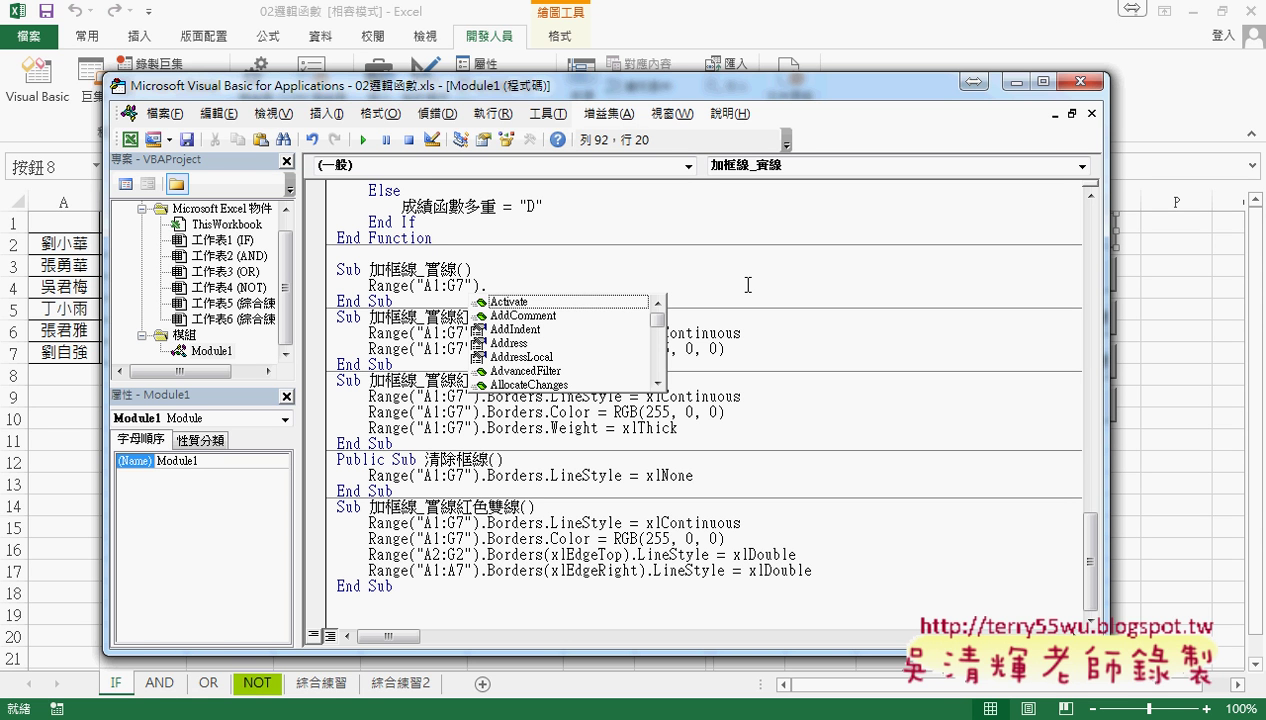
{"action": "type", "text": "b"}
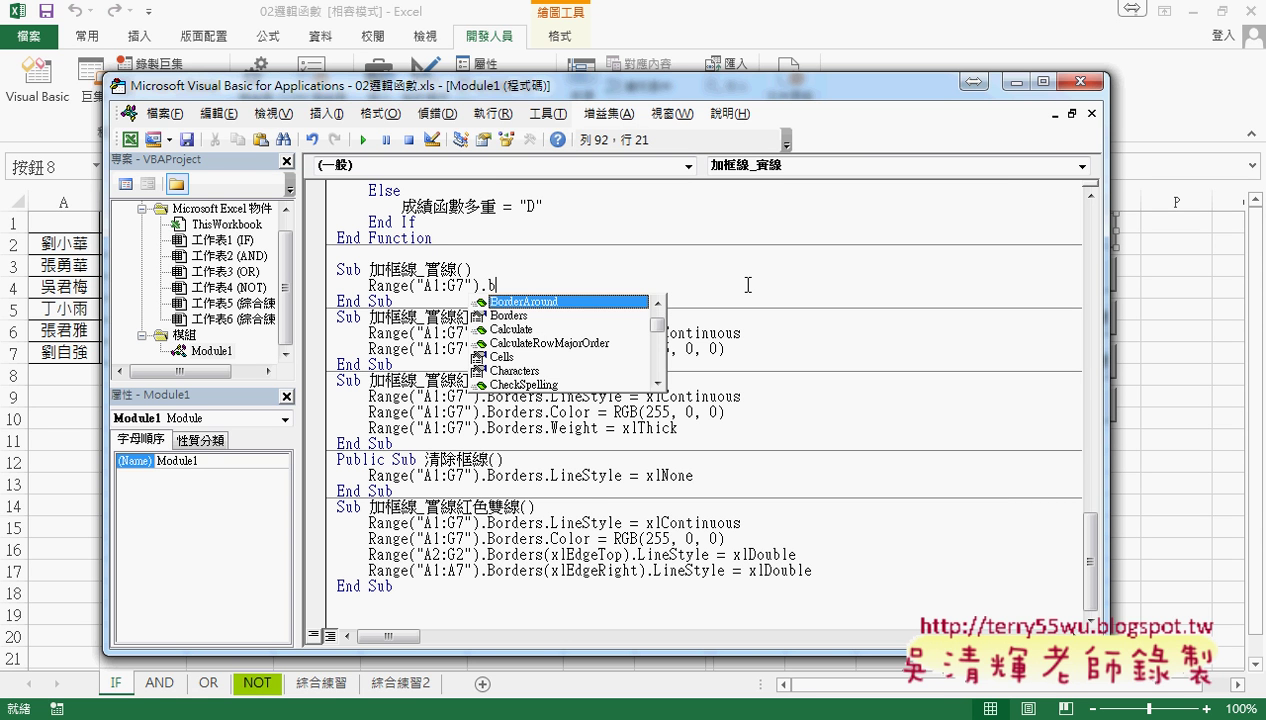
{"action": "key", "text": "Down"}
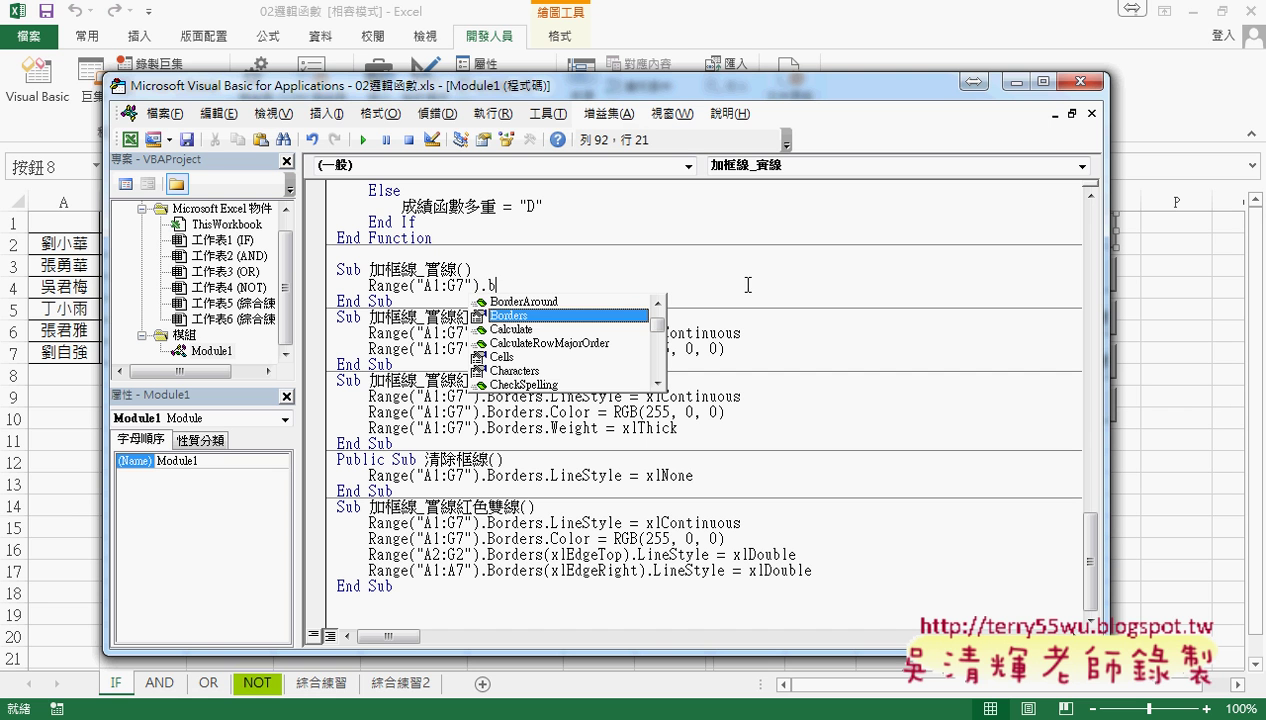
{"action": "double_click", "coordinate": [601, 315]}
{"action": "type", "text": "."}
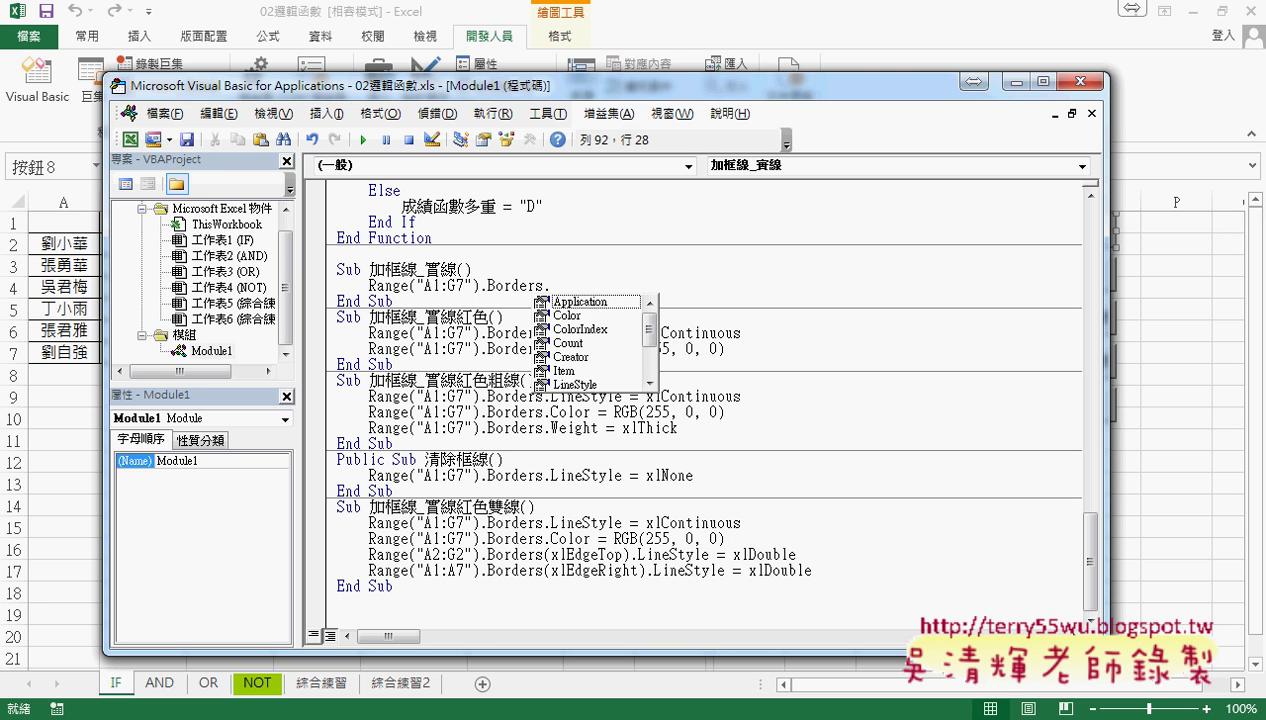
{"action": "type", "text": "l"}
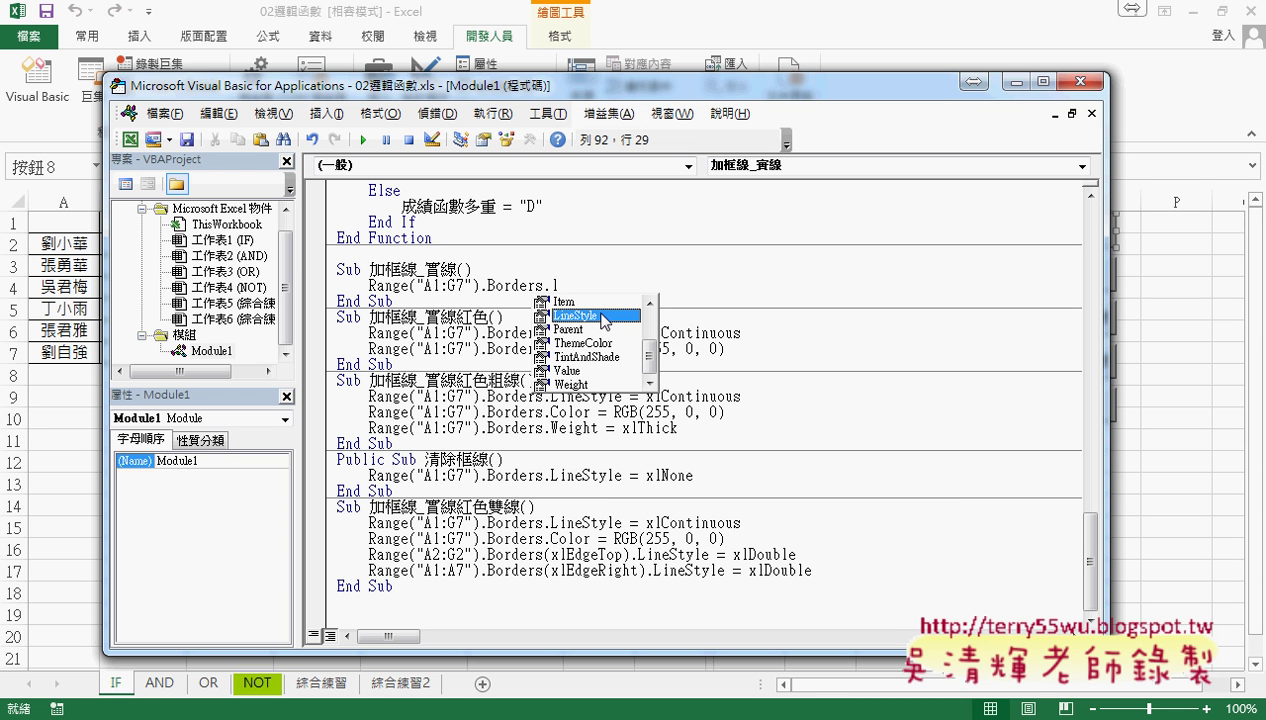
{"action": "double_click", "coordinate": [600, 316]}
{"action": "type", "text": "="}
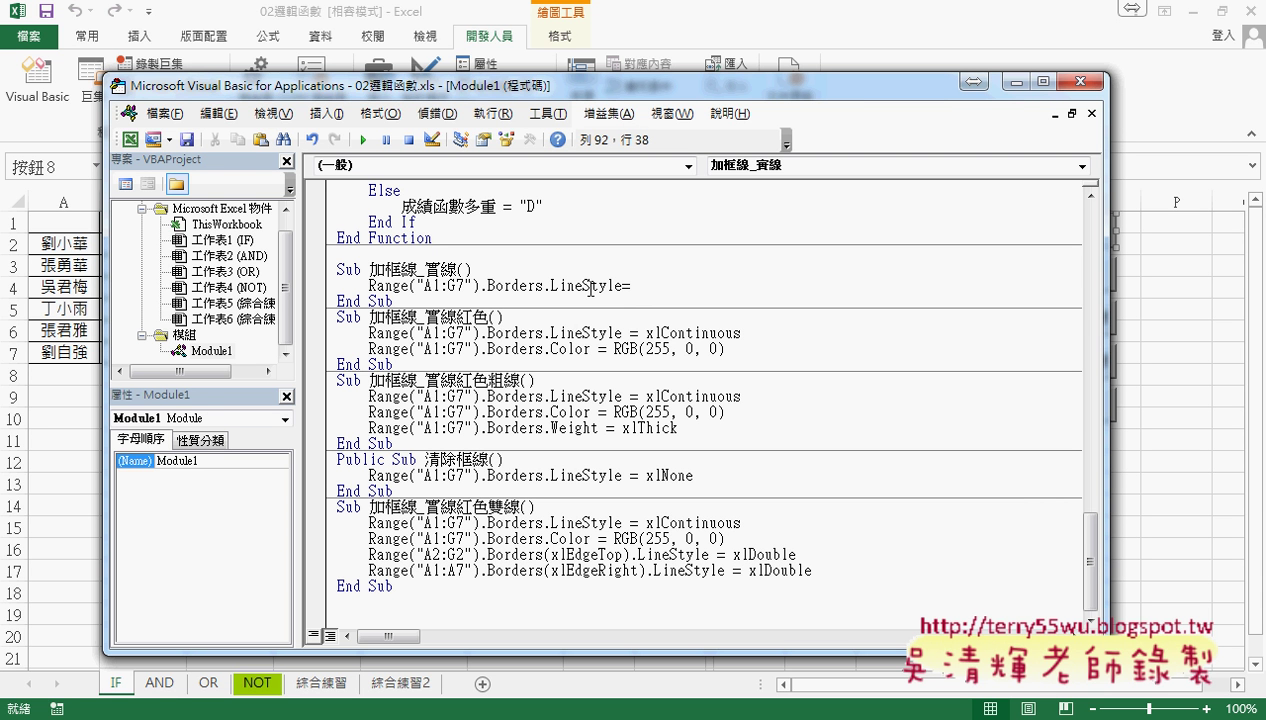
{"action": "left_click", "coordinate": [588, 286]}
{"action": "key", "text": "F1"}
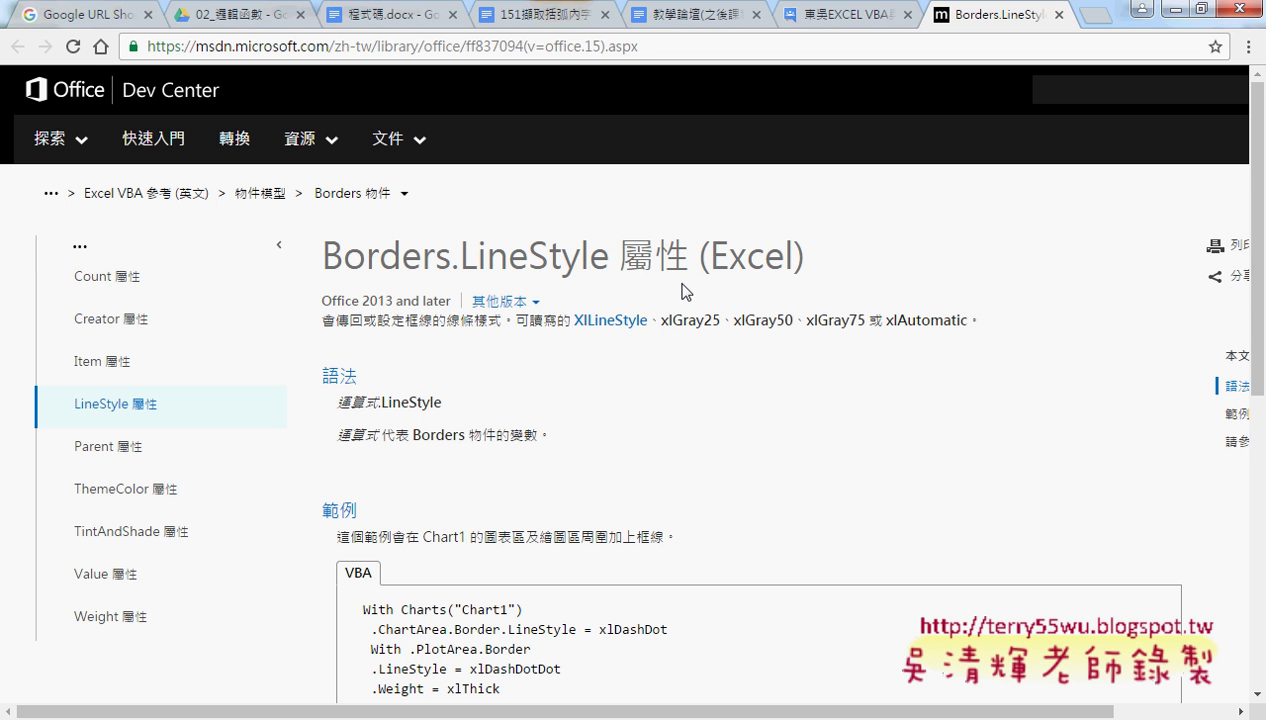
- Find and copy xlContinuous from MSDN's XlLineStyle constants, then return to the VBA editor
{"action": "left_click", "coordinate": [614, 330]}
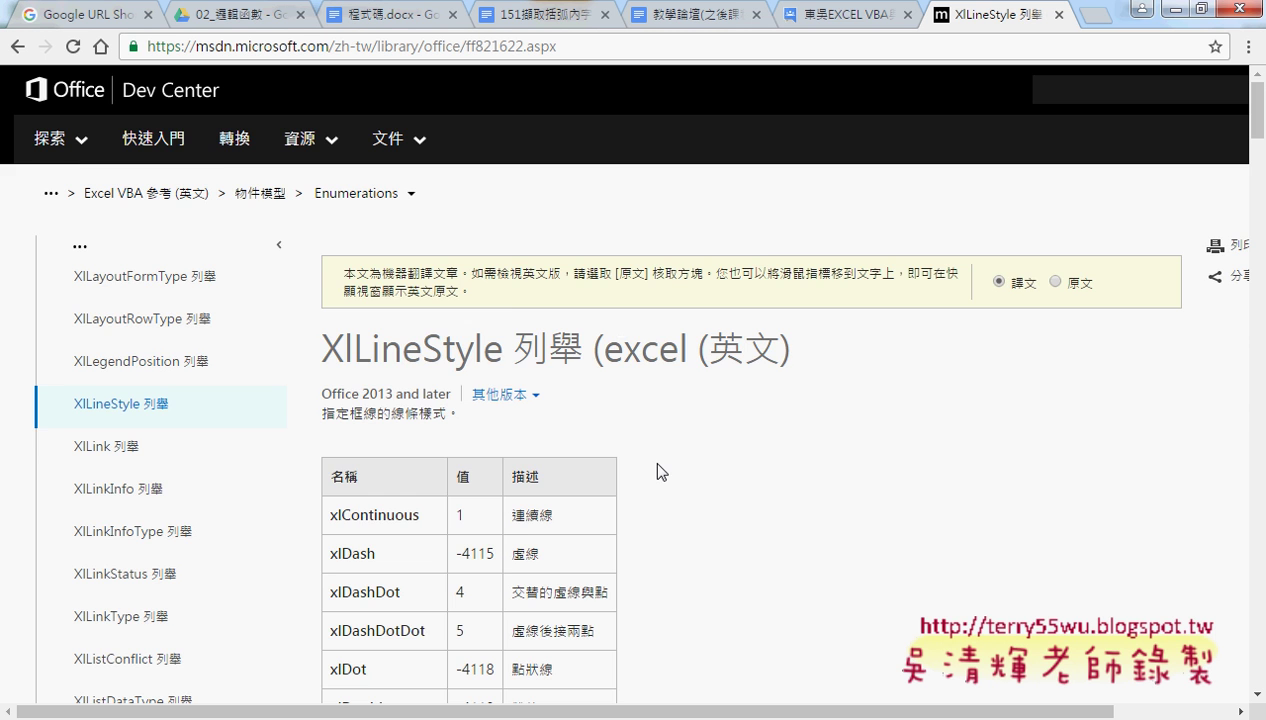
{"action": "scroll", "coordinate": [650, 458], "scroll_direction": "down", "scroll_amount": 2}
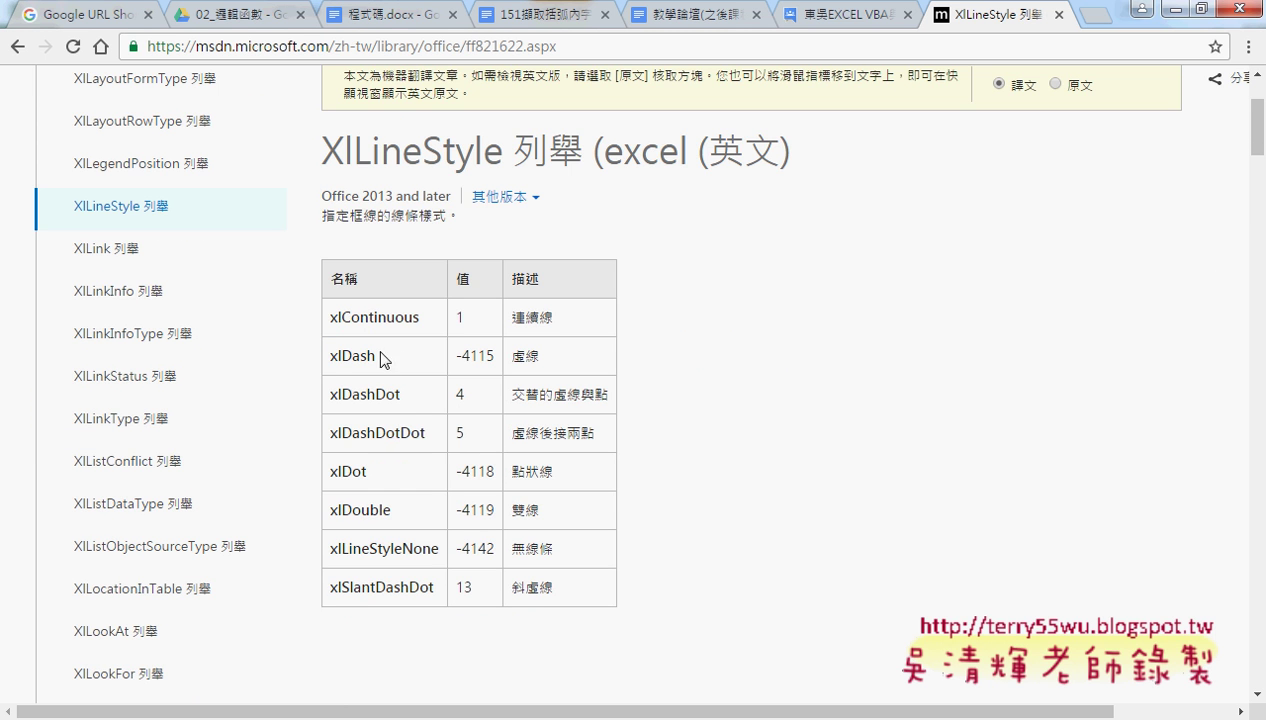
{"action": "left_click_drag", "start_coordinate": [378, 356], "coordinate": [331, 357]}
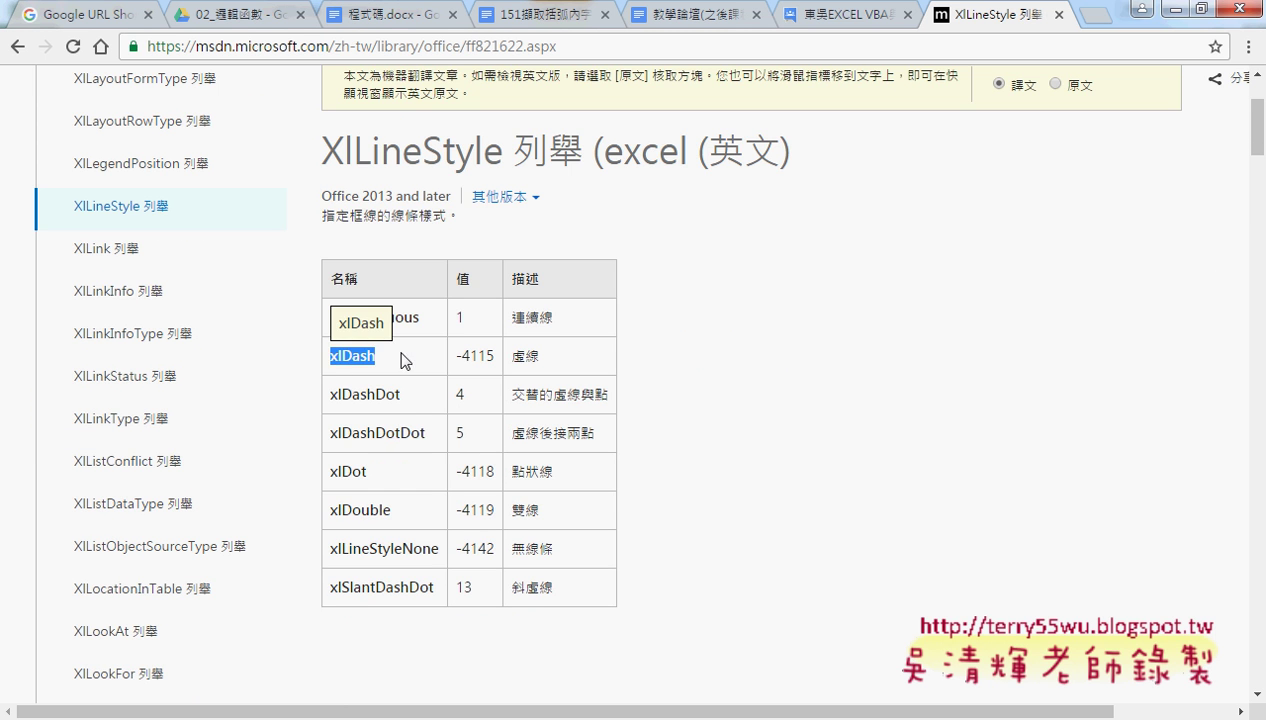
{"action": "left_click_drag", "start_coordinate": [426, 318], "coordinate": [334, 318]}
{"action": "key", "text": "ctrl+c"}
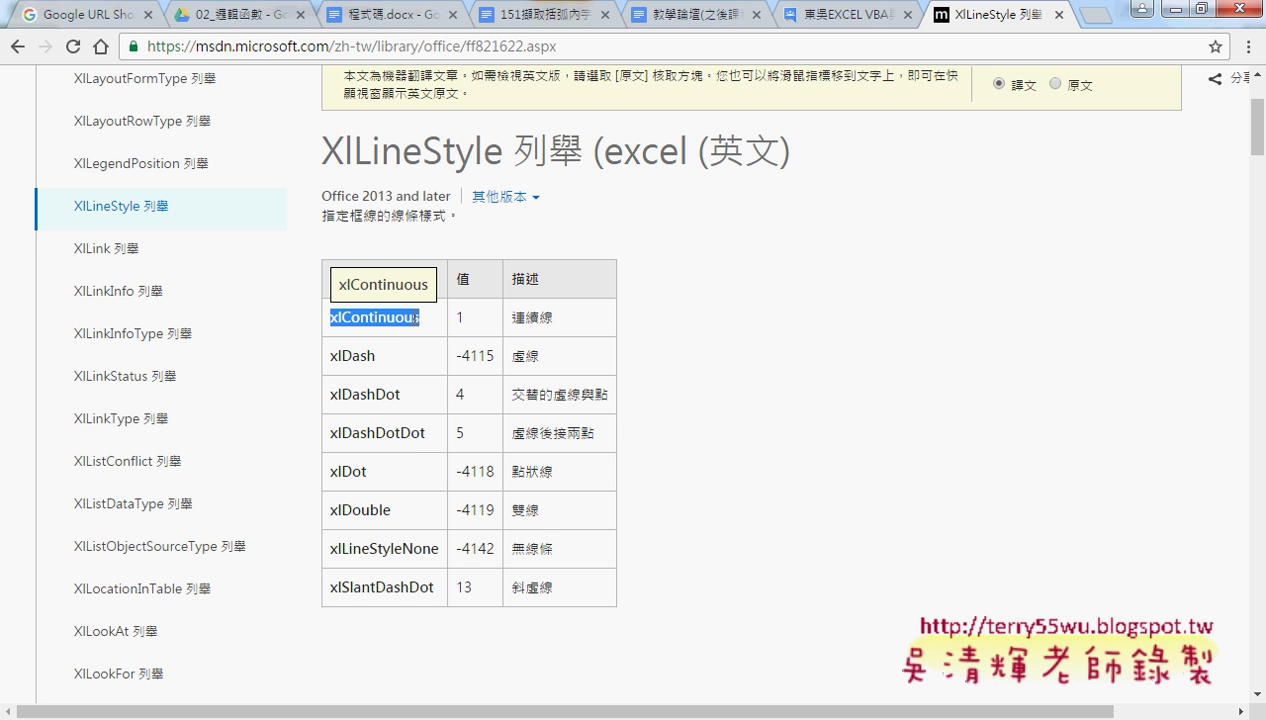
{"action": "left_click", "coordinate": [1170, 8]}
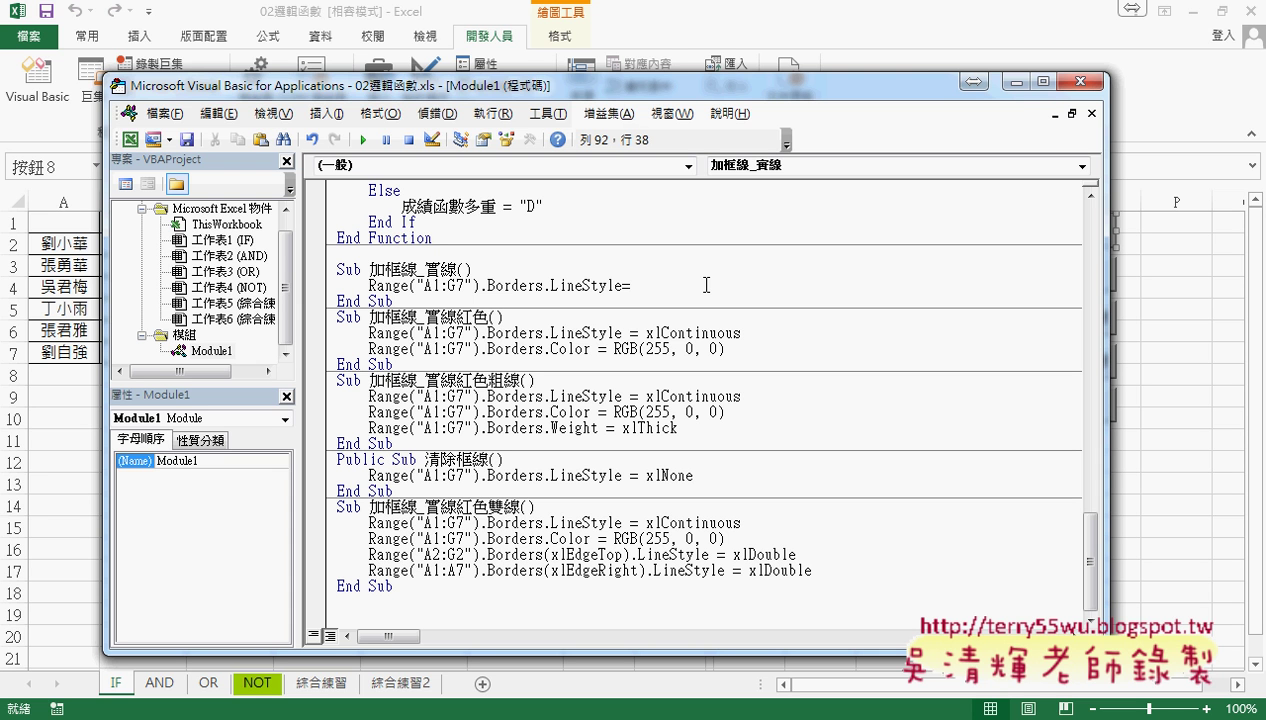
- Paste xlContinuous after LineStyle= and recheck the LineStyle help page
{"action": "key", "text": "ctrl+v"}
{"action": "key", "text": "Left"}
{"action": "key", "text": "Left"}
{"action": "key", "text": "Left"}
{"action": "key", "text": "Left"}
{"action": "key", "text": "Left"}
{"action": "key", "text": "Left"}
{"action": "key", "text": "Left"}
{"action": "key", "text": "F1"}
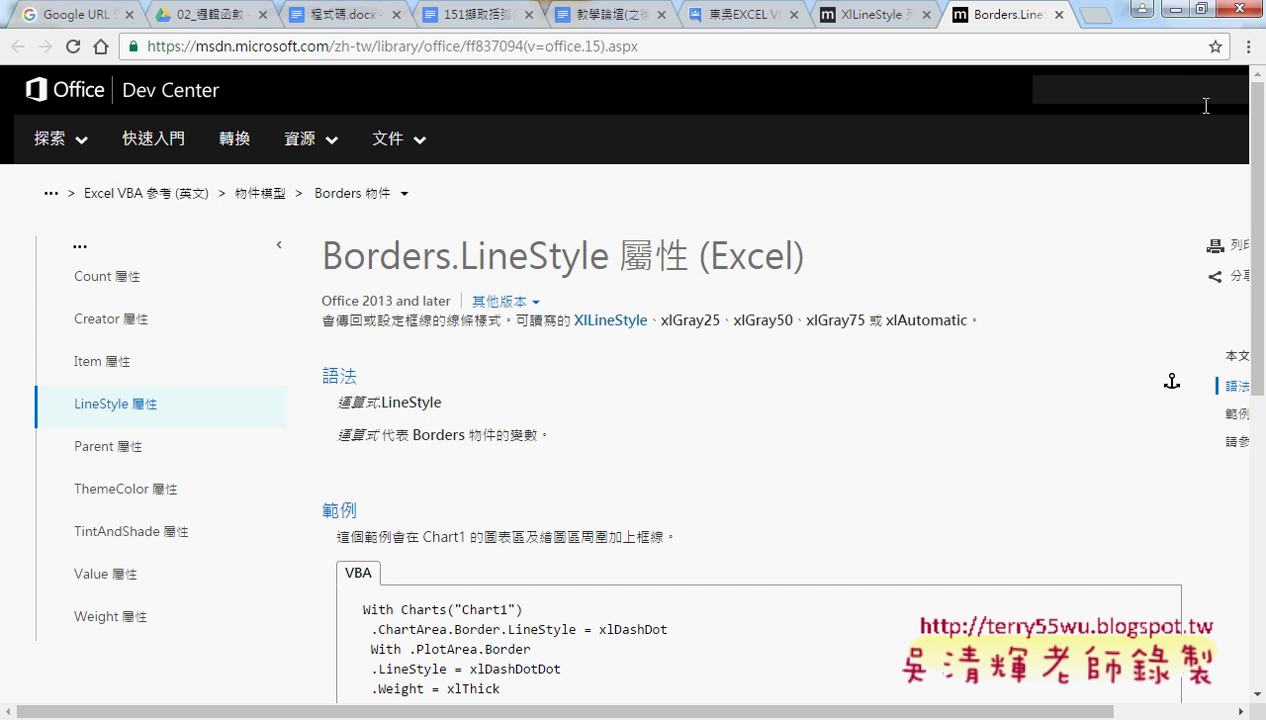
{"action": "left_click", "coordinate": [1178, 12]}
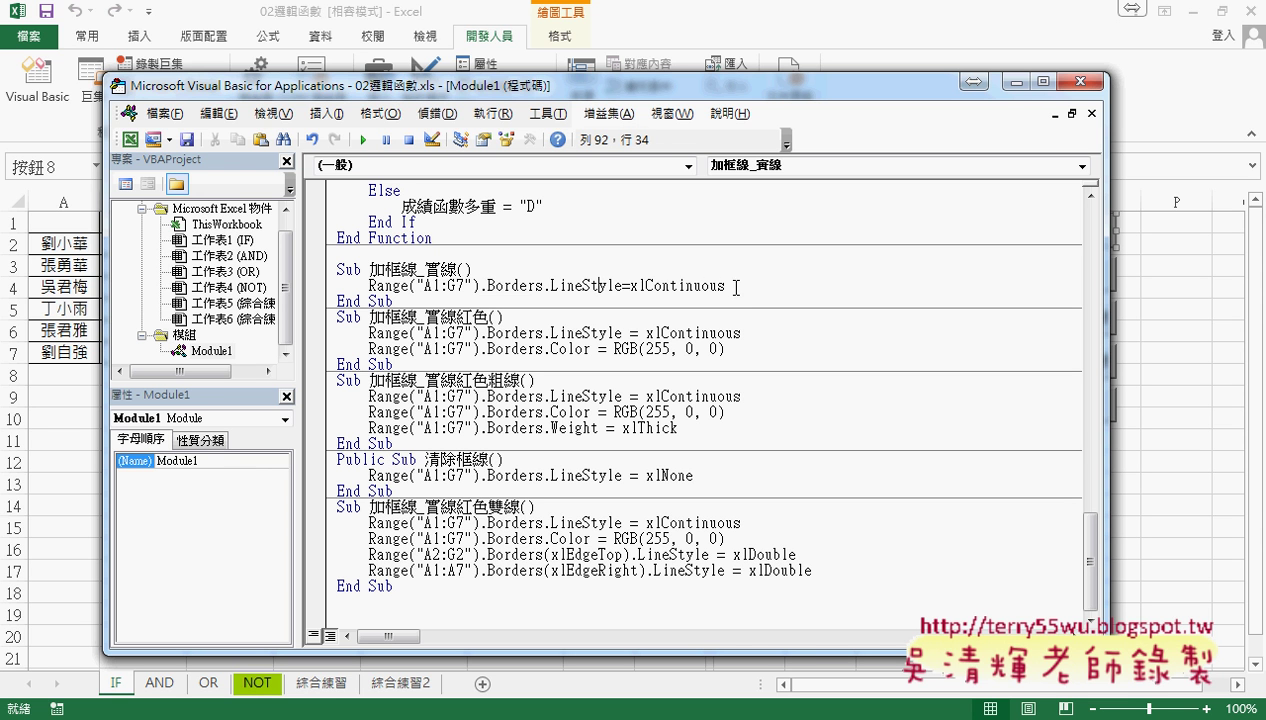
- Highlight the finished LineStyle line and the red macro's LineStyle and Color settings
{"action": "left_click_drag", "start_coordinate": [726, 287], "coordinate": [368, 287]}
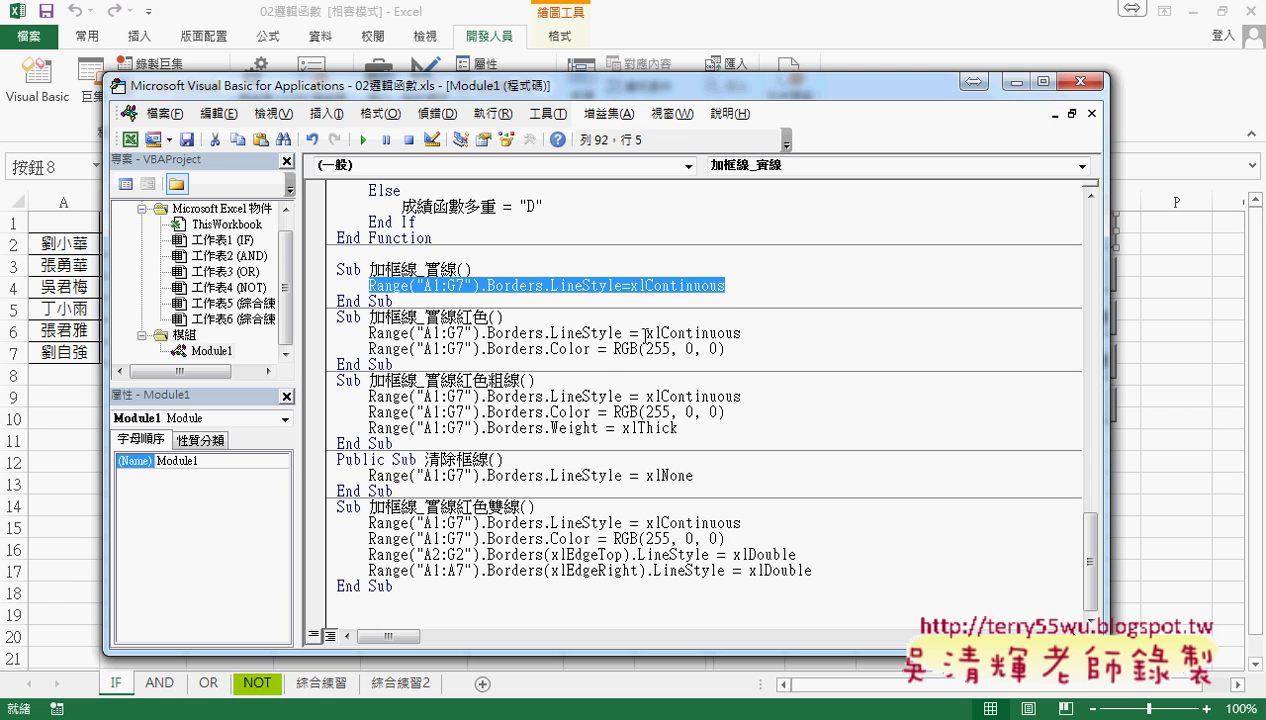
{"action": "mouse_move", "coordinate": [741, 333]}
{"action": "left_mouse_down"}
{"action": "mouse_move", "coordinate": [645, 348]}
{"action": "mouse_move", "coordinate": [368, 333]}
{"action": "left_mouse_up"}
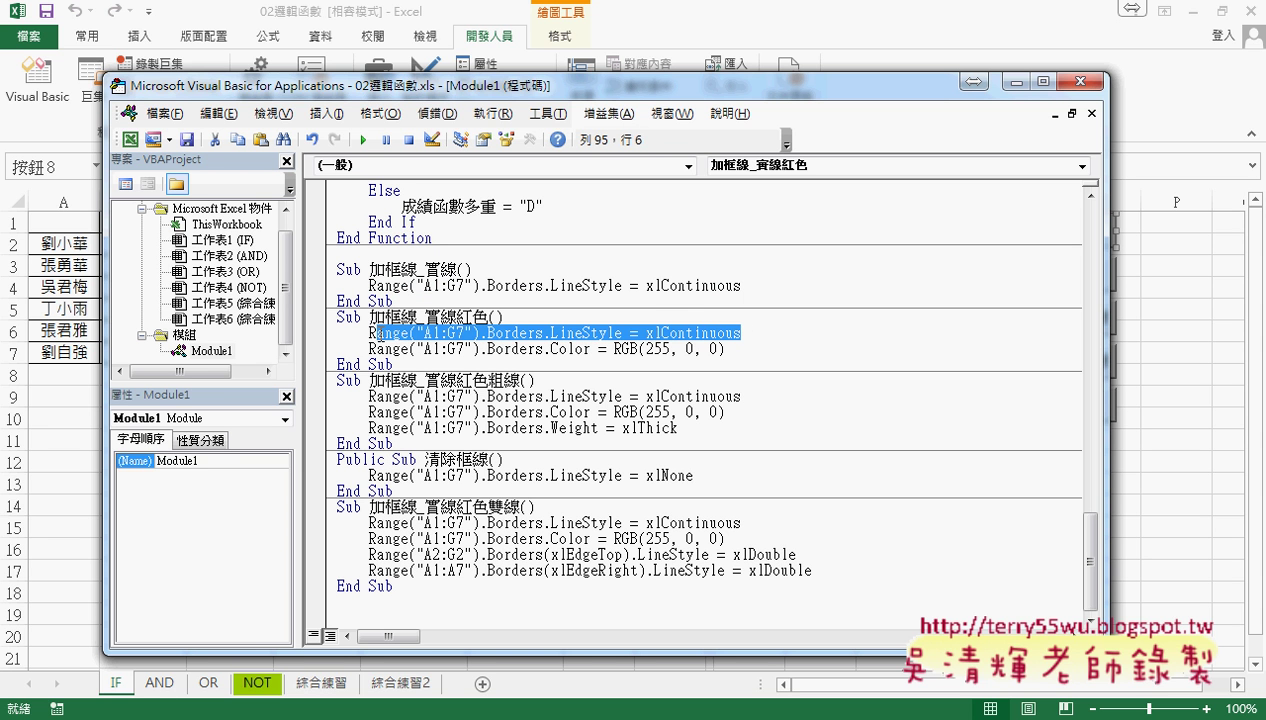
{"action": "left_click_drag", "start_coordinate": [551, 349], "coordinate": [735, 350]}
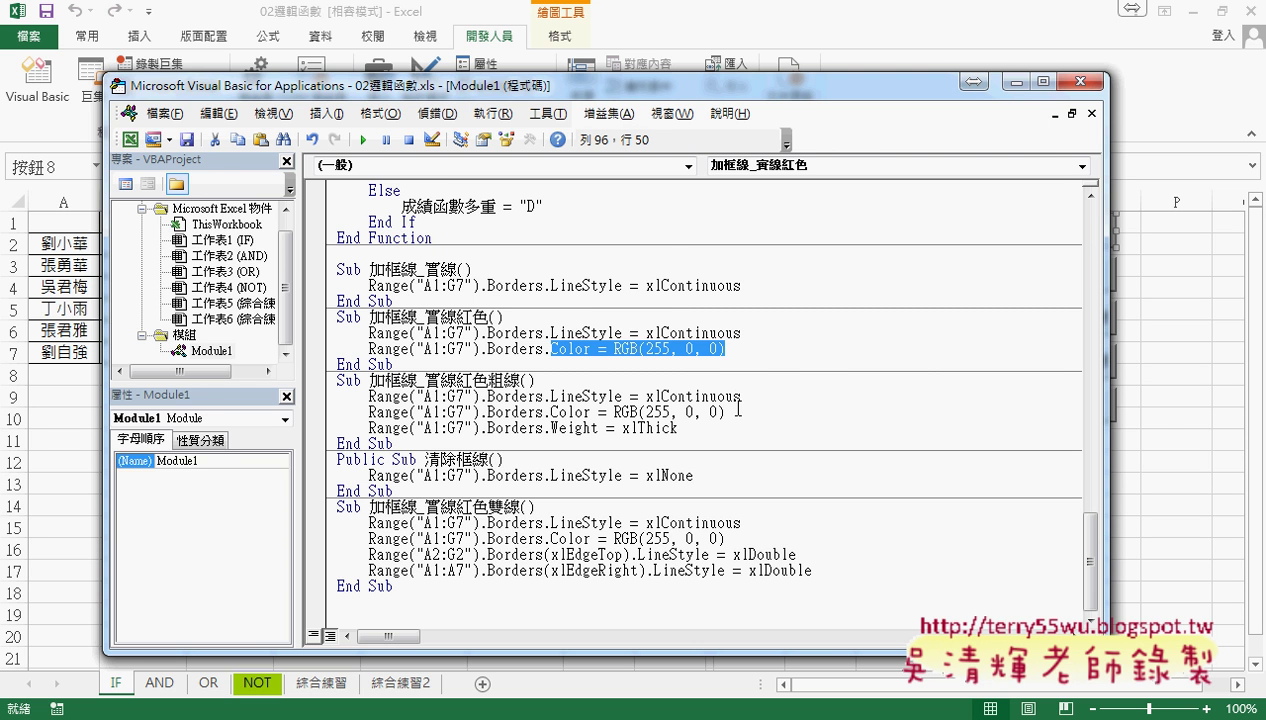
- Apply thick red borders to the table and open the 加框線_實線紅色粗線 macro's code
{"action": "left_click", "coordinate": [1156, 410]}
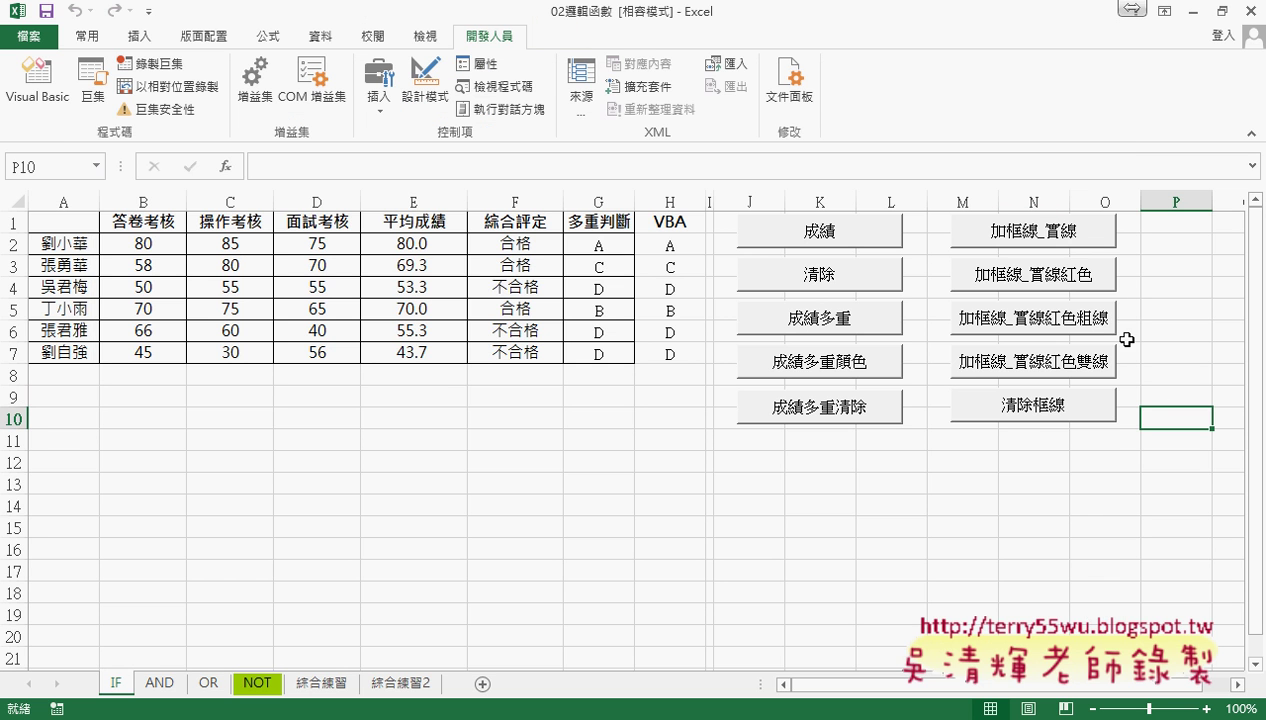
{"action": "left_click", "coordinate": [1090, 328]}
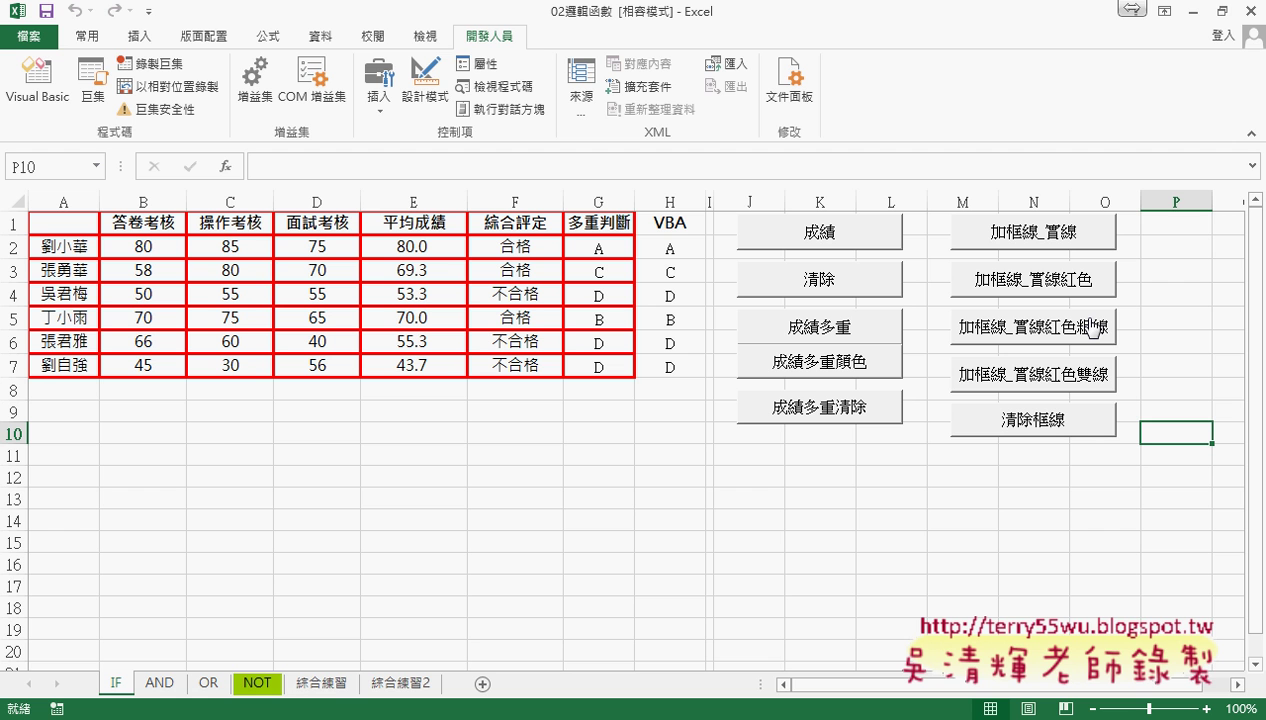
{"action": "right_click", "coordinate": [1055, 332]}
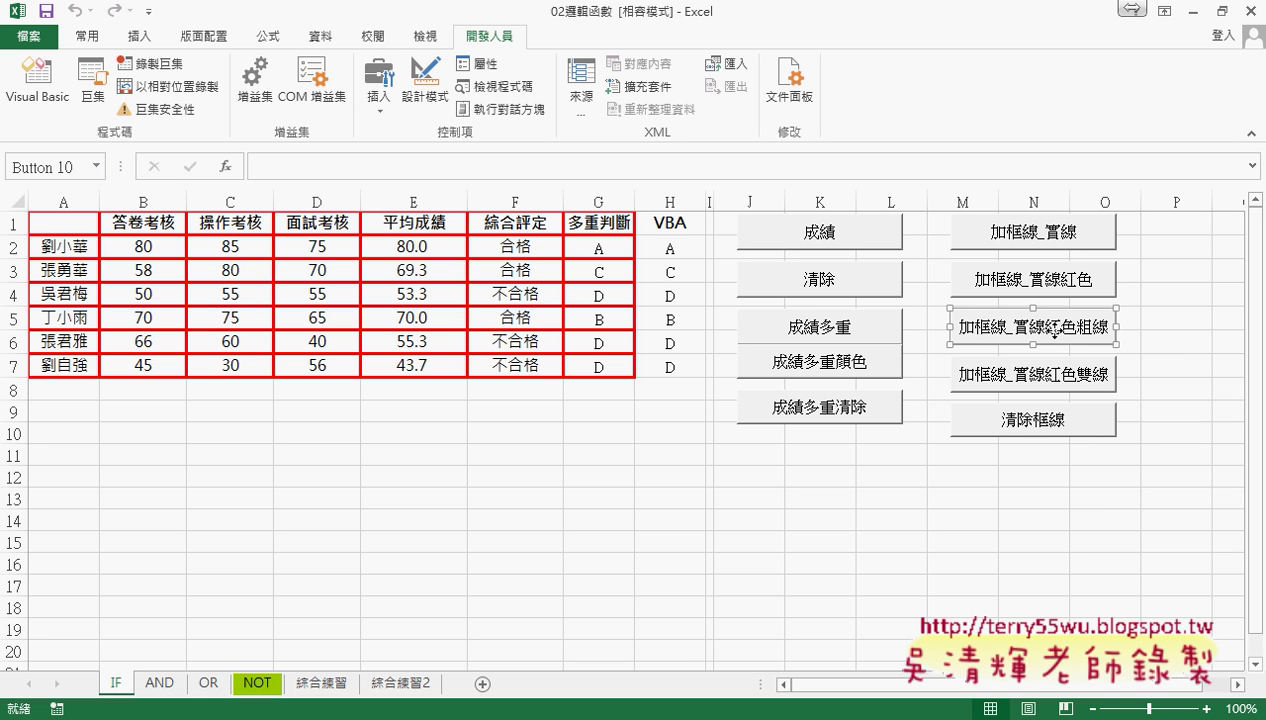
{"action": "left_click", "coordinate": [1098, 492]}
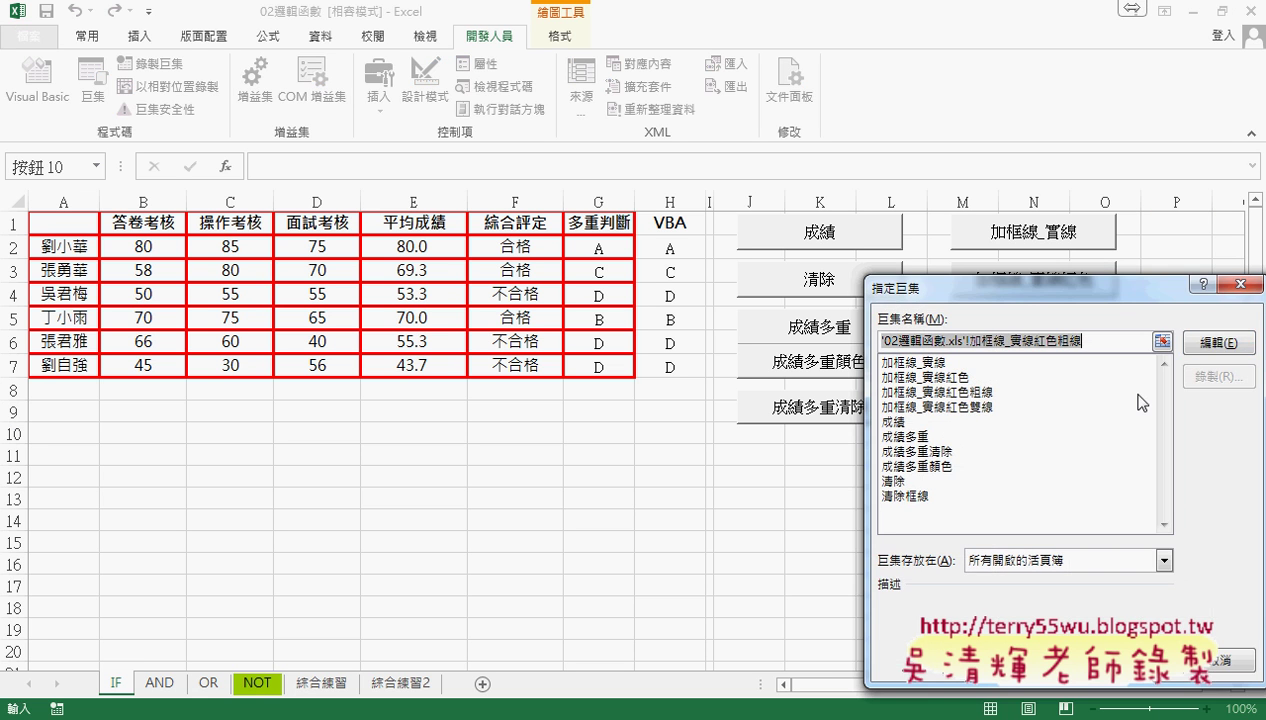
{"action": "left_click", "coordinate": [1197, 343]}
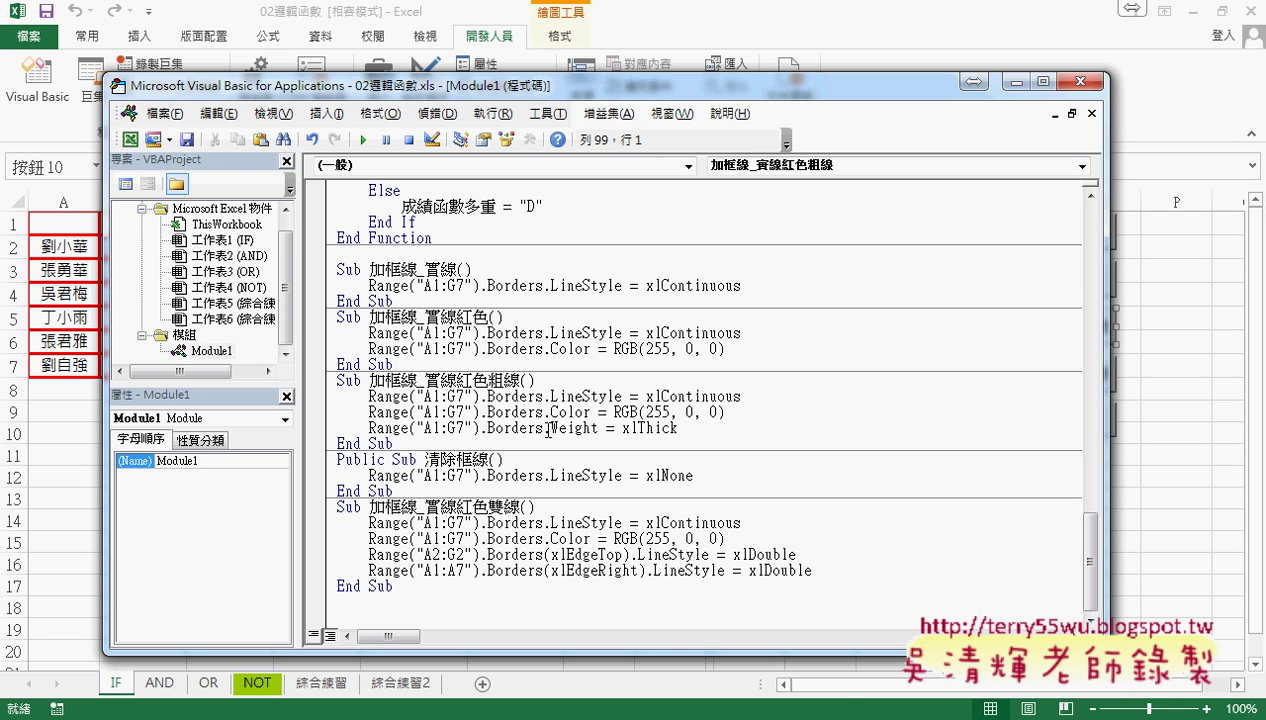
{"action": "left_click_drag", "start_coordinate": [544, 428], "coordinate": [689, 429]}
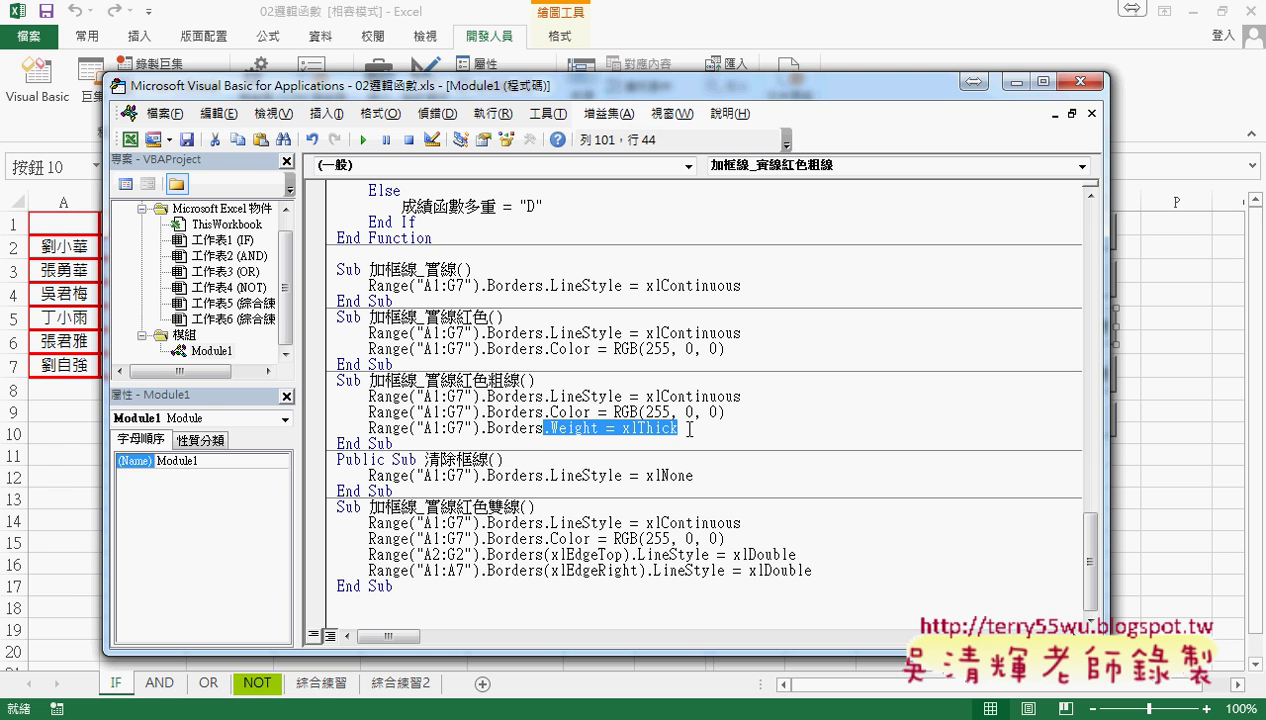
- Retype the line up to Borders.Weight= via IntelliSense and open help for Weight
{"action": "type", "text": ".w"}
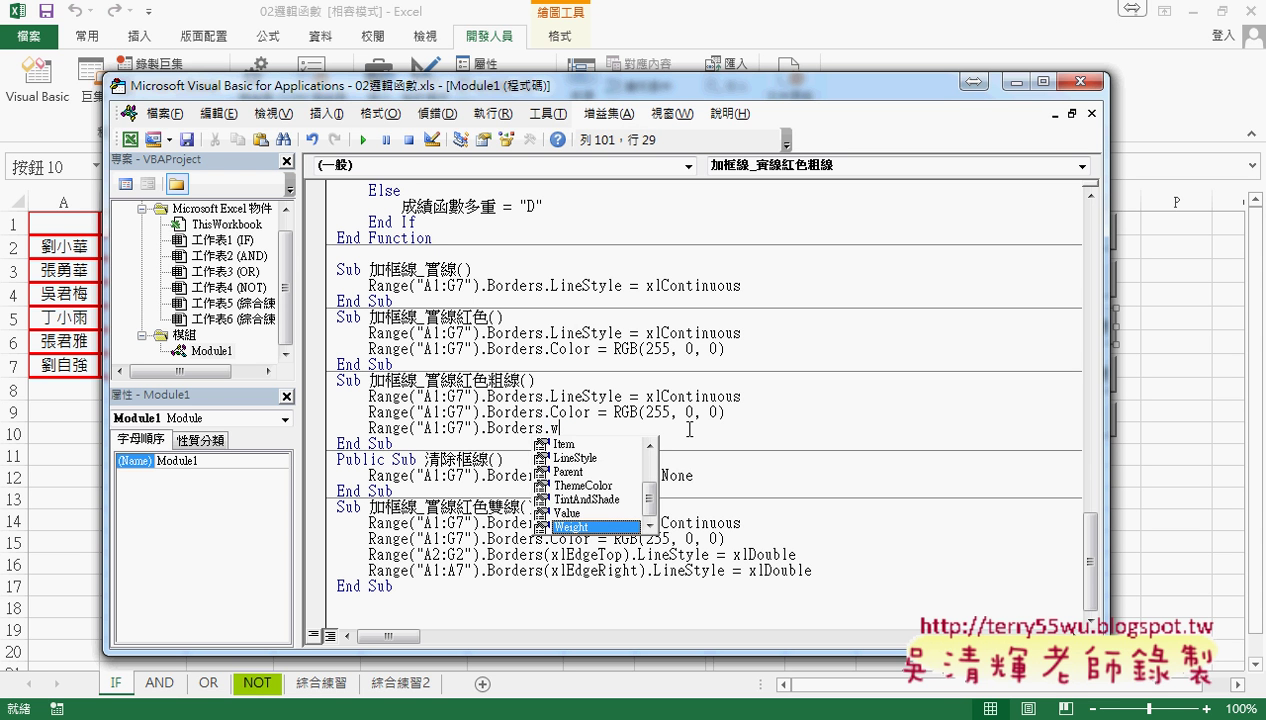
{"action": "double_click", "coordinate": [591, 528]}
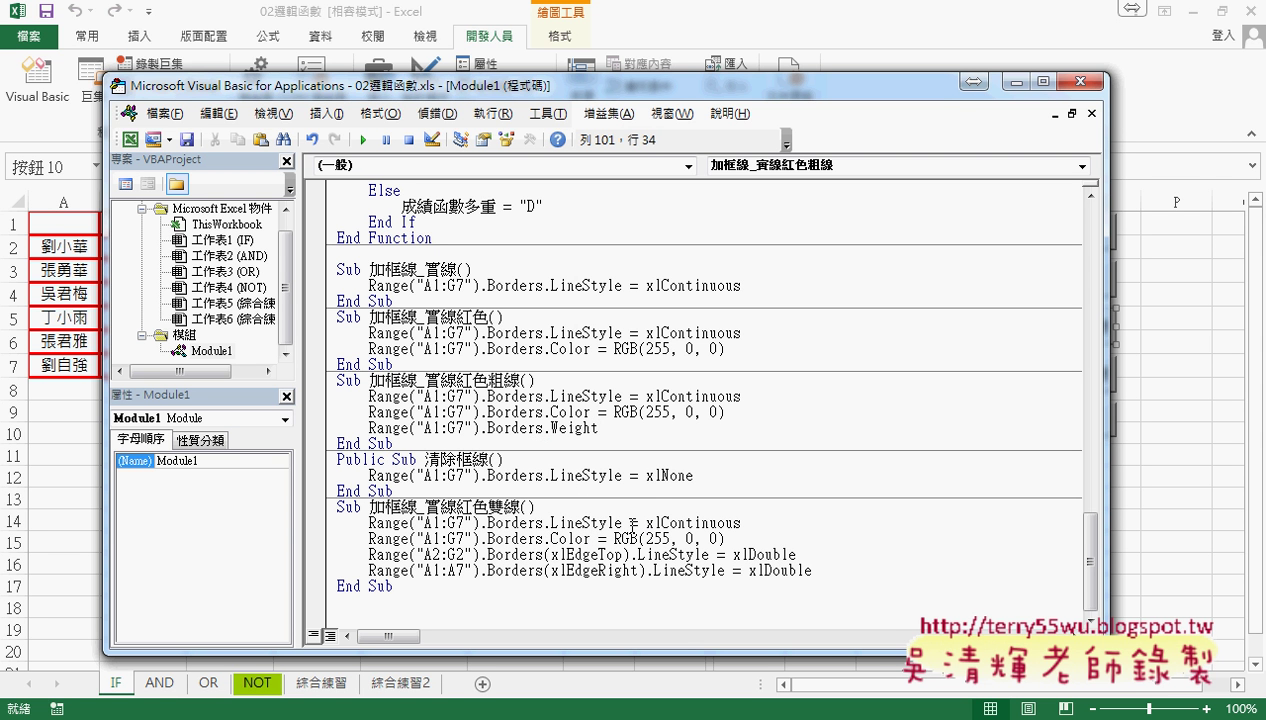
{"action": "type", "text": "="}
{"action": "key", "text": "Left"}
{"action": "key", "text": "Left"}
{"action": "key", "text": "Left"}
{"action": "key", "text": "F1"}
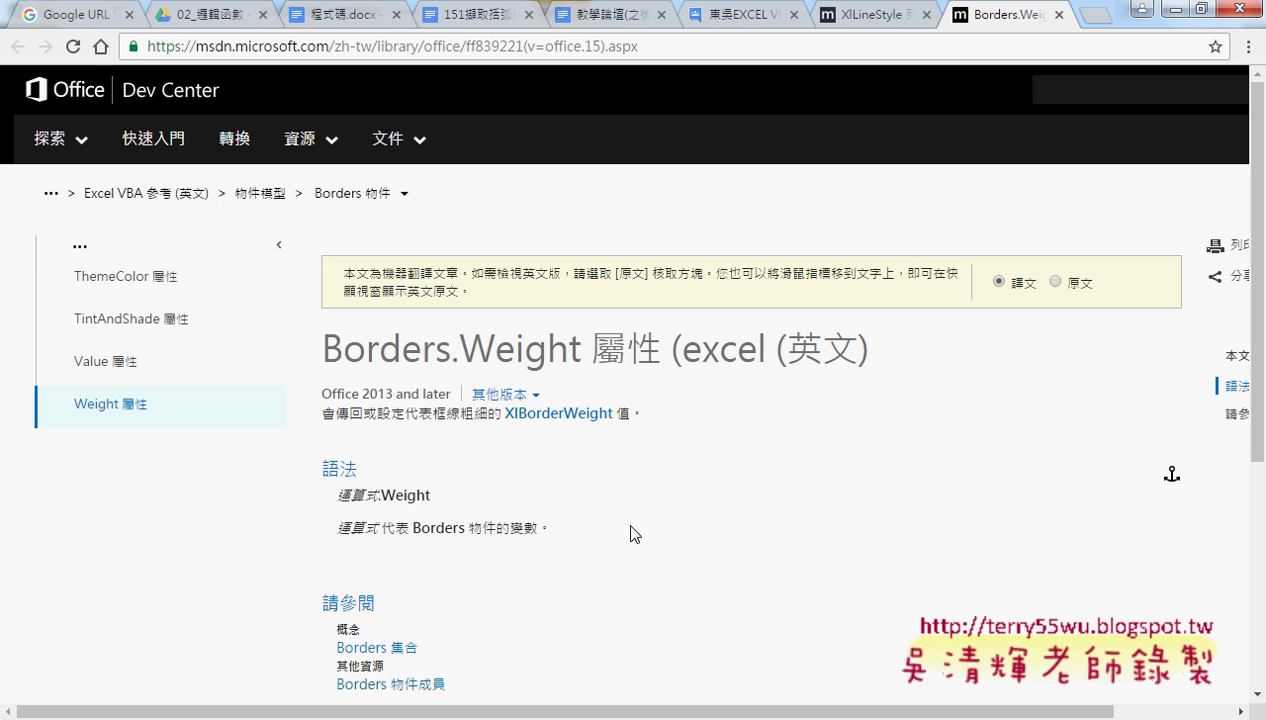
{"action": "mouse_move", "coordinate": [548, 418]}
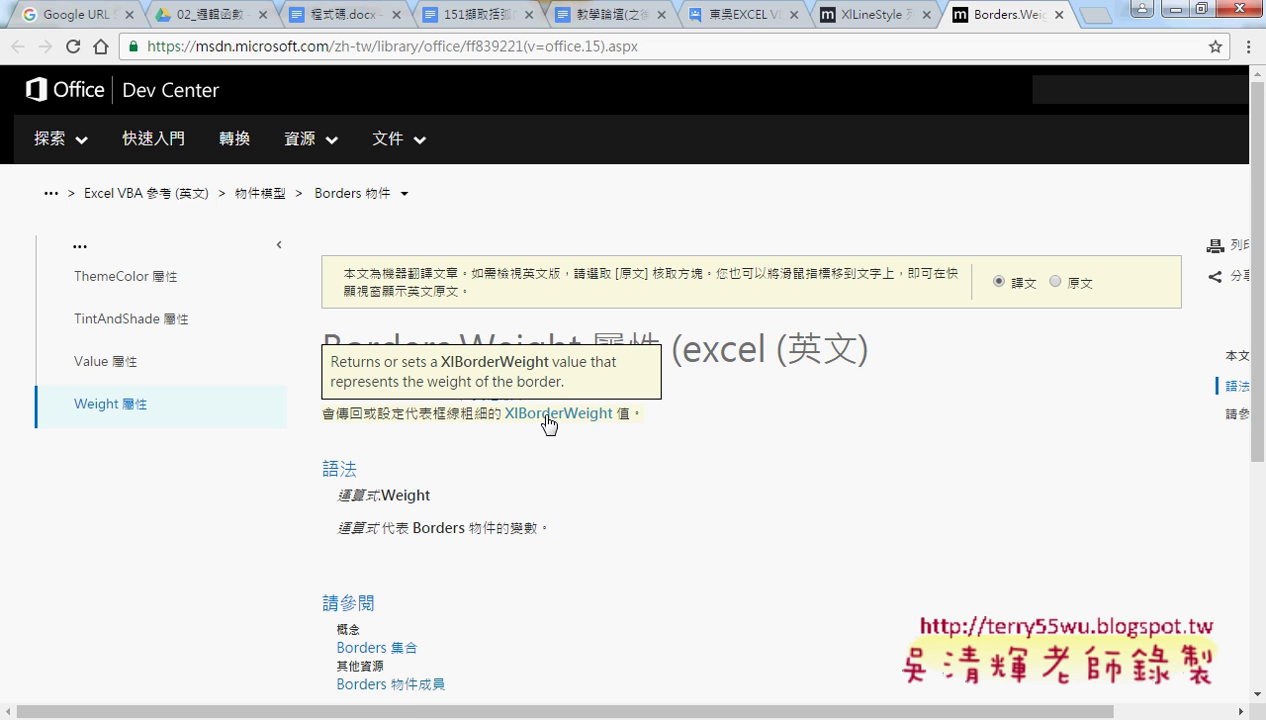
- Follow the XlBorderWeight link from the Borders.Weight help page
{"action": "left_click", "coordinate": [585, 427]}
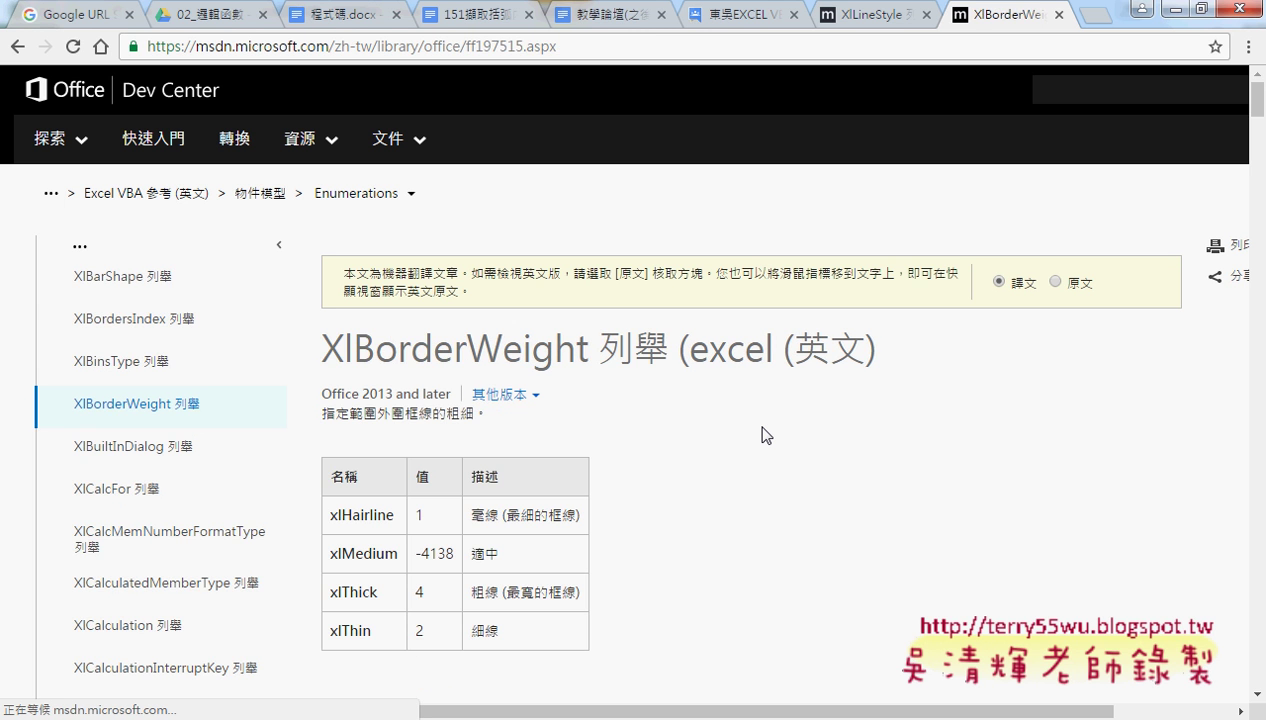
- Confirm xlThick equals 4 in the XlBorderWeight table, then return to the VBA editor
{"action": "scroll", "coordinate": [765, 435], "scroll_direction": "down", "scroll_amount": 1}
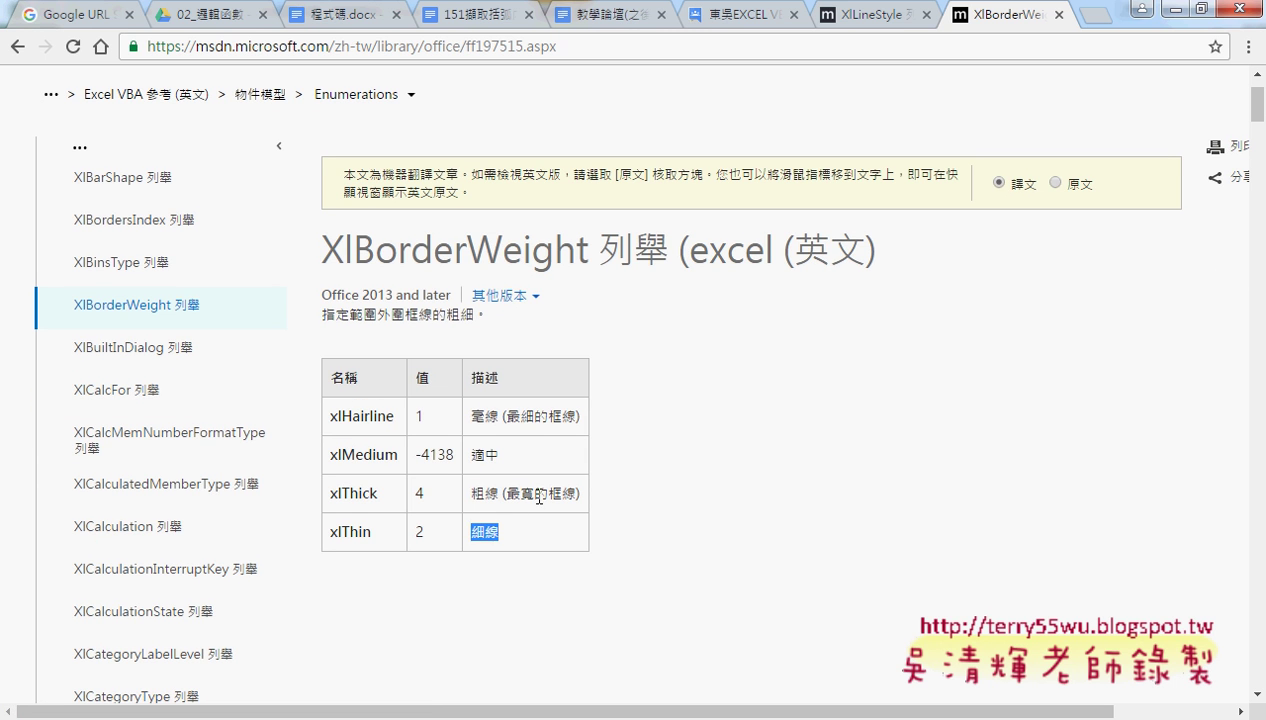
{"action": "left_click_drag", "start_coordinate": [388, 495], "coordinate": [328, 494]}
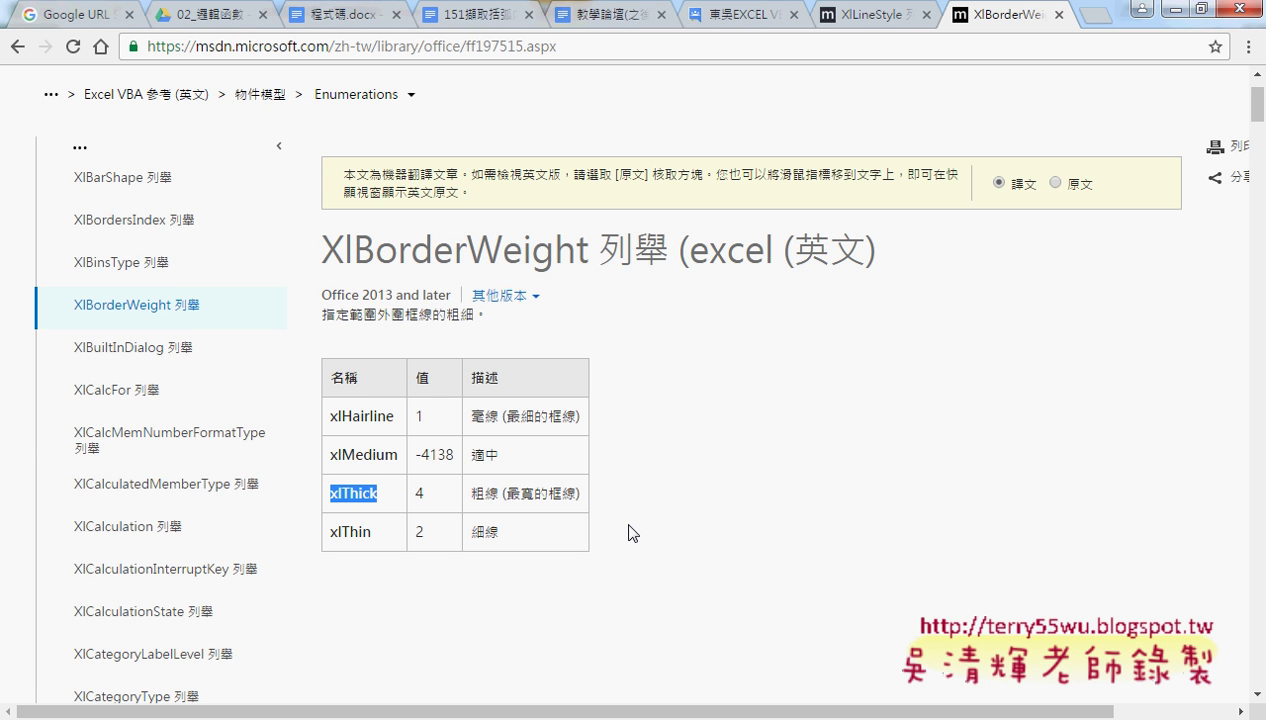
{"action": "double_click", "coordinate": [420, 493]}
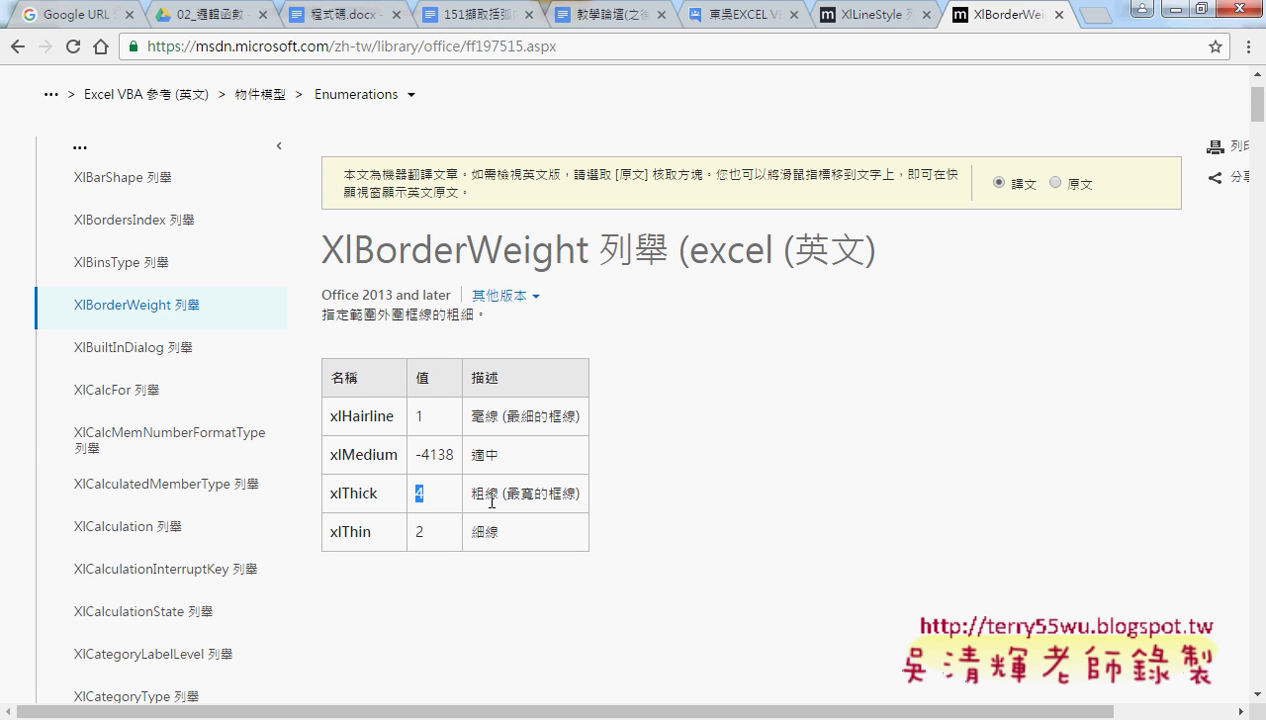
{"action": "double_click", "coordinate": [334, 497]}
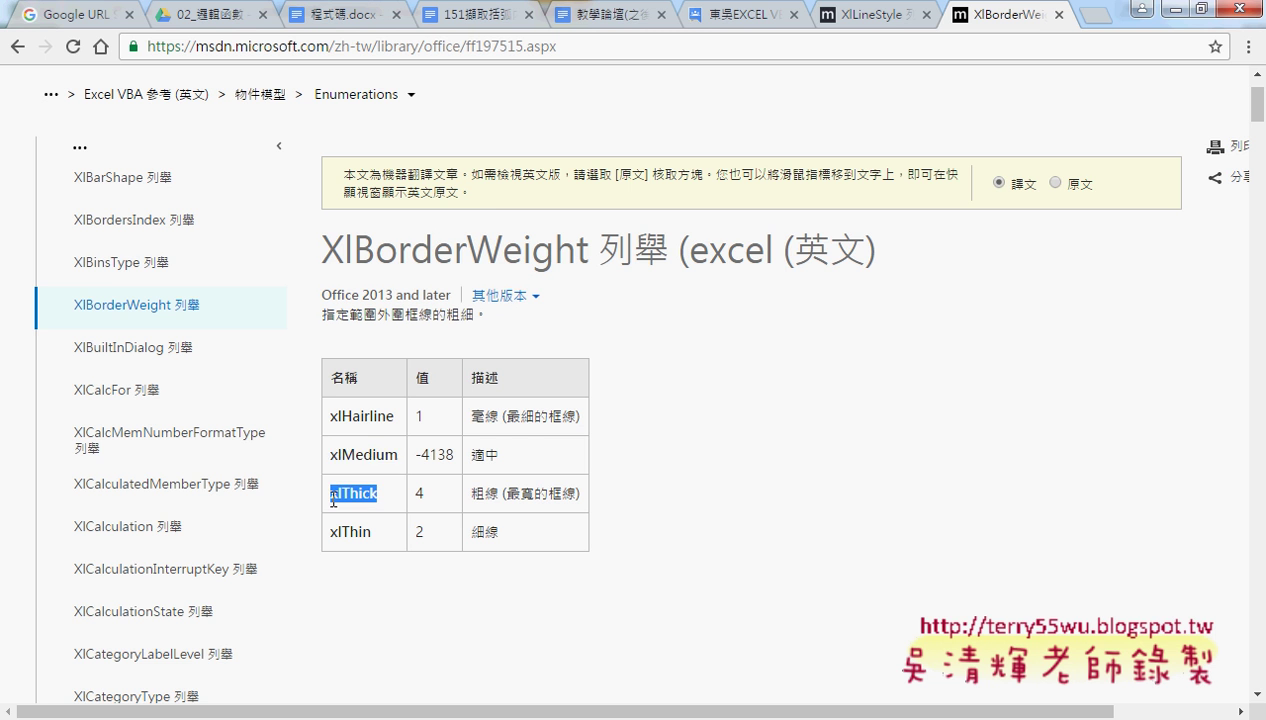
{"action": "left_click", "coordinate": [1155, 8]}
- Enter xlThick after Borders.Weight=, then try the numeric value 4 instead
{"action": "left_click", "coordinate": [629, 426]}
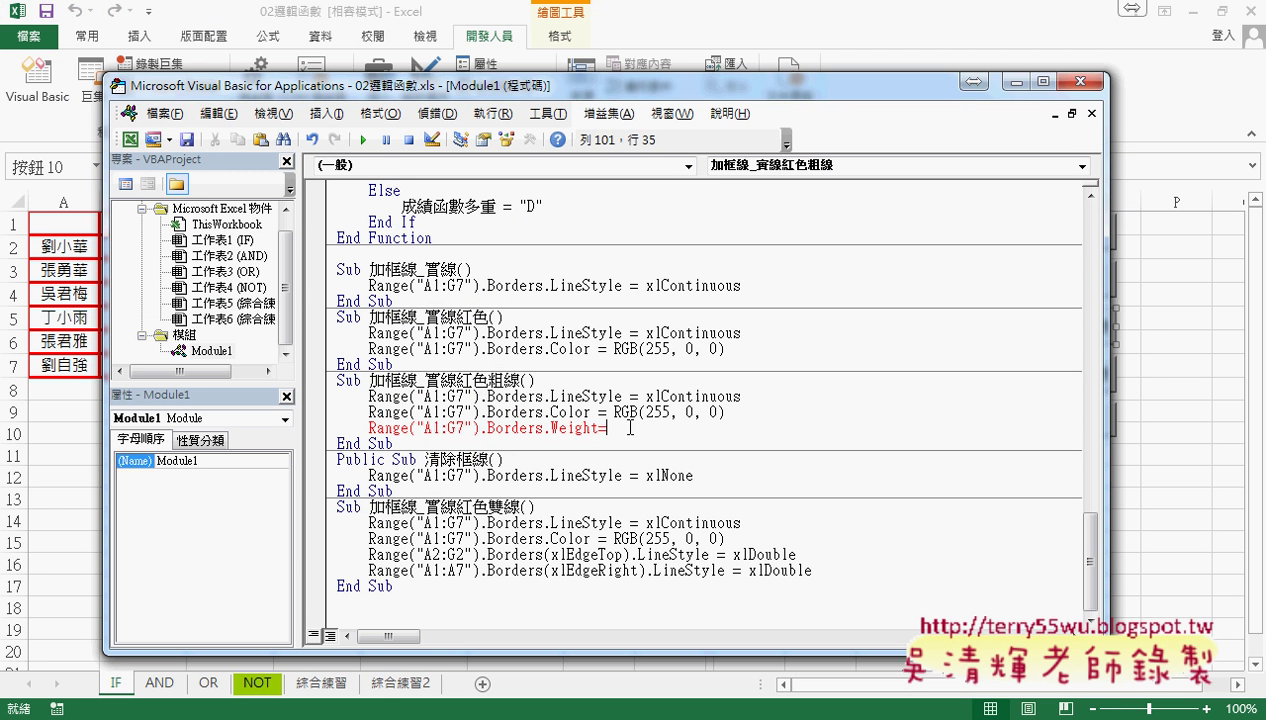
{"action": "type", "text": "xlThick"}
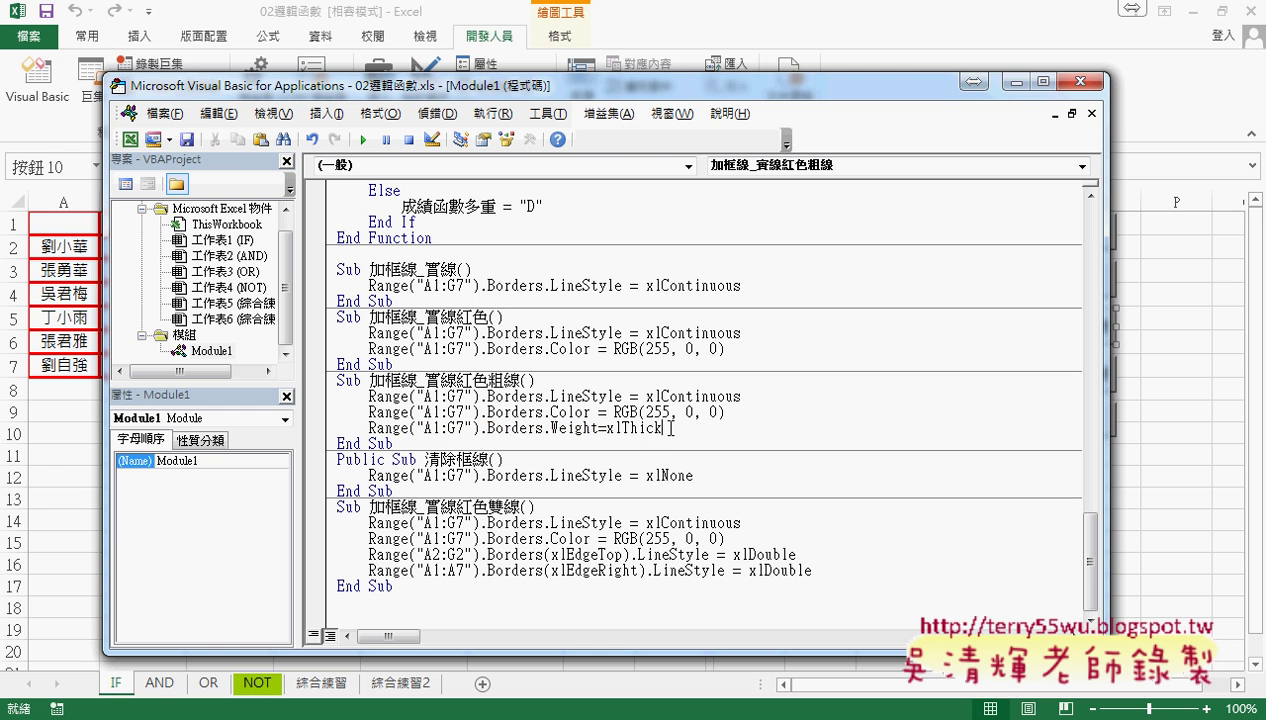
{"action": "left_click_drag", "start_coordinate": [670, 428], "coordinate": [609, 430]}
{"action": "key", "text": "BackSpace"}
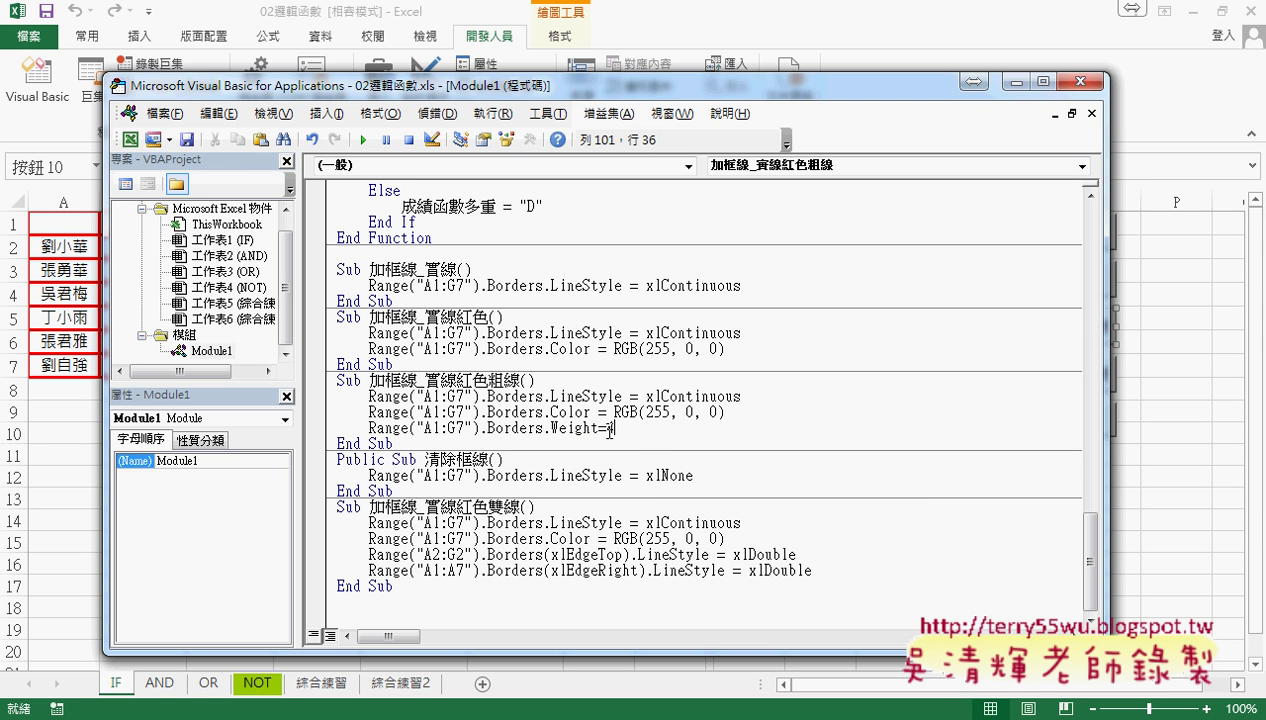
{"action": "type", "text": "4"}
{"action": "left_click", "coordinate": [652, 538]}
- Restore xlThick as the weight value and go back to the Excel worksheet
{"action": "double_click", "coordinate": [626, 428]}
{"action": "type", "text": "xlThick"}
{"action": "left_click_drag", "start_coordinate": [620, 427], "coordinate": [683, 428]}
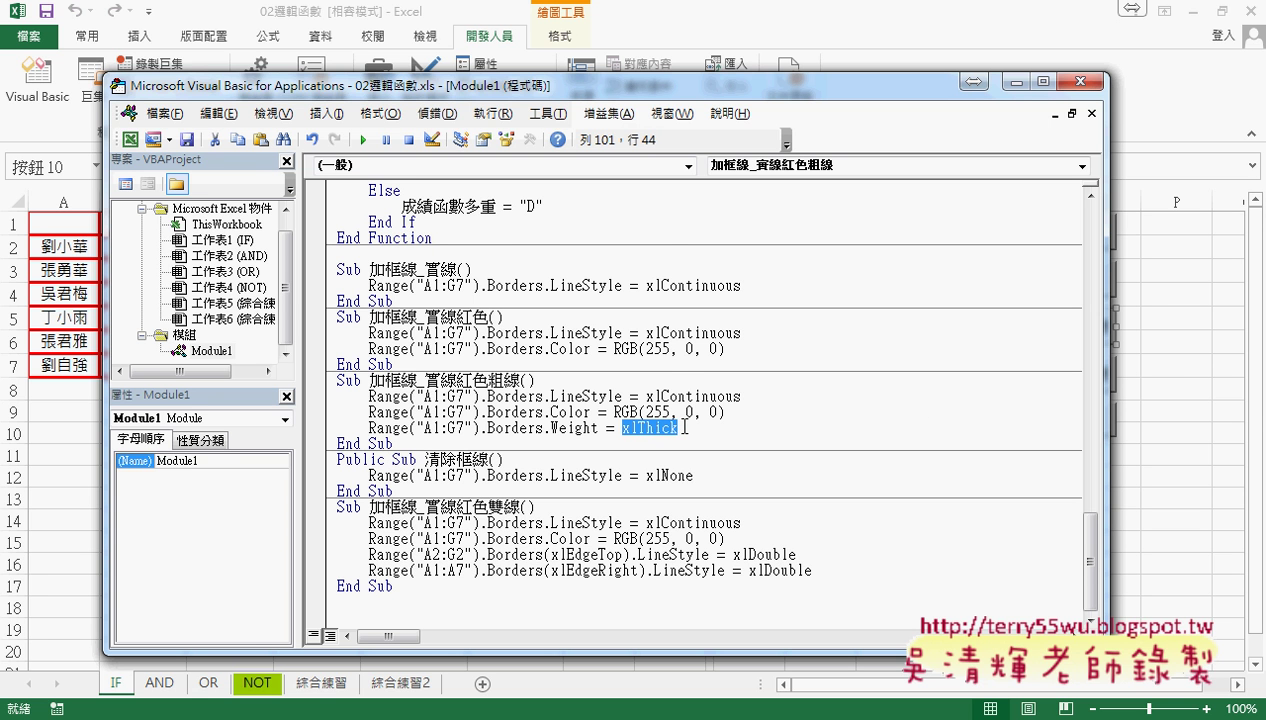
{"action": "key", "text": "alt+F11"}
{"action": "left_click", "coordinate": [1176, 364]}
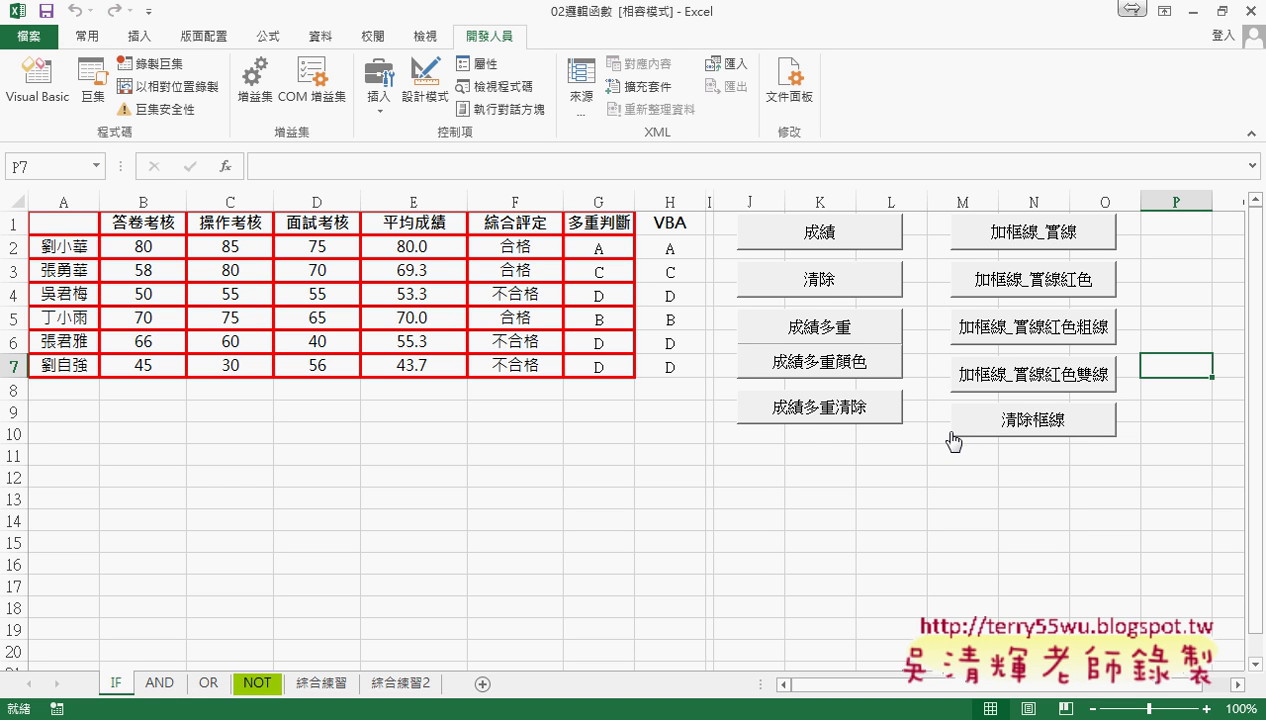
- Clear all borders from A1:G7 with 清除框線 and inspect its macro's LineStyle = xlNone line
{"action": "left_click", "coordinate": [990, 424]}
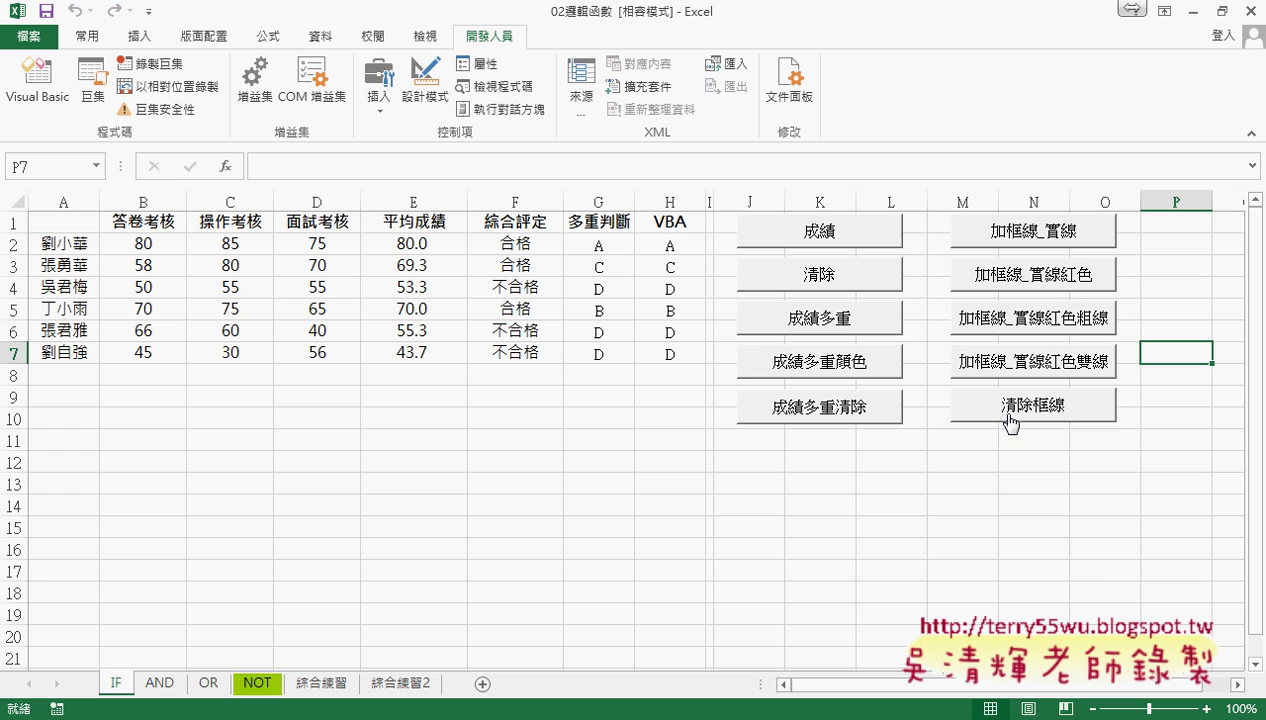
{"action": "right_click", "coordinate": [1010, 410]}
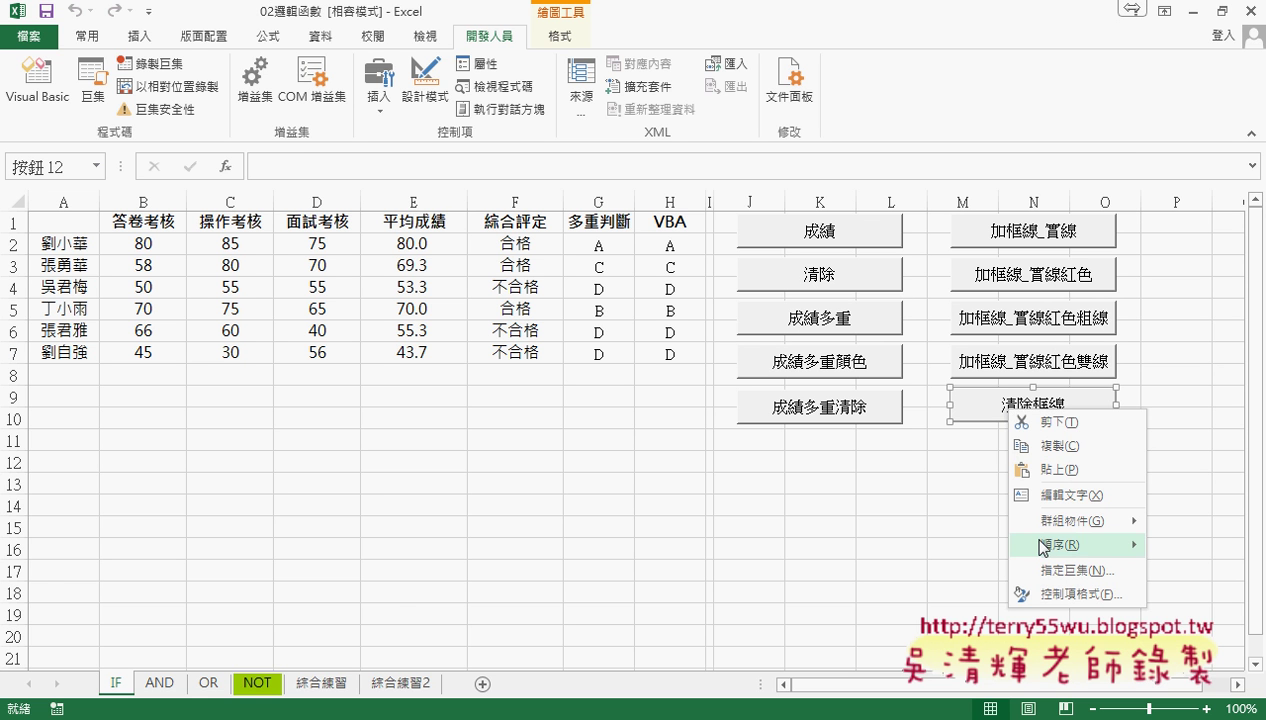
{"action": "left_click", "coordinate": [1078, 570]}
{"action": "left_click", "coordinate": [1190, 381]}
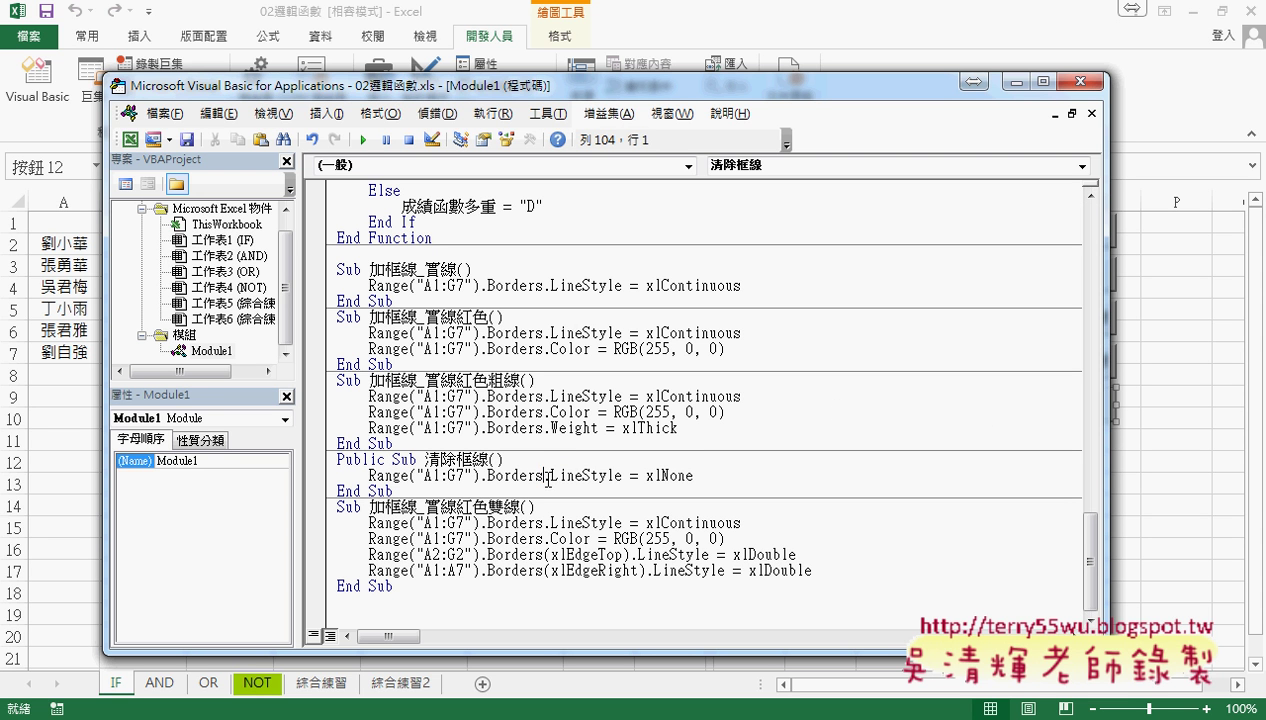
{"action": "left_click_drag", "start_coordinate": [541, 476], "coordinate": [716, 476]}
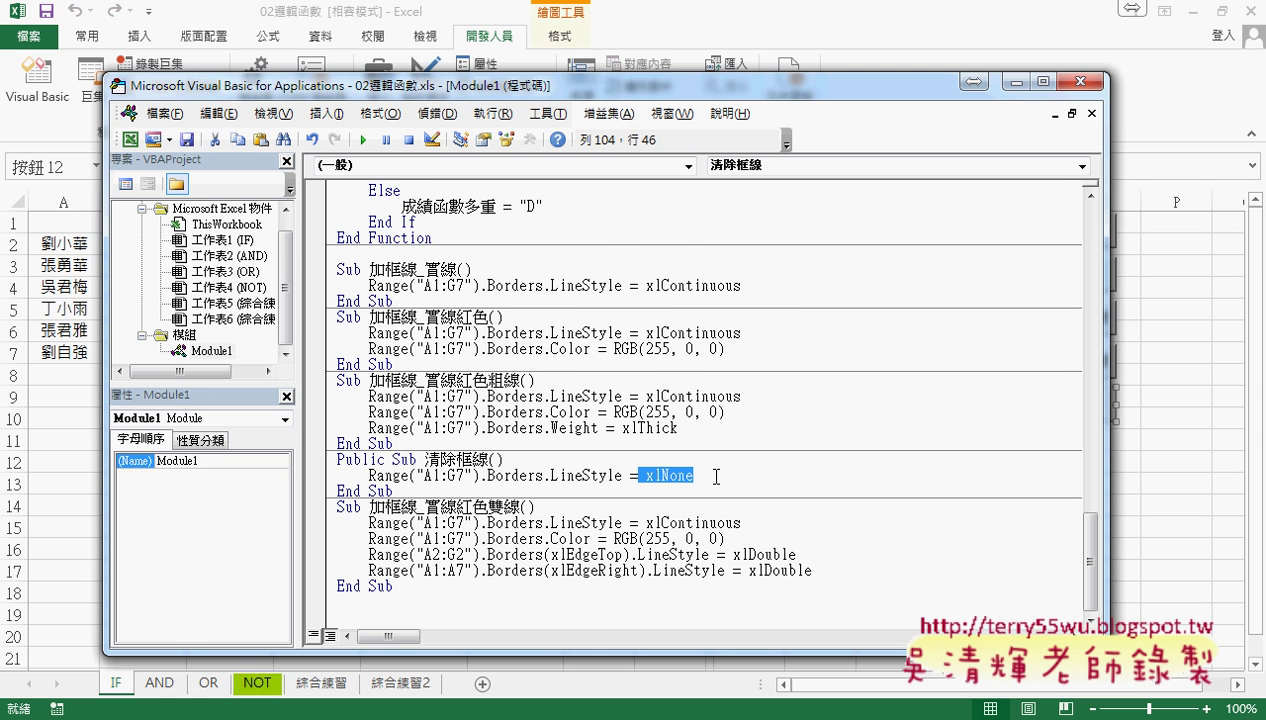
- Run 加框線_實線紅色雙線 on A1:G7, then select A2:G2 and B1:B7 to show the double edges
{"action": "left_click", "coordinate": [1183, 500]}
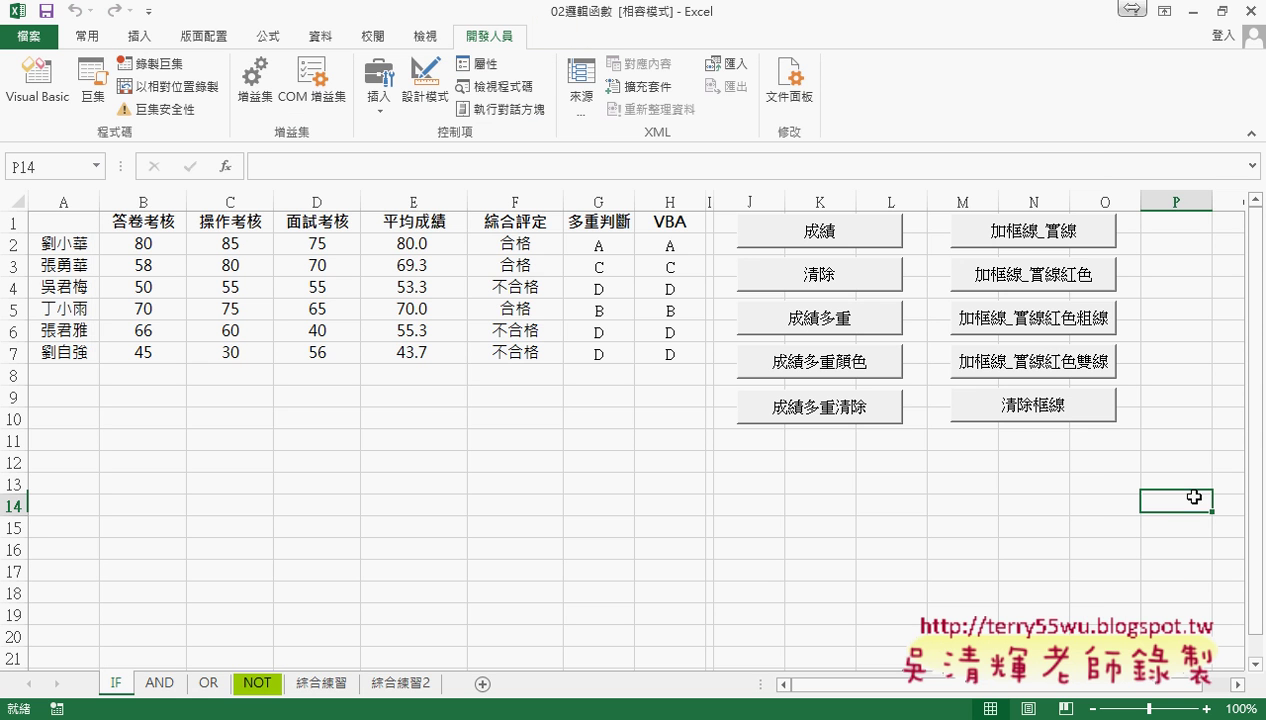
{"action": "left_click", "coordinate": [1046, 366]}
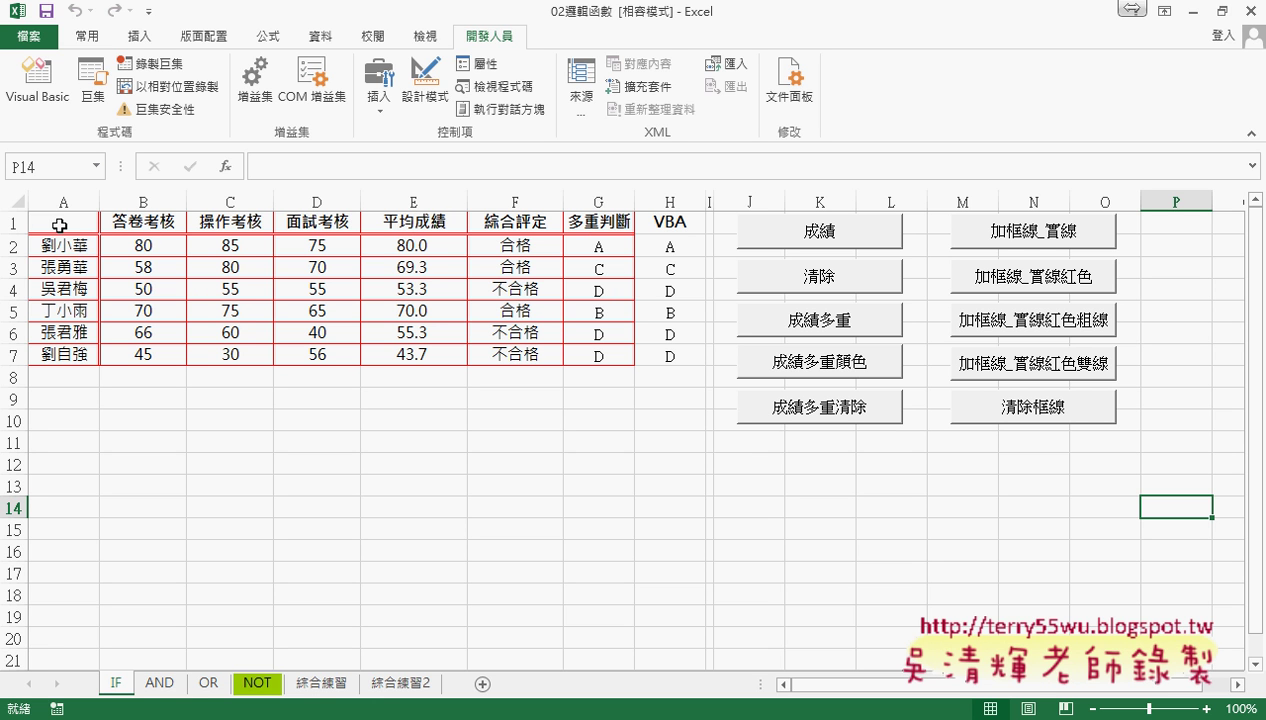
{"action": "left_click_drag", "start_coordinate": [48, 246], "coordinate": [597, 248]}
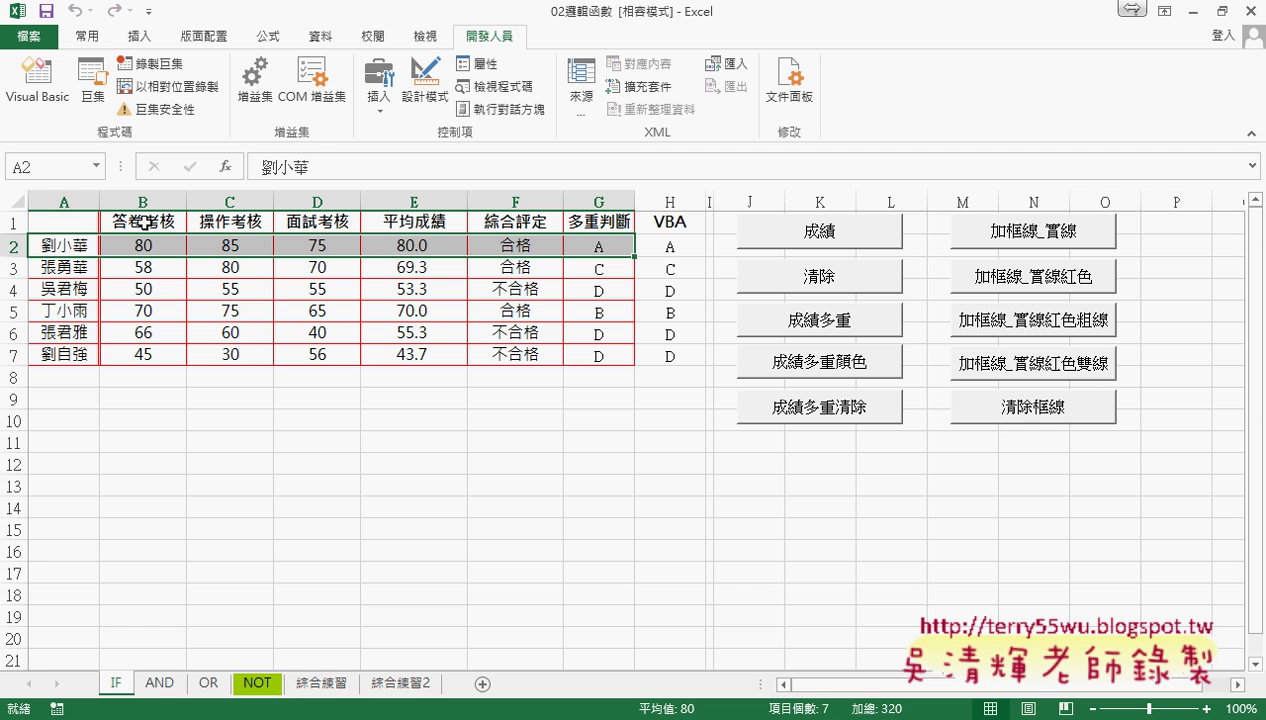
{"action": "left_click_drag", "start_coordinate": [143, 220], "coordinate": [150, 353]}
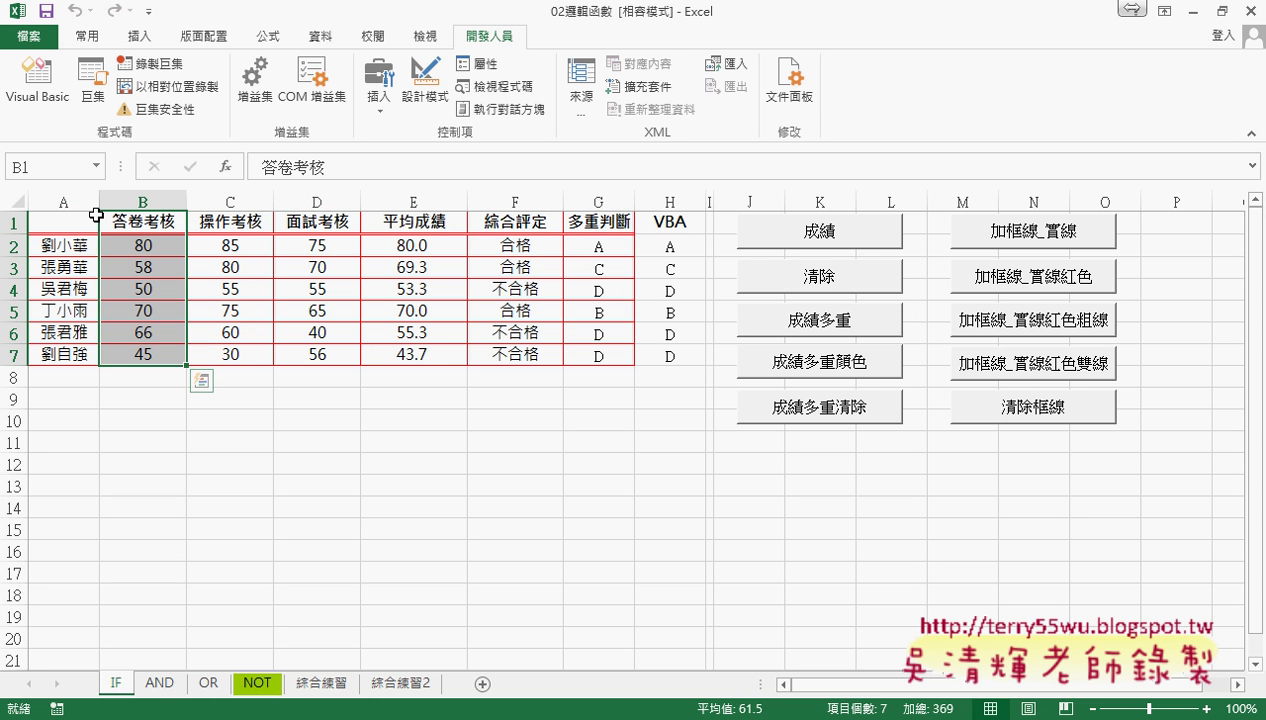
{"action": "left_click_drag", "start_coordinate": [57, 240], "coordinate": [588, 257]}
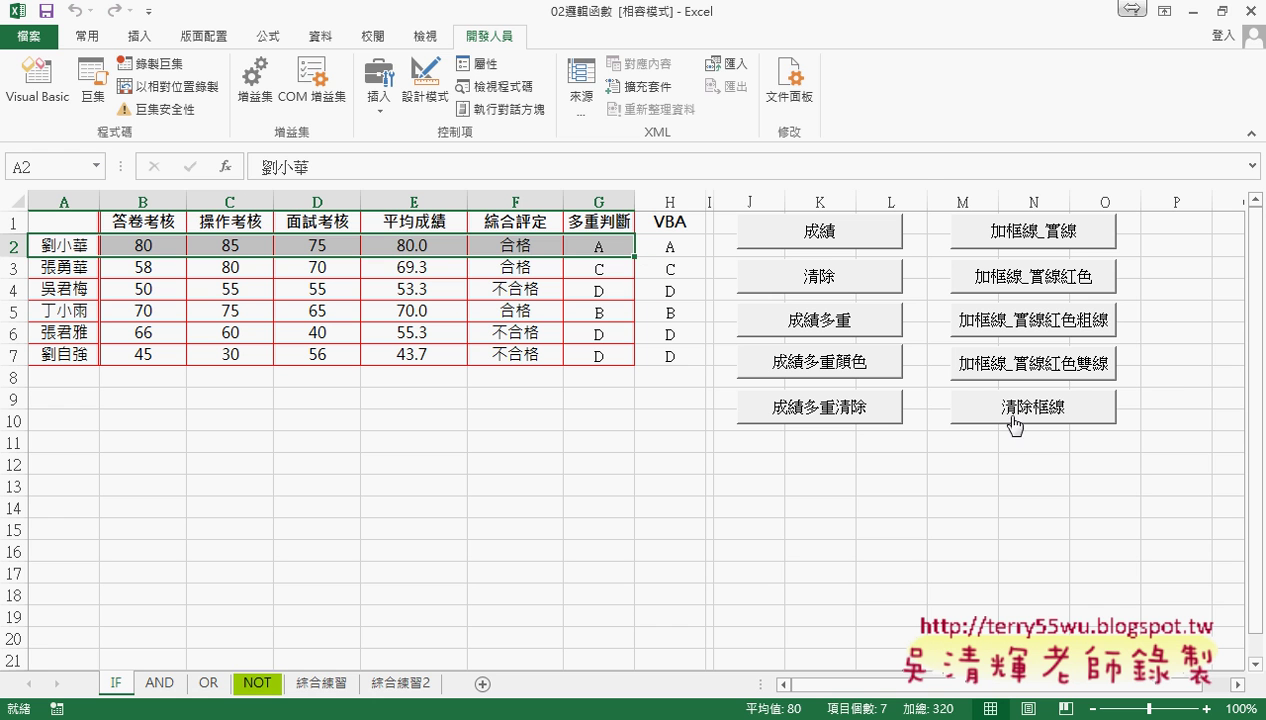
{"action": "right_click", "coordinate": [1059, 370]}
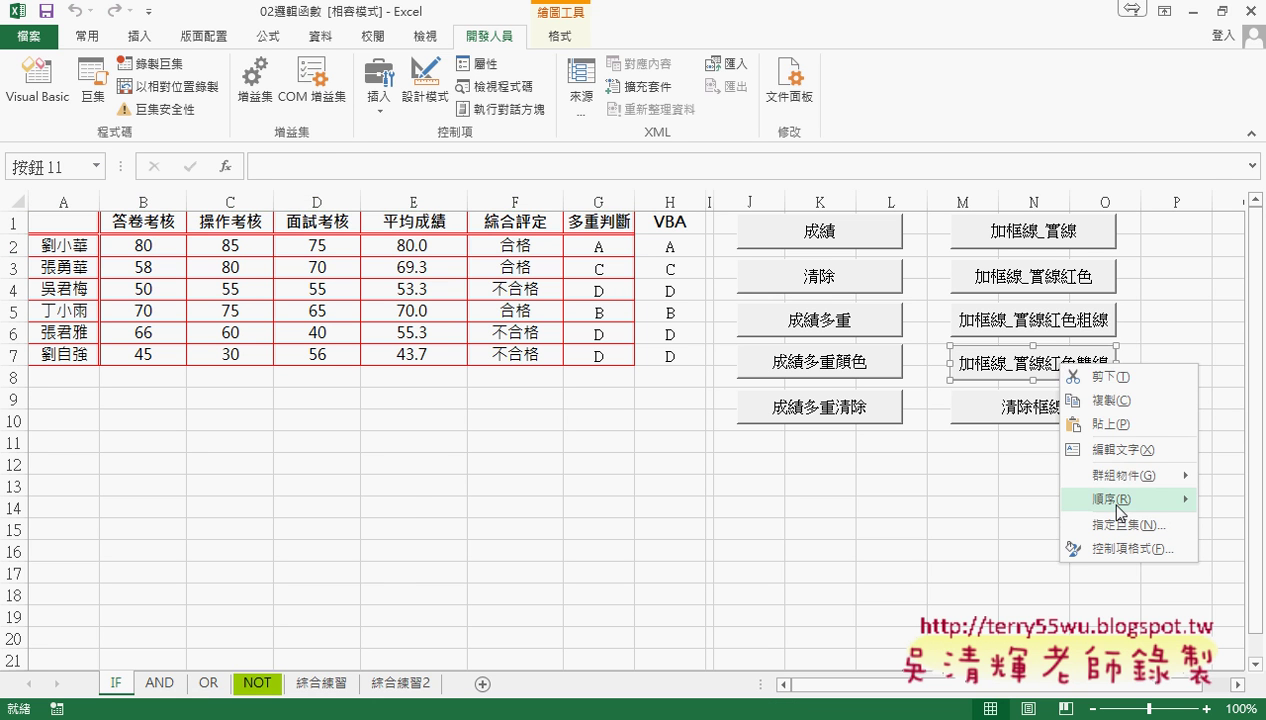
{"action": "left_click", "coordinate": [1100, 525]}
{"action": "left_click", "coordinate": [1210, 372]}
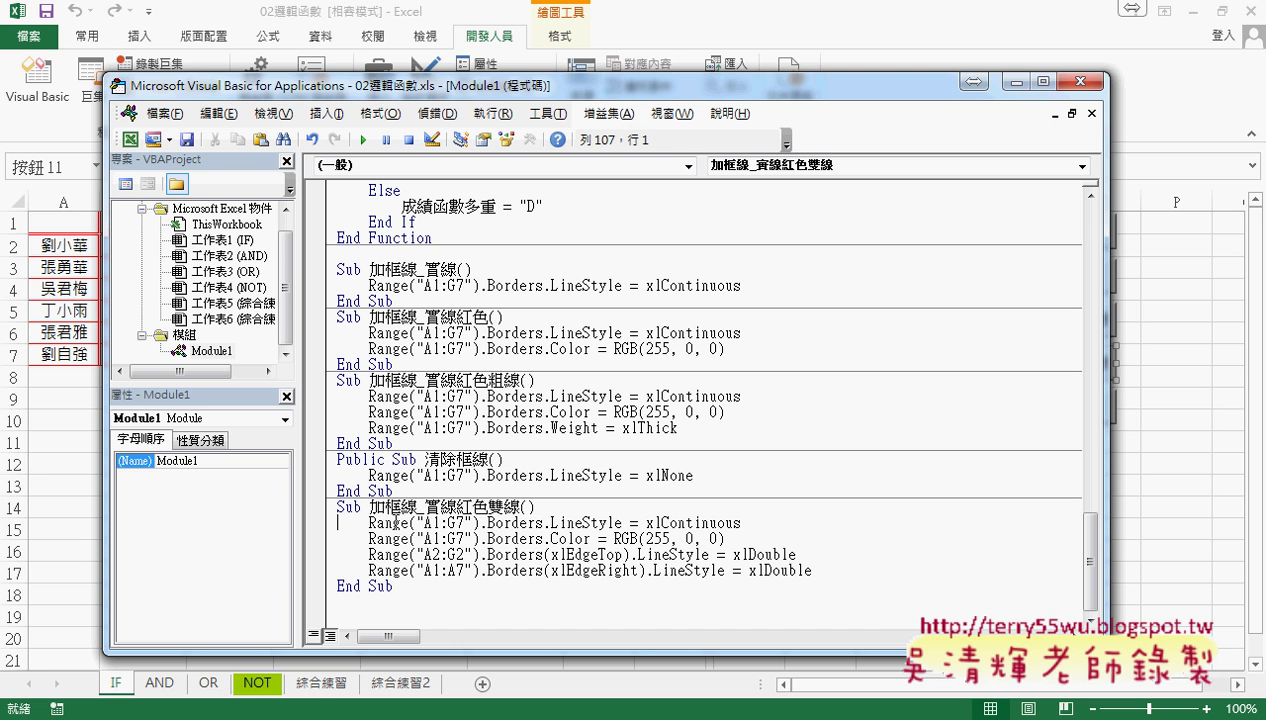
{"action": "left_click", "coordinate": [369, 522]}
{"action": "left_click_drag", "start_coordinate": [369, 522], "coordinate": [747, 529]}
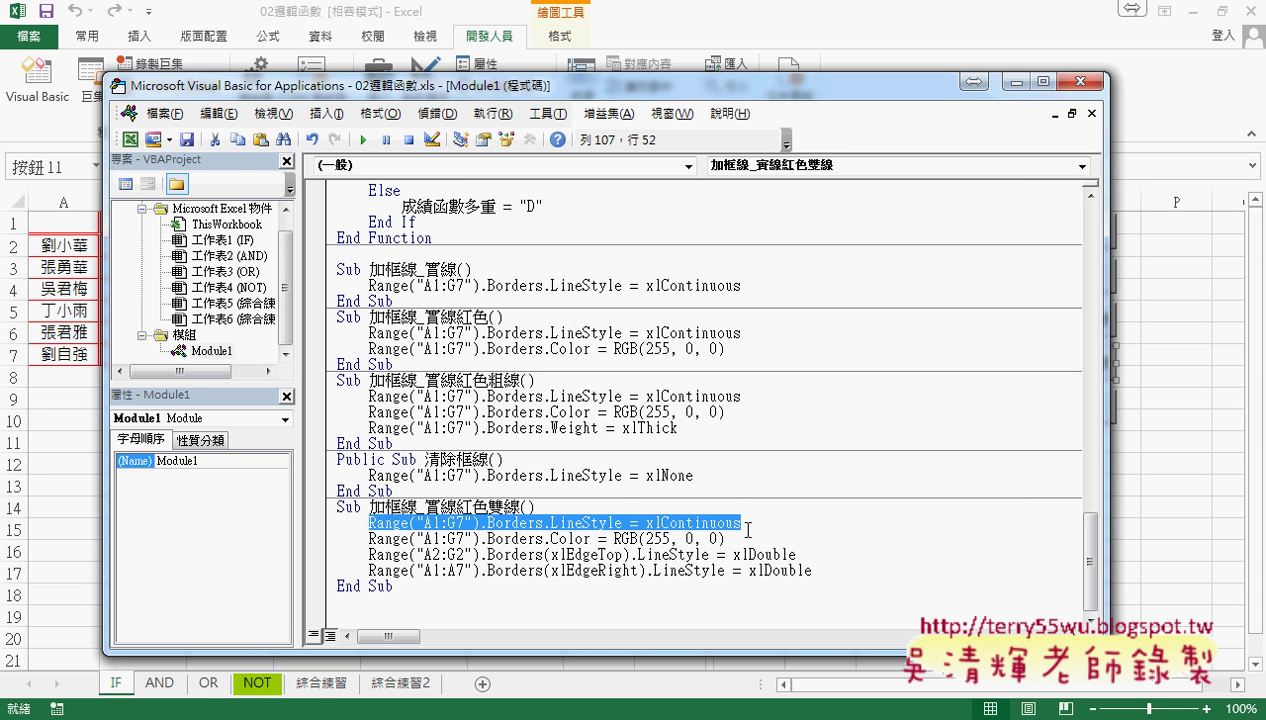
{"action": "left_click_drag", "start_coordinate": [369, 538], "coordinate": [750, 545]}
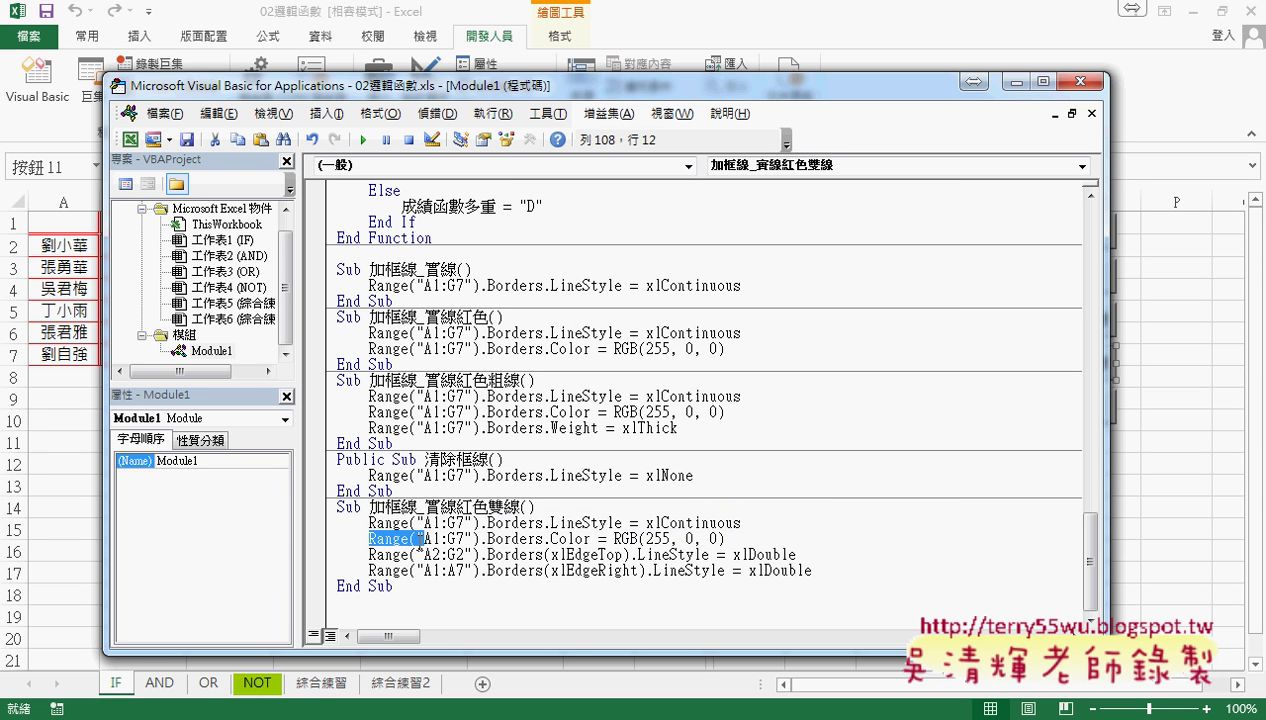
{"action": "left_click", "coordinate": [750, 545]}
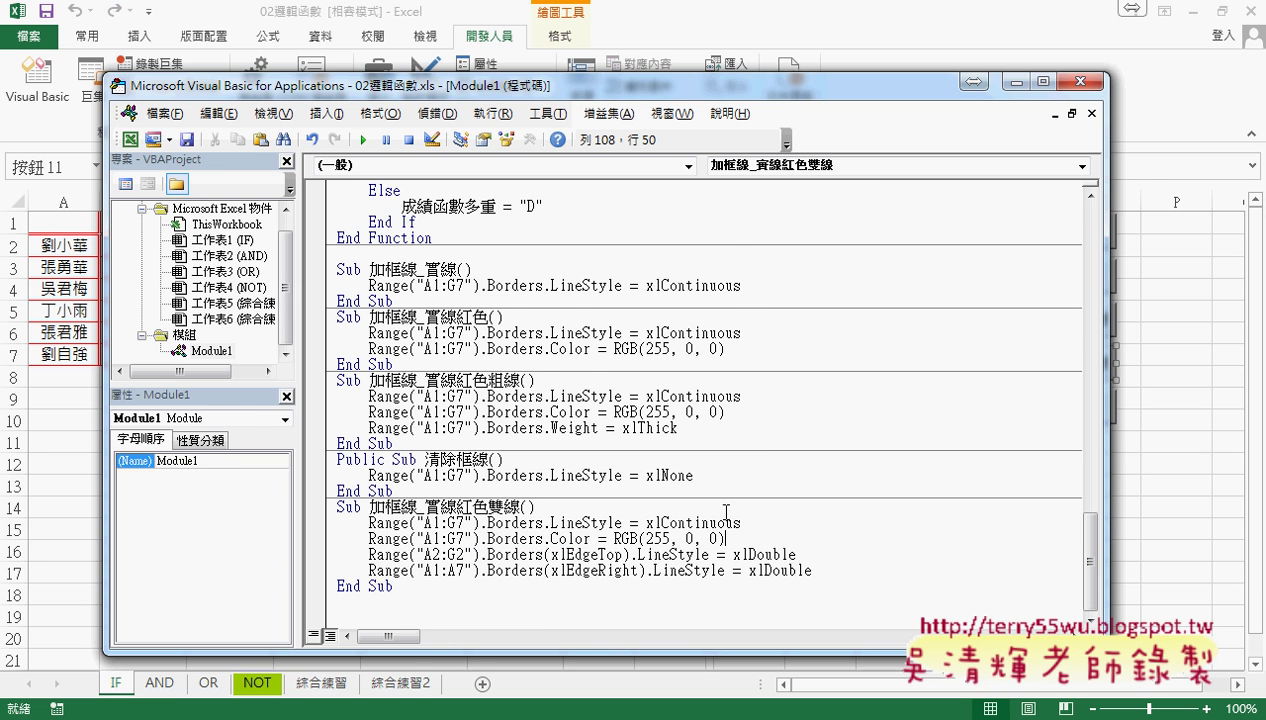
{"action": "left_click_drag", "start_coordinate": [771, 88], "coordinate": [910, 82]}
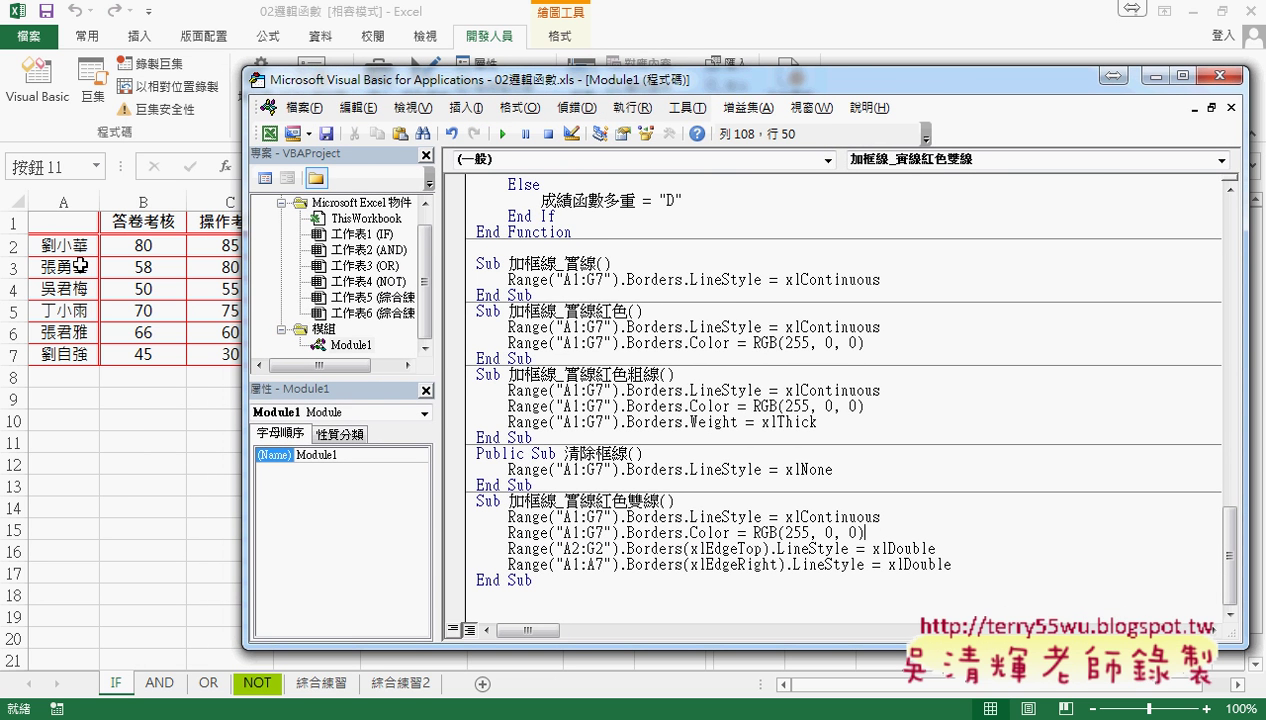
{"action": "mouse_move", "coordinate": [955, 564]}
{"action": "left_mouse_down"}
{"action": "mouse_move", "coordinate": [464, 567]}
{"action": "mouse_move", "coordinate": [460, 553]}
{"action": "left_mouse_up"}
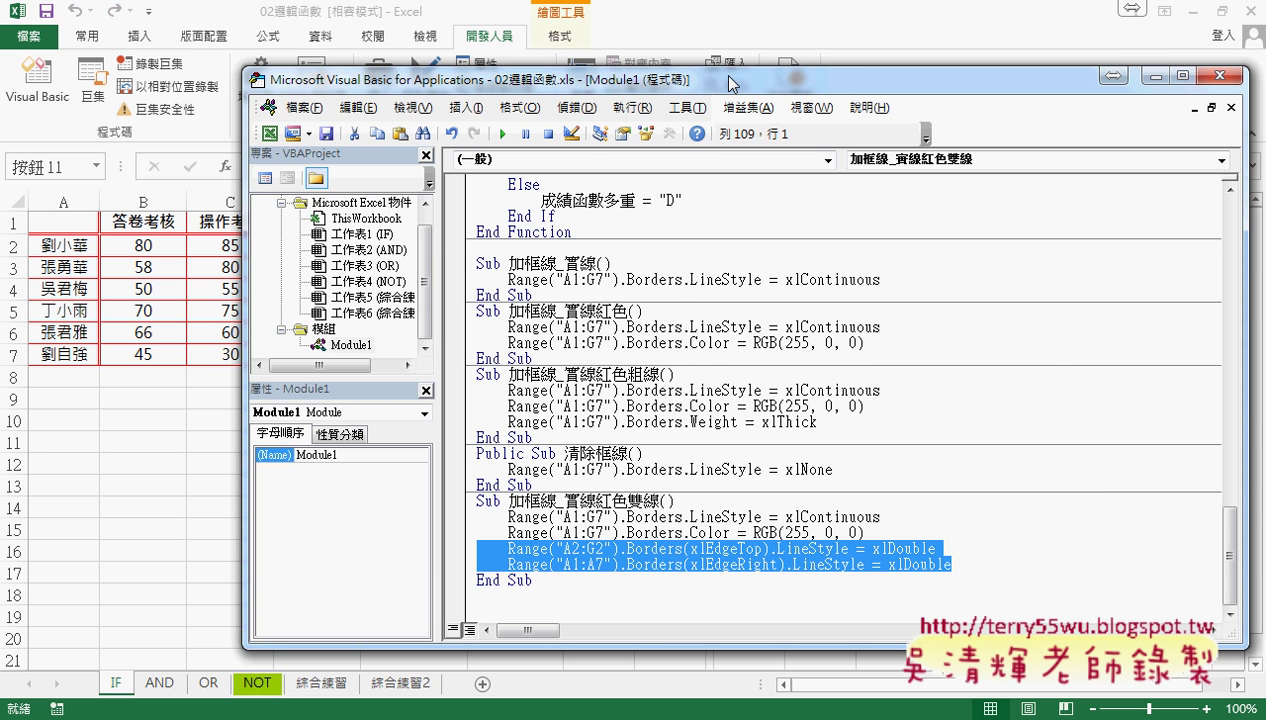
{"action": "left_click_drag", "start_coordinate": [733, 84], "coordinate": [1143, 103]}
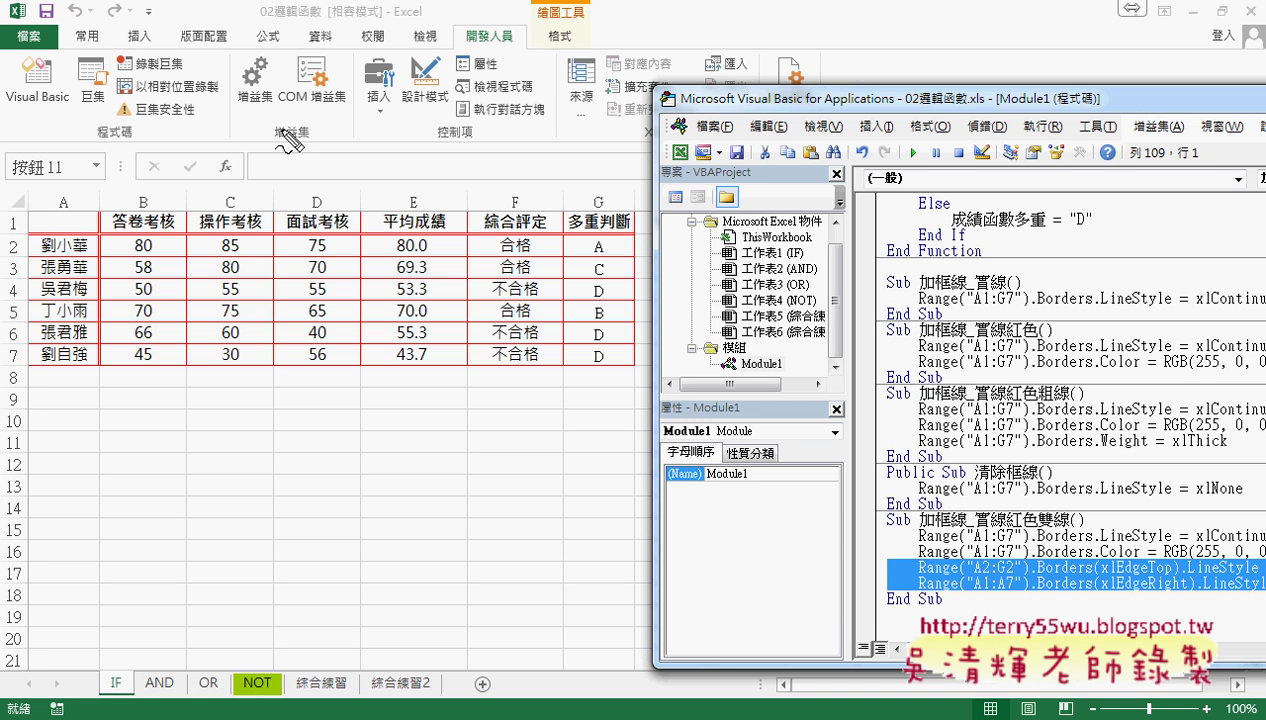
{"action": "mouse_move", "coordinate": [30, 242]}
{"action": "left_mouse_down"}
{"action": "mouse_move", "coordinate": [625, 244]}
{"action": "mouse_move", "coordinate": [632, 262]}
{"action": "mouse_move", "coordinate": [40, 274]}
{"action": "left_mouse_up"}
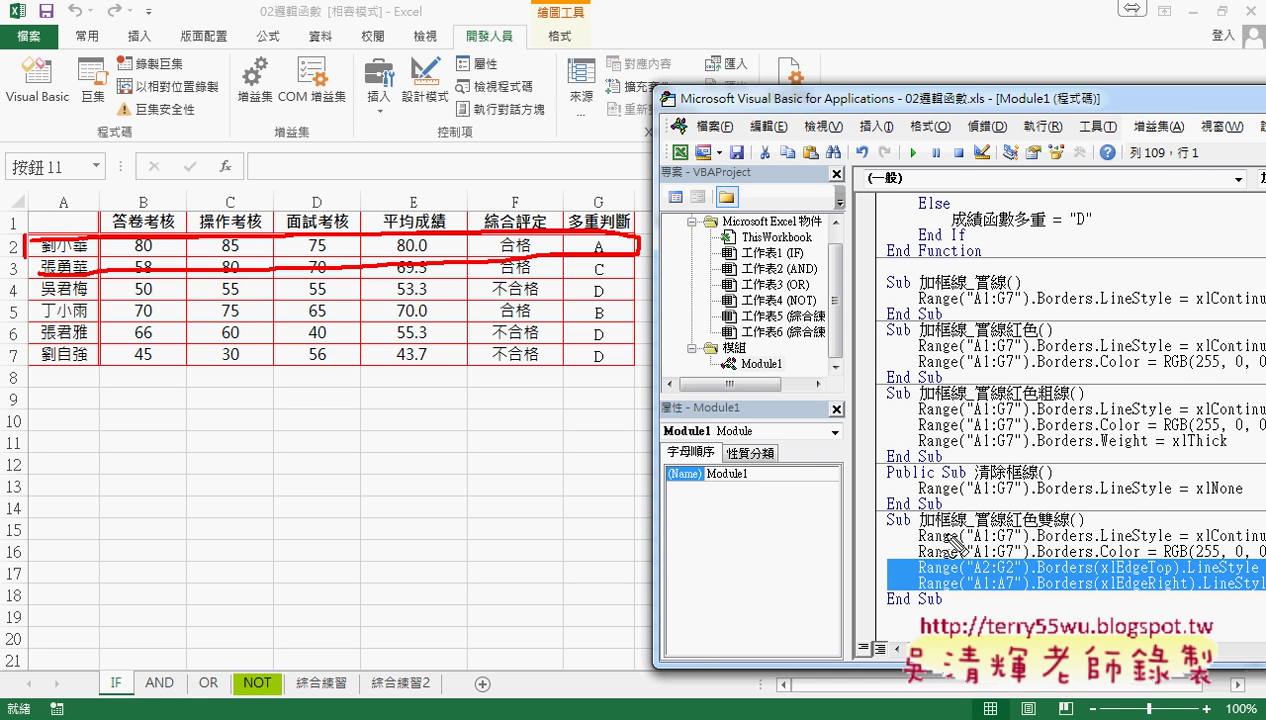
{"action": "left_click_drag", "start_coordinate": [978, 576], "coordinate": [998, 575]}
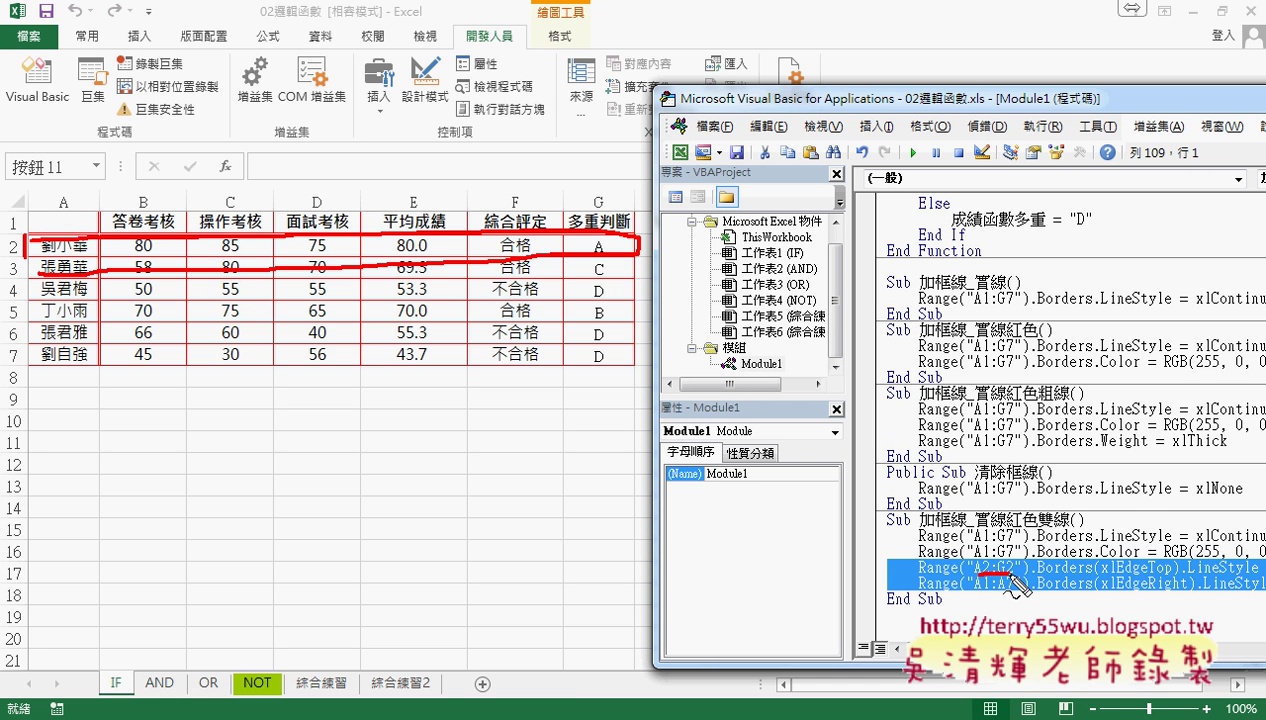
{"action": "left_click", "coordinate": [1100, 556]}
{"action": "left_click_drag", "start_coordinate": [1100, 557], "coordinate": [1100, 585]}
{"action": "left_click_drag", "start_coordinate": [1177, 557], "coordinate": [1179, 582]}
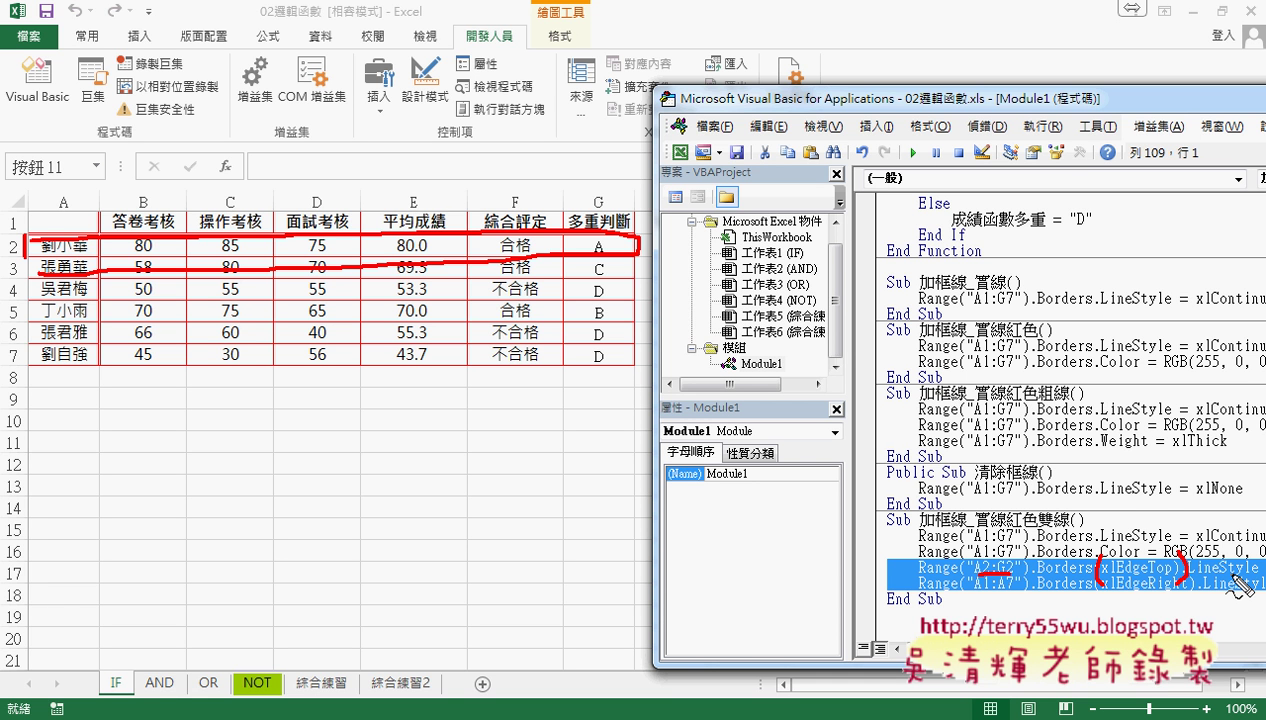
{"action": "left_click", "coordinate": [1240, 585]}
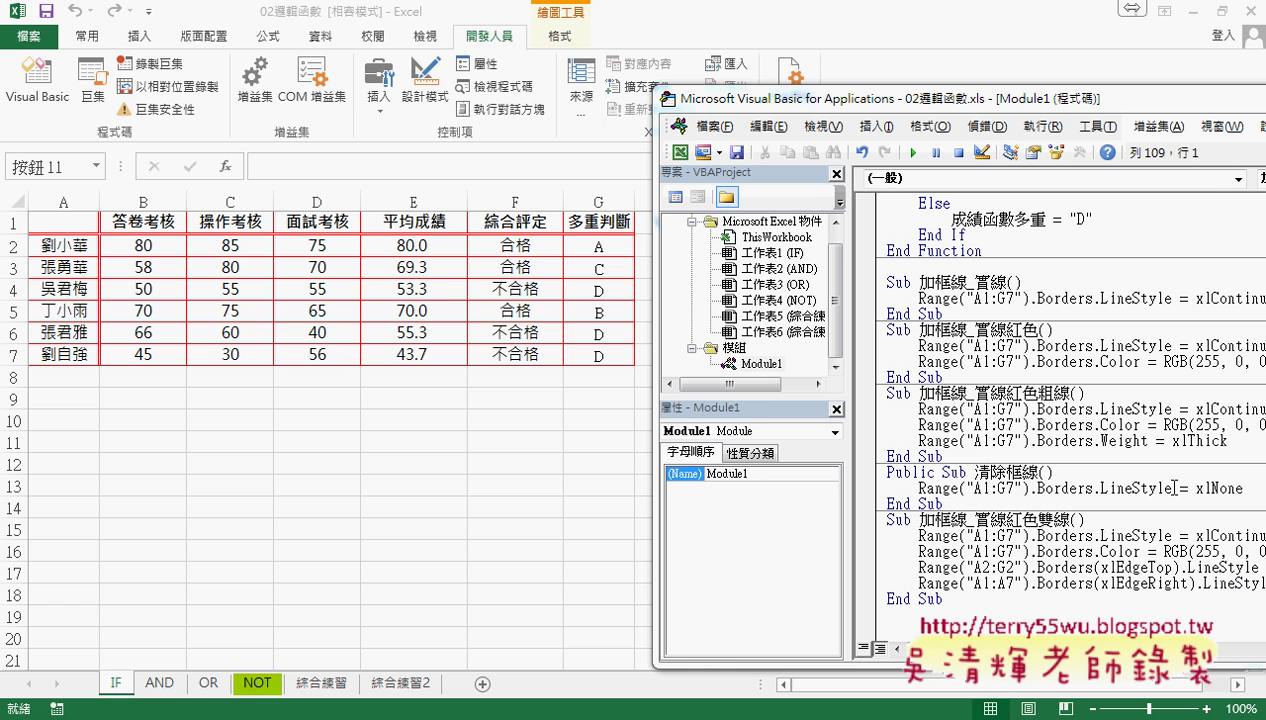
{"action": "left_click_drag", "start_coordinate": [1016, 104], "coordinate": [825, 101]}
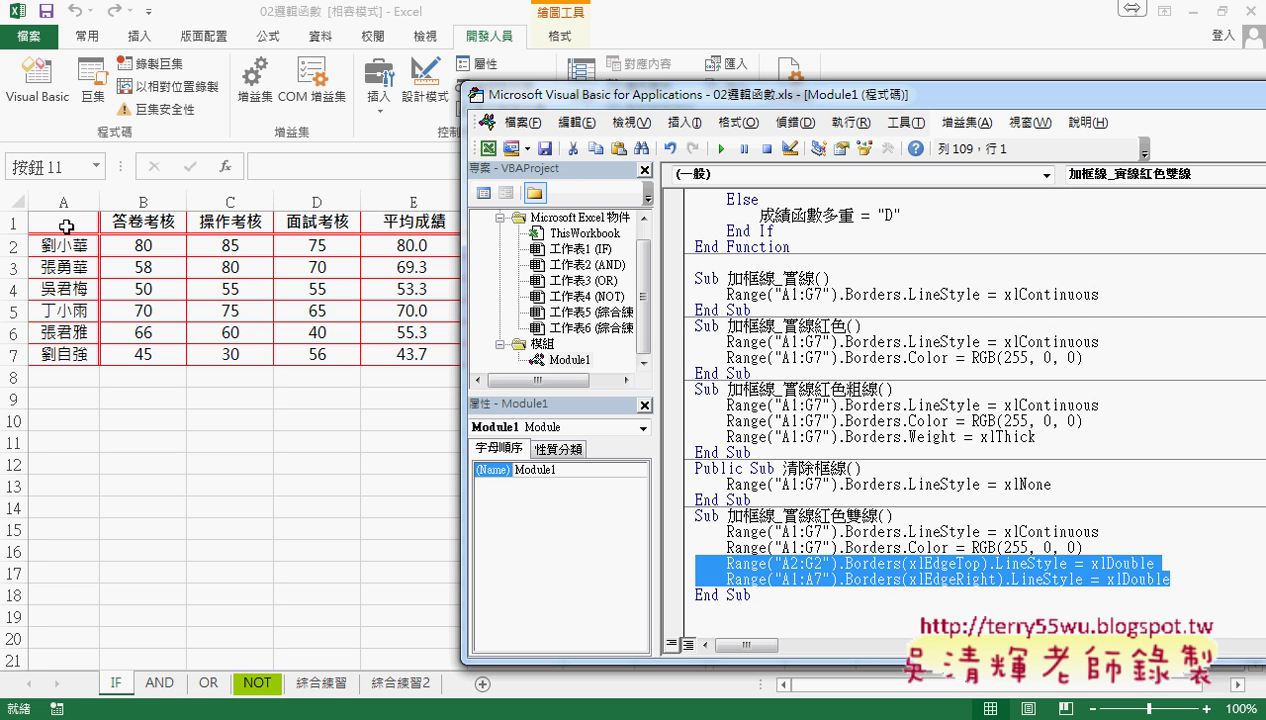
- Mark column A, the A1:A7 range and xlEdgeRight with the screen pen, then clear the ink
{"action": "left_click_drag", "start_coordinate": [25, 208], "coordinate": [32, 345]}
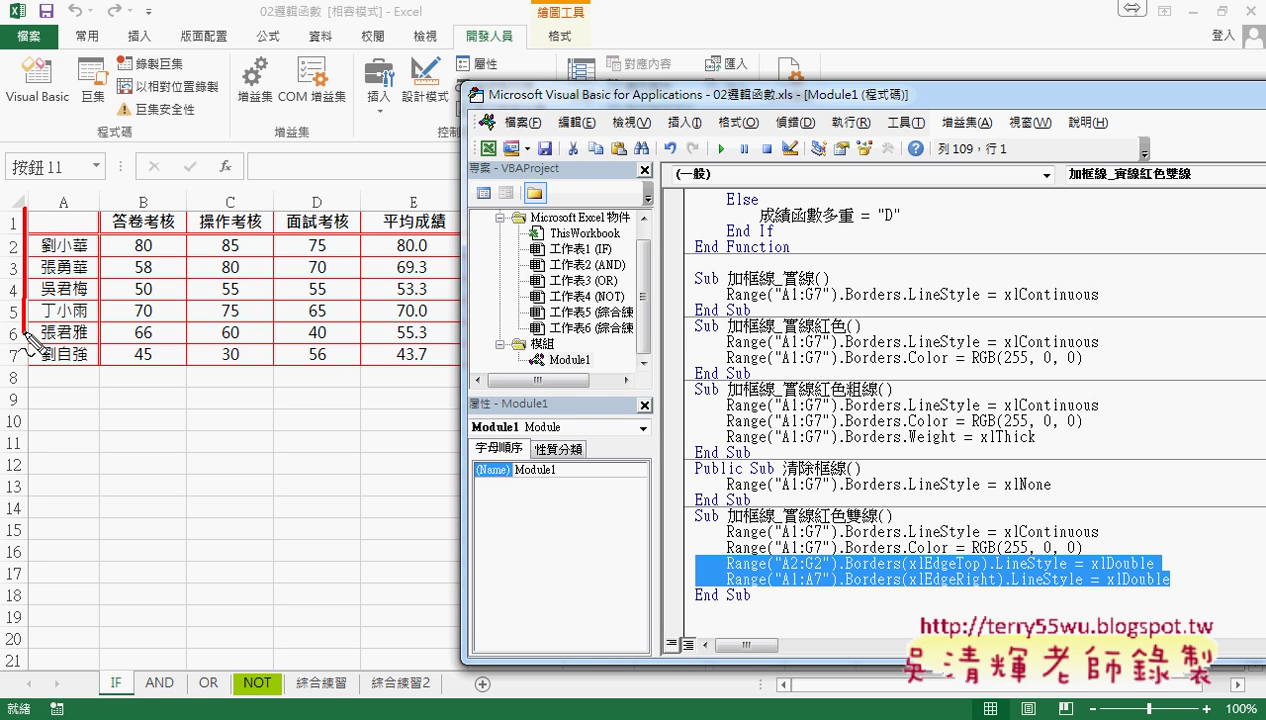
{"action": "mouse_move", "coordinate": [25, 204]}
{"action": "left_mouse_down"}
{"action": "mouse_move", "coordinate": [97, 362]}
{"action": "mouse_move", "coordinate": [25, 369]}
{"action": "left_mouse_up"}
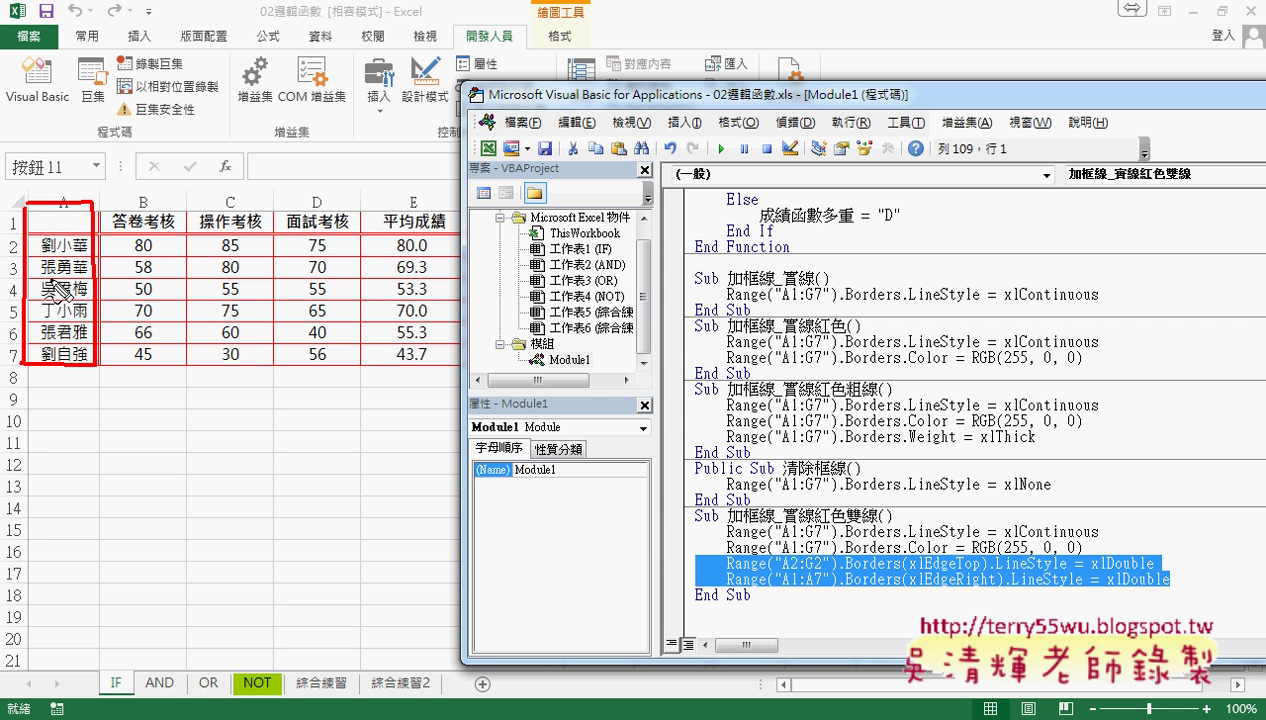
{"action": "left_click_drag", "start_coordinate": [782, 586], "coordinate": [826, 588]}
{"action": "left_click_drag", "start_coordinate": [72, 190], "coordinate": [118, 172]}
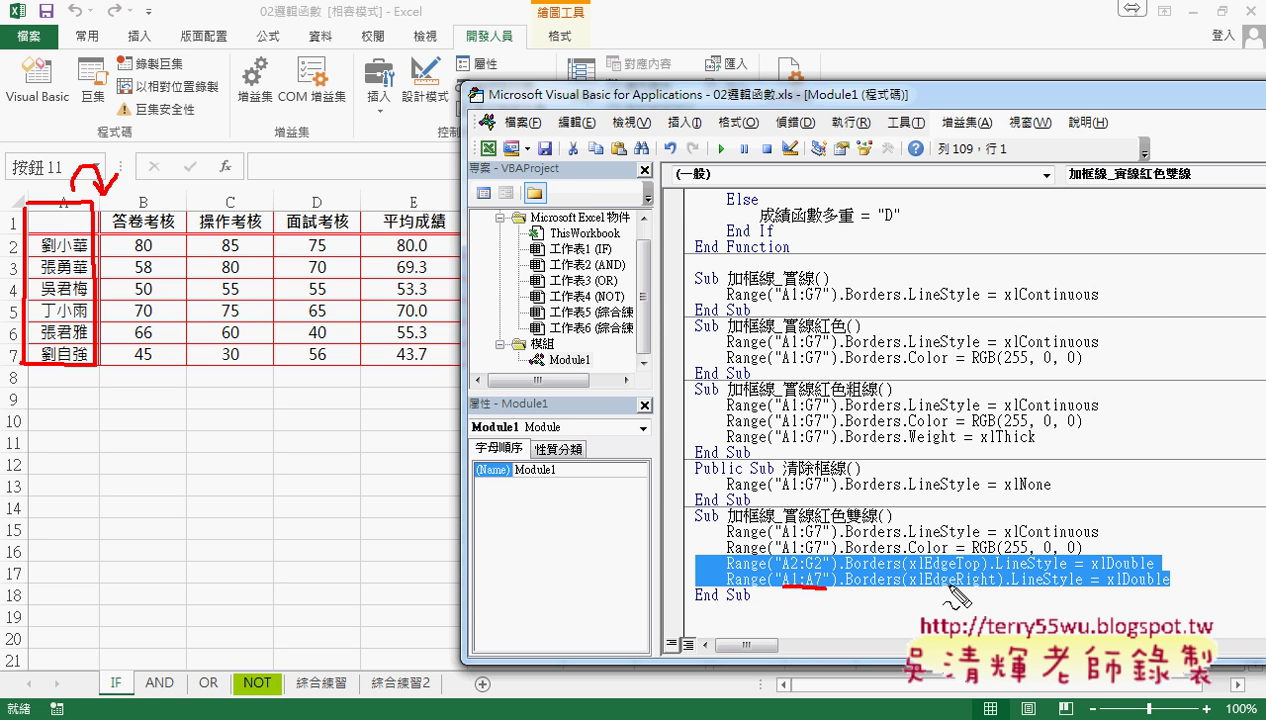
{"action": "left_click_drag", "start_coordinate": [949, 588], "coordinate": [1166, 589]}
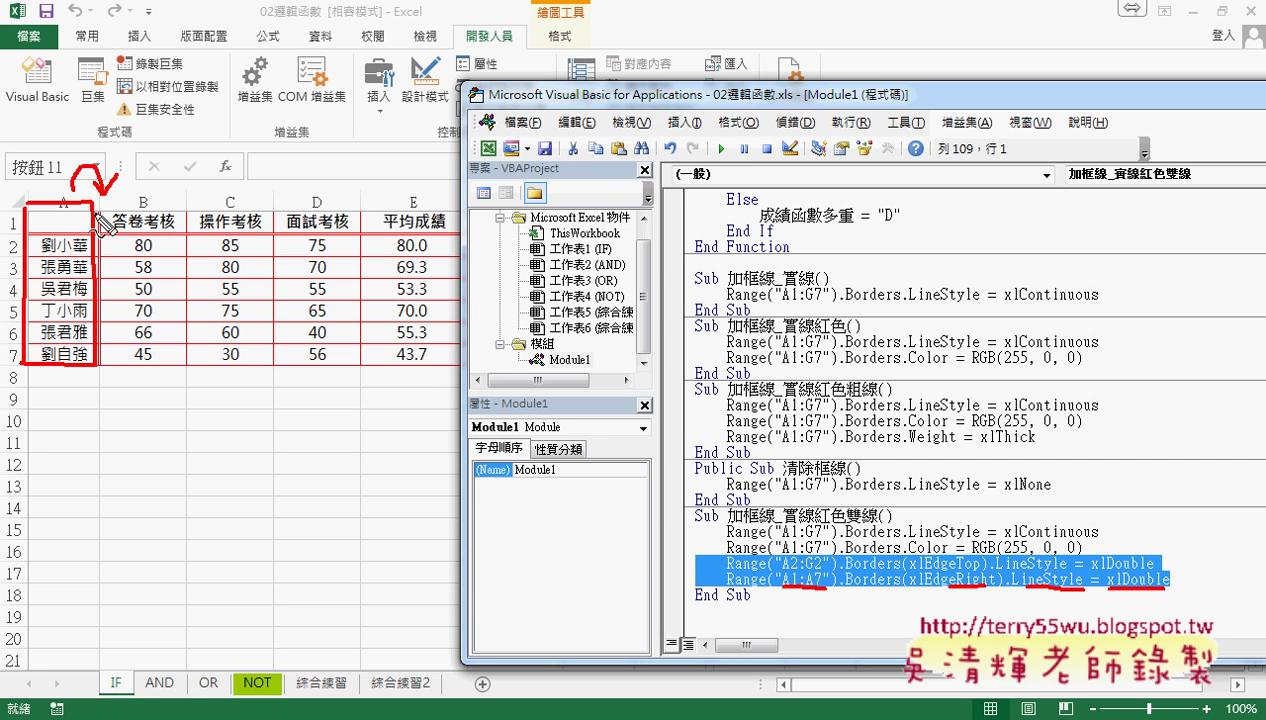
{"action": "mouse_move", "coordinate": [102, 225]}
{"action": "left_mouse_down"}
{"action": "mouse_move", "coordinate": [197, 265]}
{"action": "mouse_move", "coordinate": [197, 368]}
{"action": "mouse_move", "coordinate": [112, 255]}
{"action": "mouse_move", "coordinate": [117, 170]}
{"action": "left_mouse_up"}
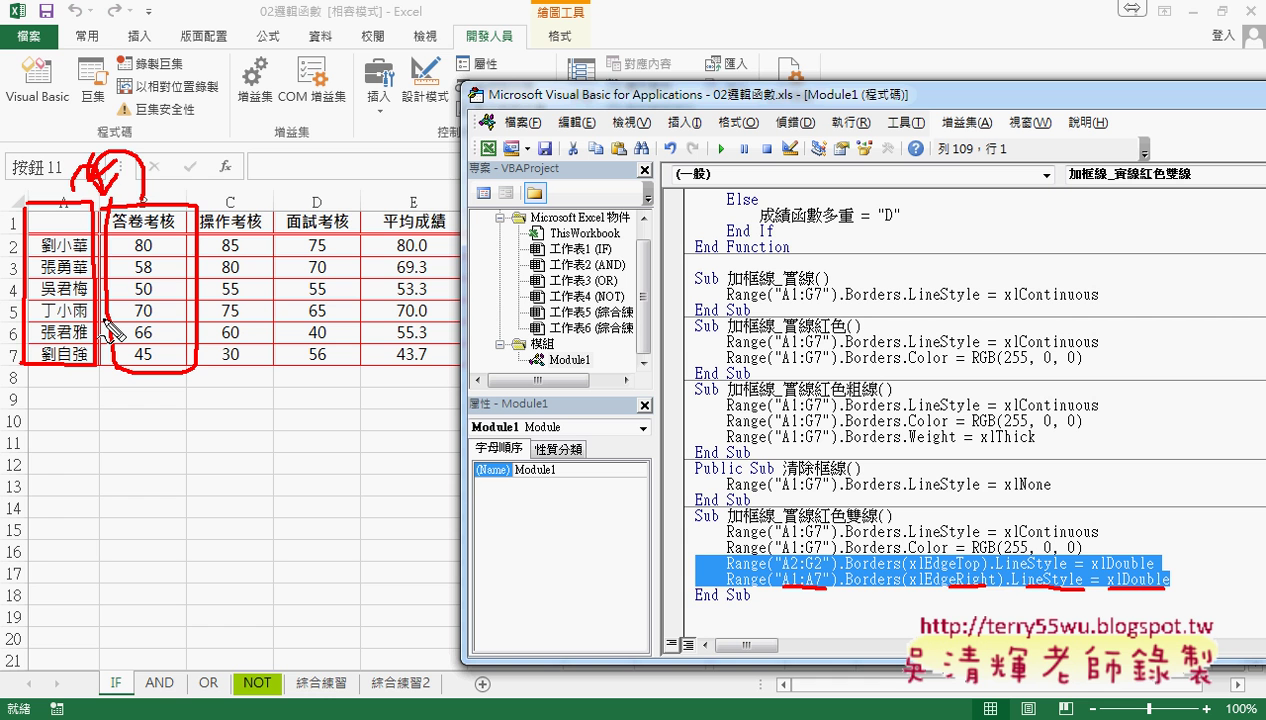
{"action": "key", "text": "Escape"}
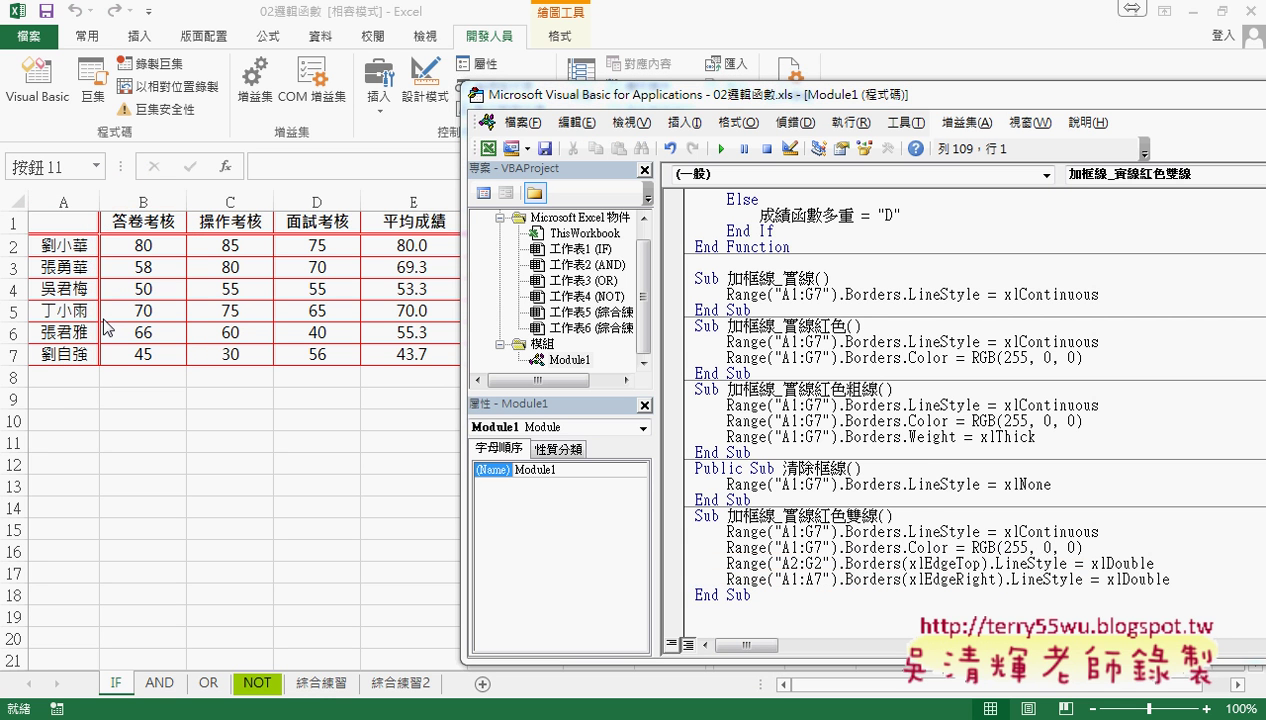
- Return to the grade sheet, clear the table's borders and apply solid black borders
{"action": "key", "text": "alt+F11"}
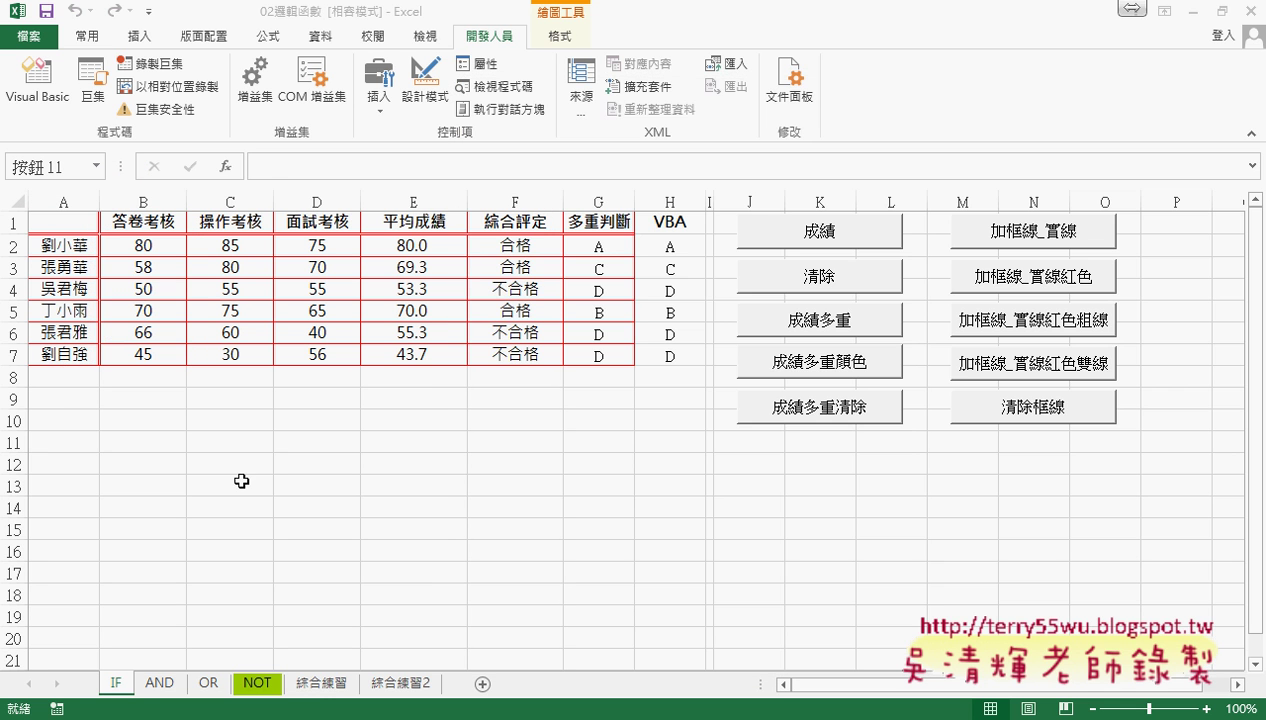
{"action": "left_click", "coordinate": [243, 482]}
{"action": "left_click", "coordinate": [1043, 505]}
{"action": "left_click", "coordinate": [1030, 407]}
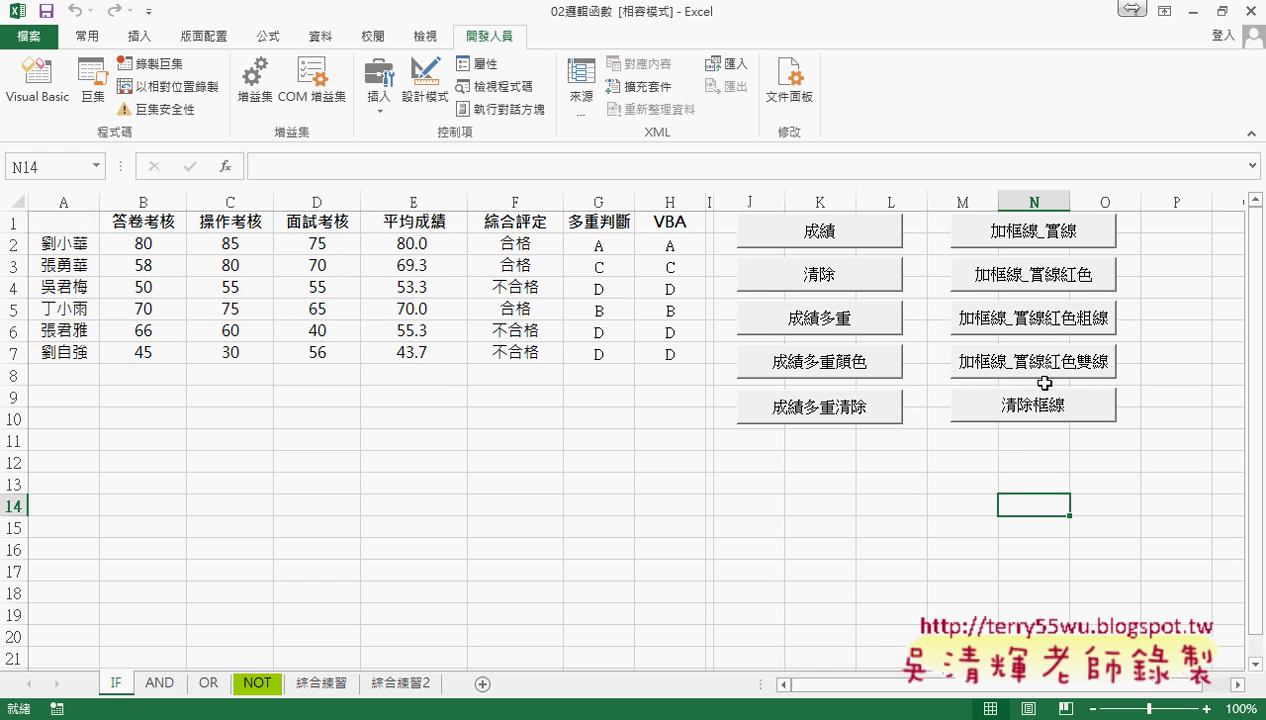
{"action": "left_click", "coordinate": [1040, 238]}
- Switch the borders to solid red, then thick red, clear them, and finish with red double lines
{"action": "left_click", "coordinate": [1020, 276]}
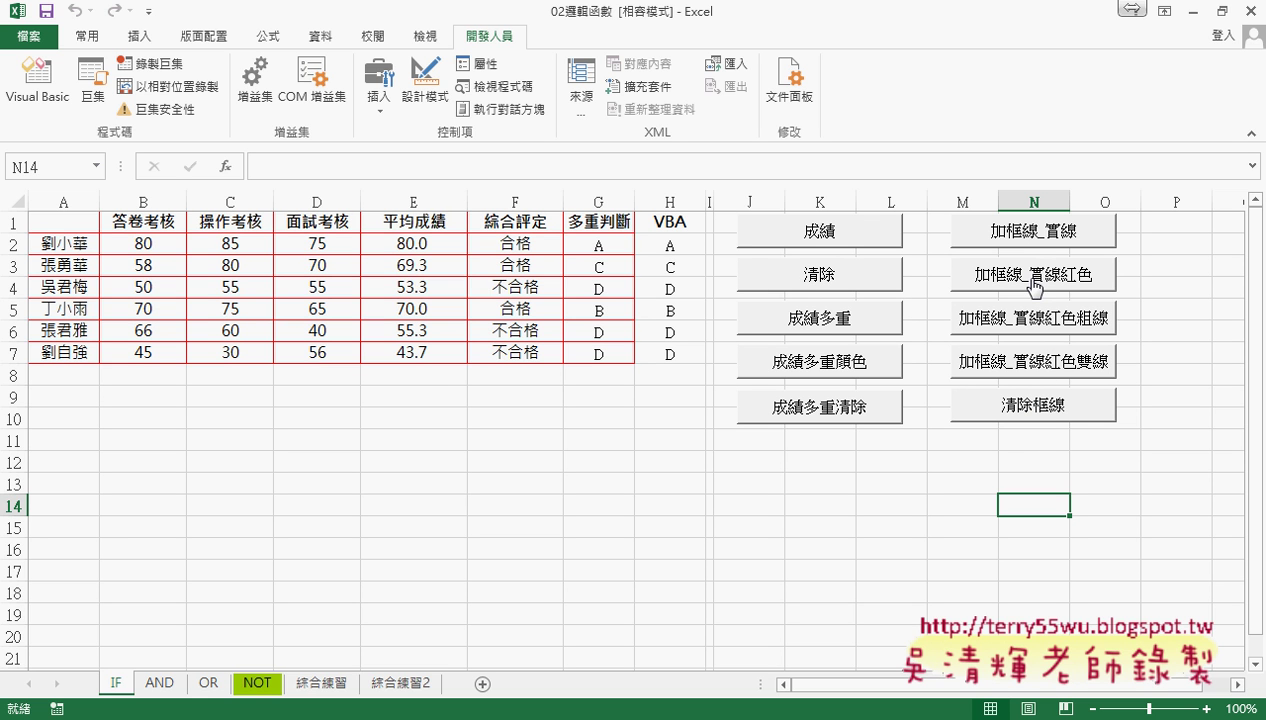
{"action": "left_click", "coordinate": [1033, 333]}
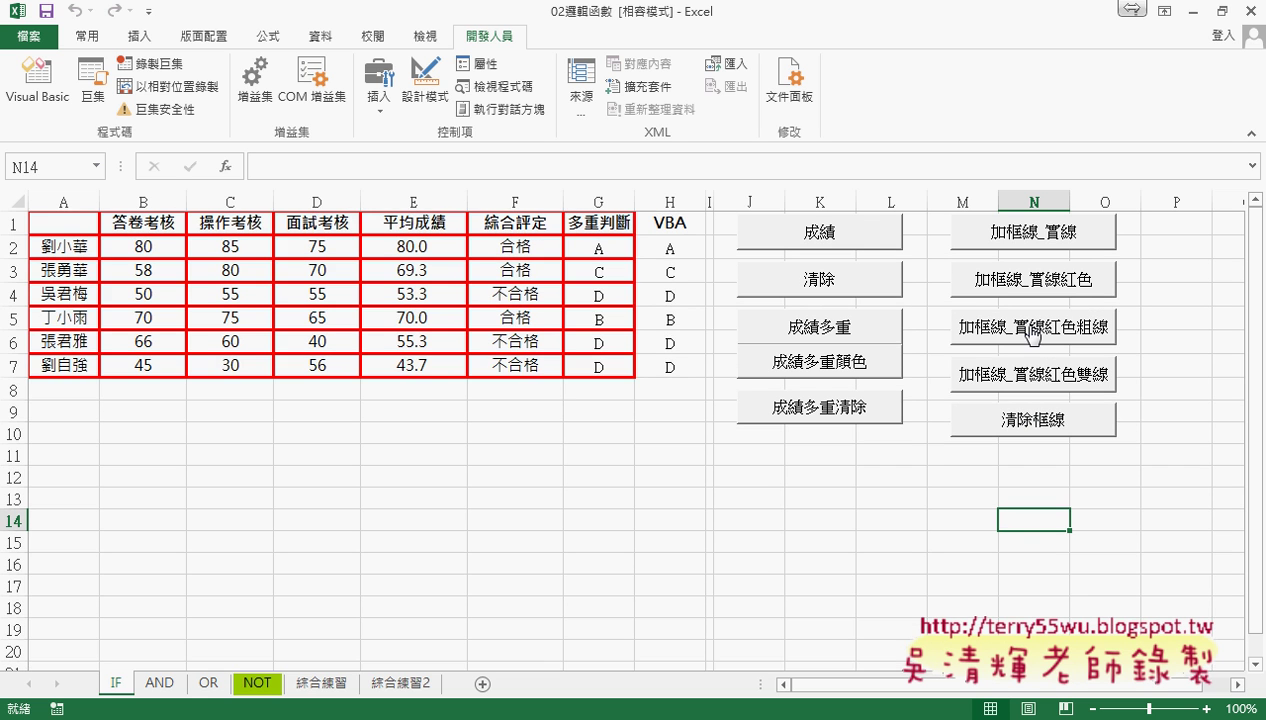
{"action": "left_click", "coordinate": [1045, 425]}
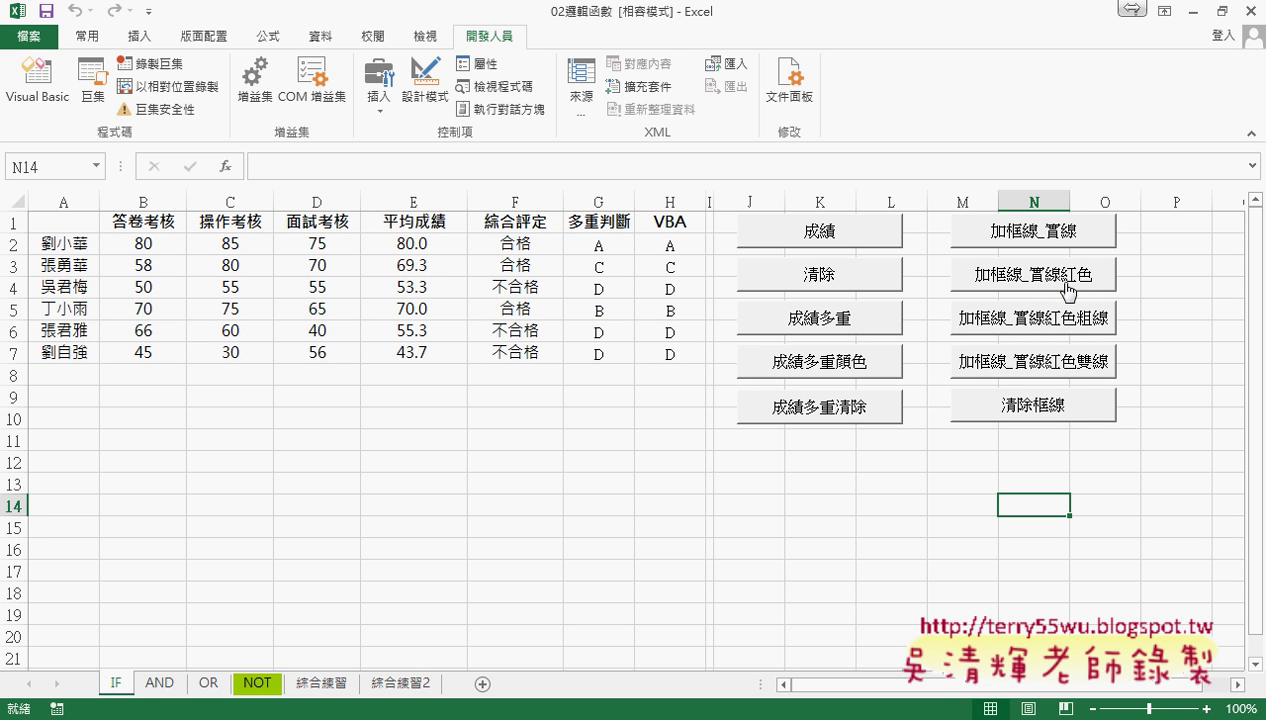
{"action": "left_click", "coordinate": [1040, 368]}
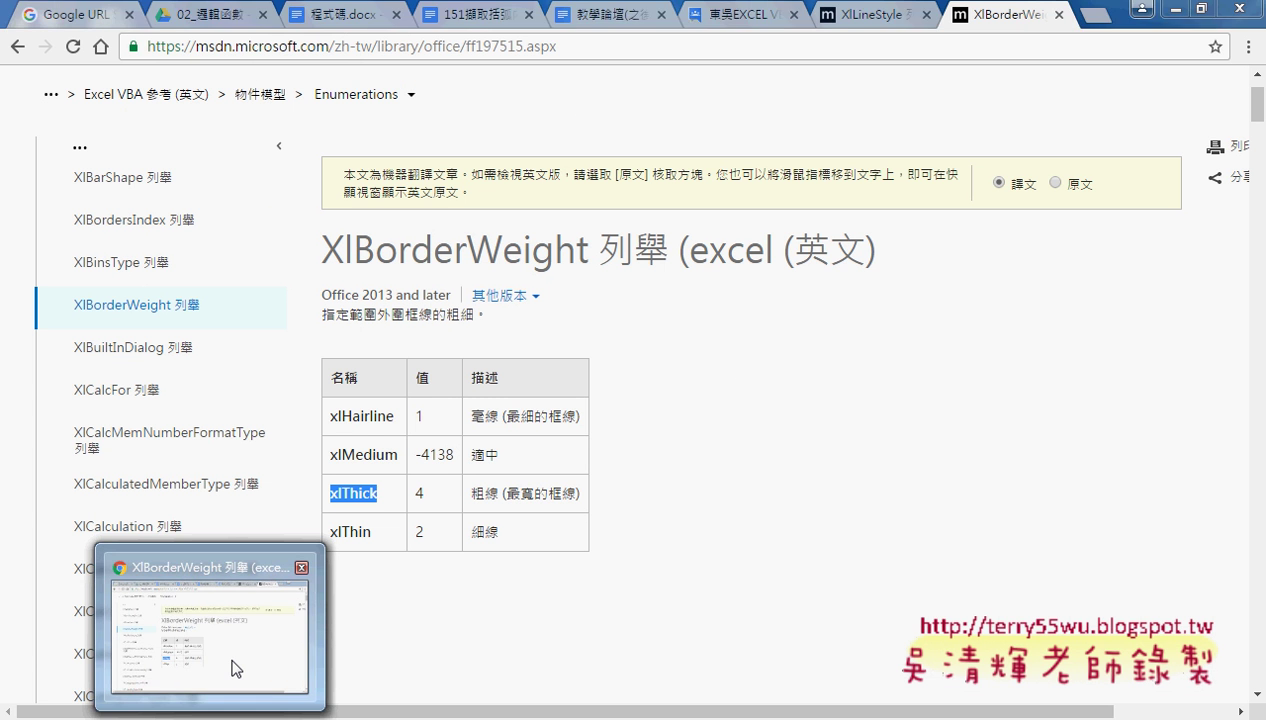
- Bring up the 程式碼.docx code notes in the browser, scrolled to the top
{"action": "left_click", "coordinate": [236, 668]}
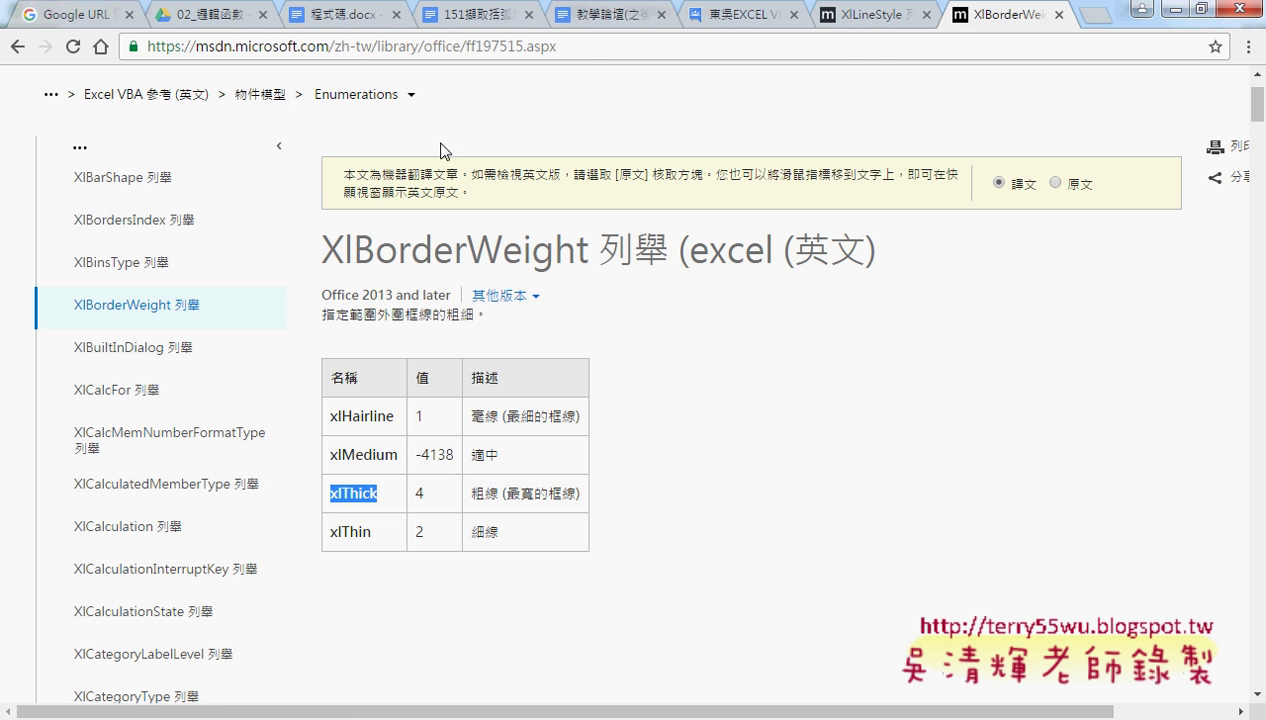
{"action": "left_click", "coordinate": [358, 20]}
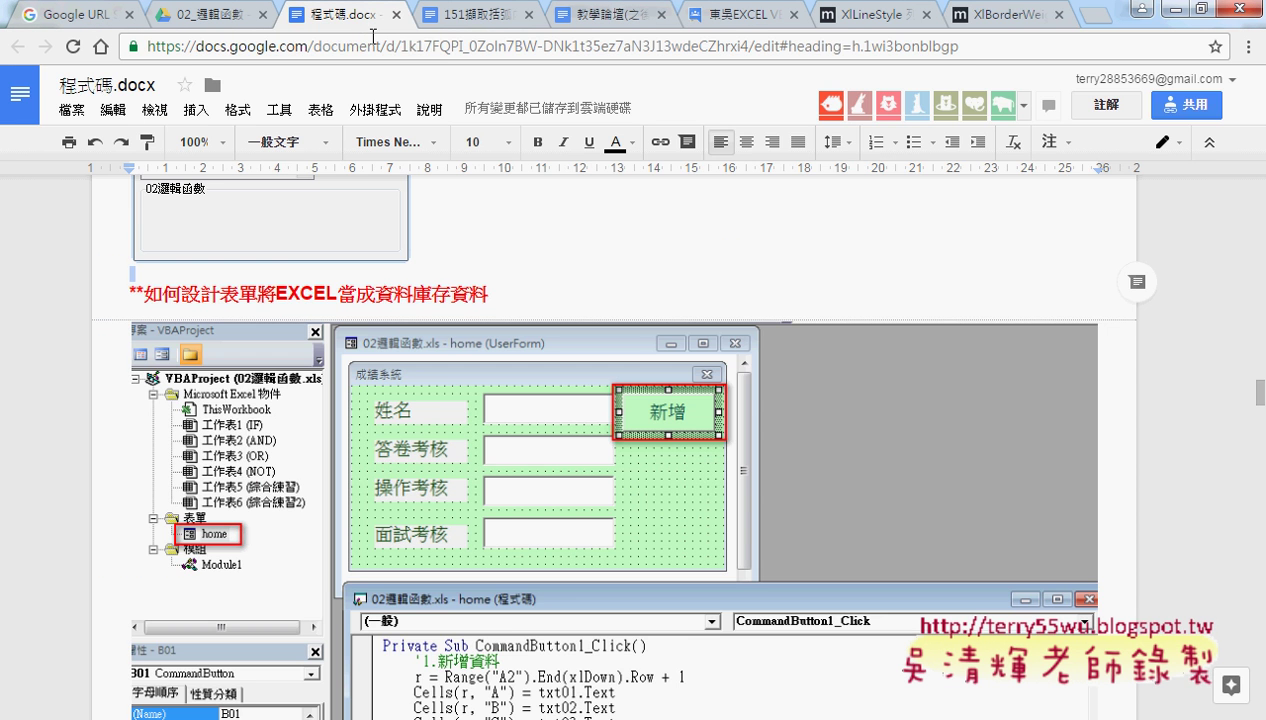
{"action": "scroll", "coordinate": [444, 386], "scroll_direction": "up", "scroll_amount": 5}
{"action": "scroll", "coordinate": [444, 386], "scroll_direction": "up", "scroll_amount": 10}
{"action": "scroll", "coordinate": [444, 386], "scroll_direction": "up", "scroll_amount": 10}
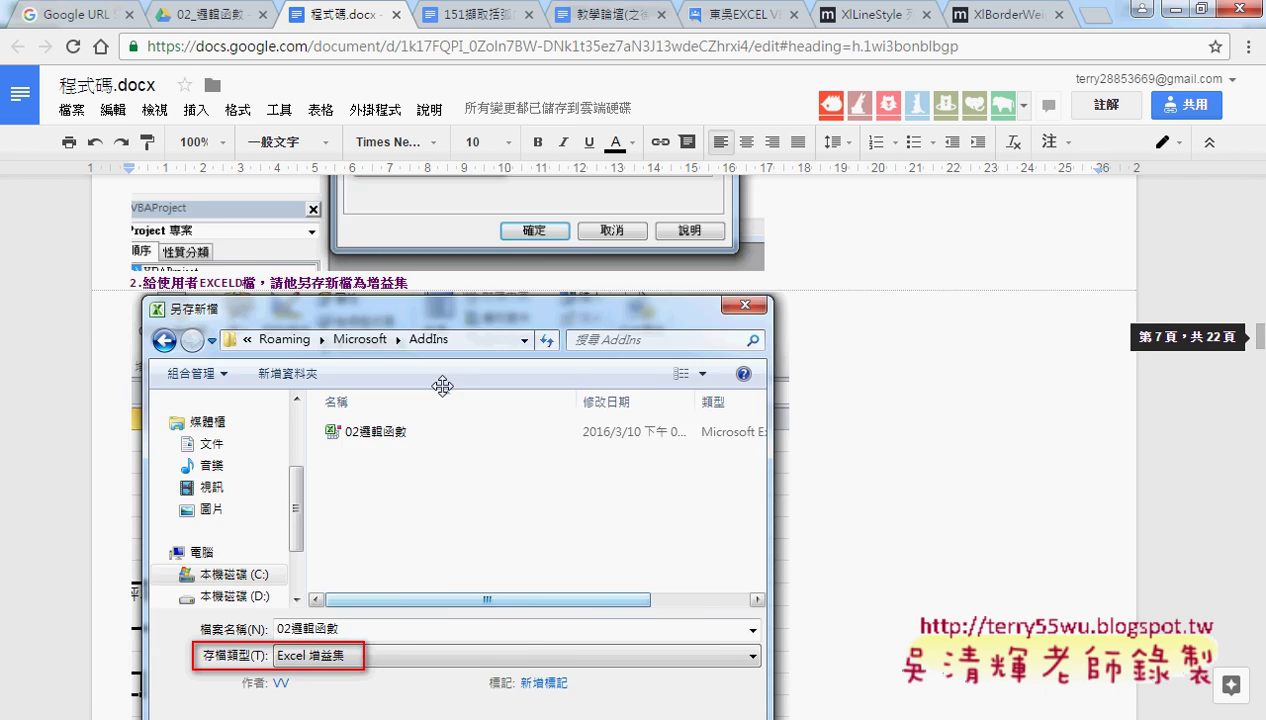
{"action": "scroll", "coordinate": [444, 386], "scroll_direction": "up", "scroll_amount": 10}
{"action": "scroll", "coordinate": [444, 386], "scroll_direction": "up", "scroll_amount": 10}
{"action": "scroll", "coordinate": [444, 386], "scroll_direction": "up", "scroll_amount": 2}
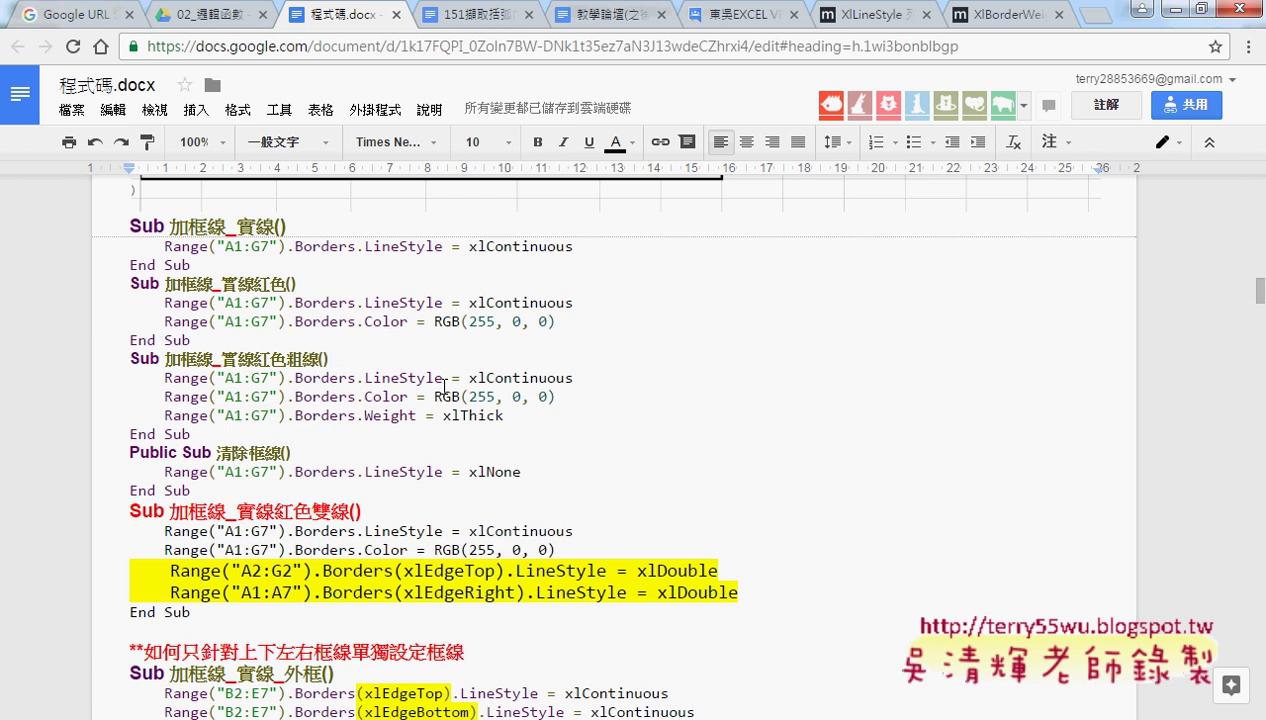
- Highlight the Sub 加框線_實線() heading and End Sub lines in the notes
{"action": "left_click", "coordinate": [119, 226]}
{"action": "left_click_drag", "start_coordinate": [119, 226], "coordinate": [389, 605]}
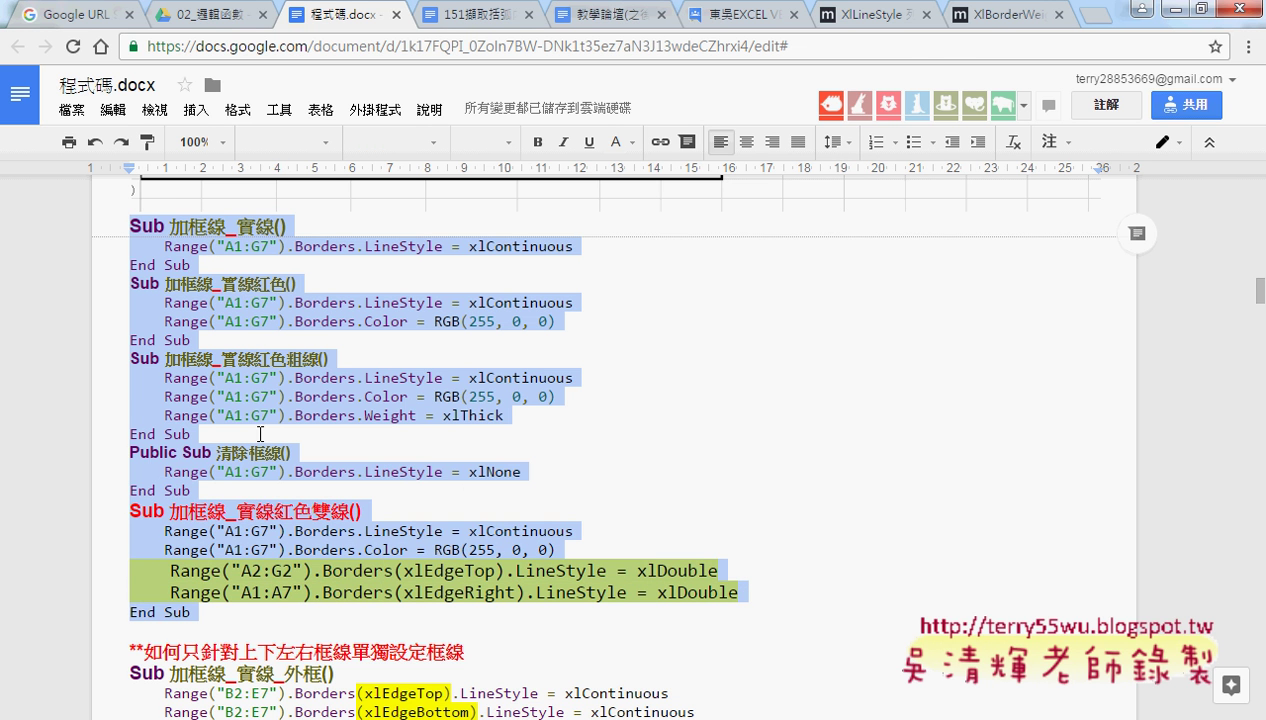
{"action": "left_click", "coordinate": [153, 222]}
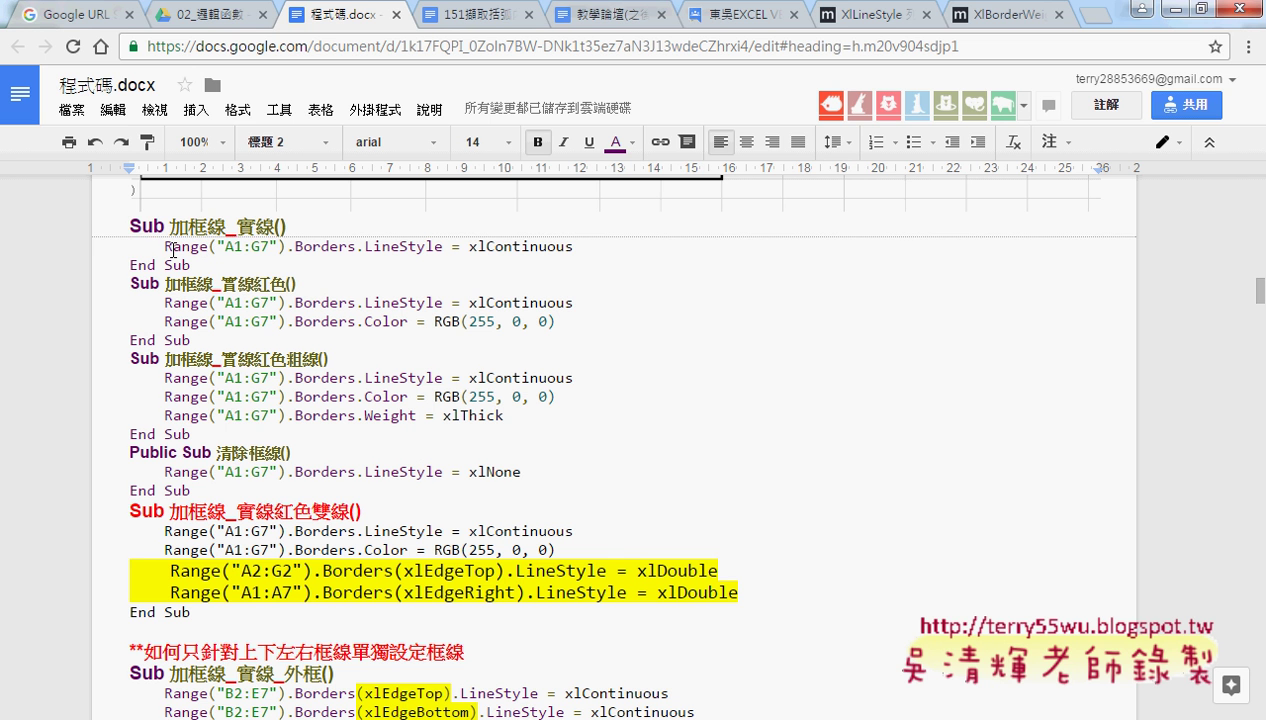
{"action": "key", "text": "Left"}
{"action": "key", "text": "Left"}
{"action": "key", "text": "shift+End"}
{"action": "left_click_drag", "start_coordinate": [130, 265], "coordinate": [198, 265]}
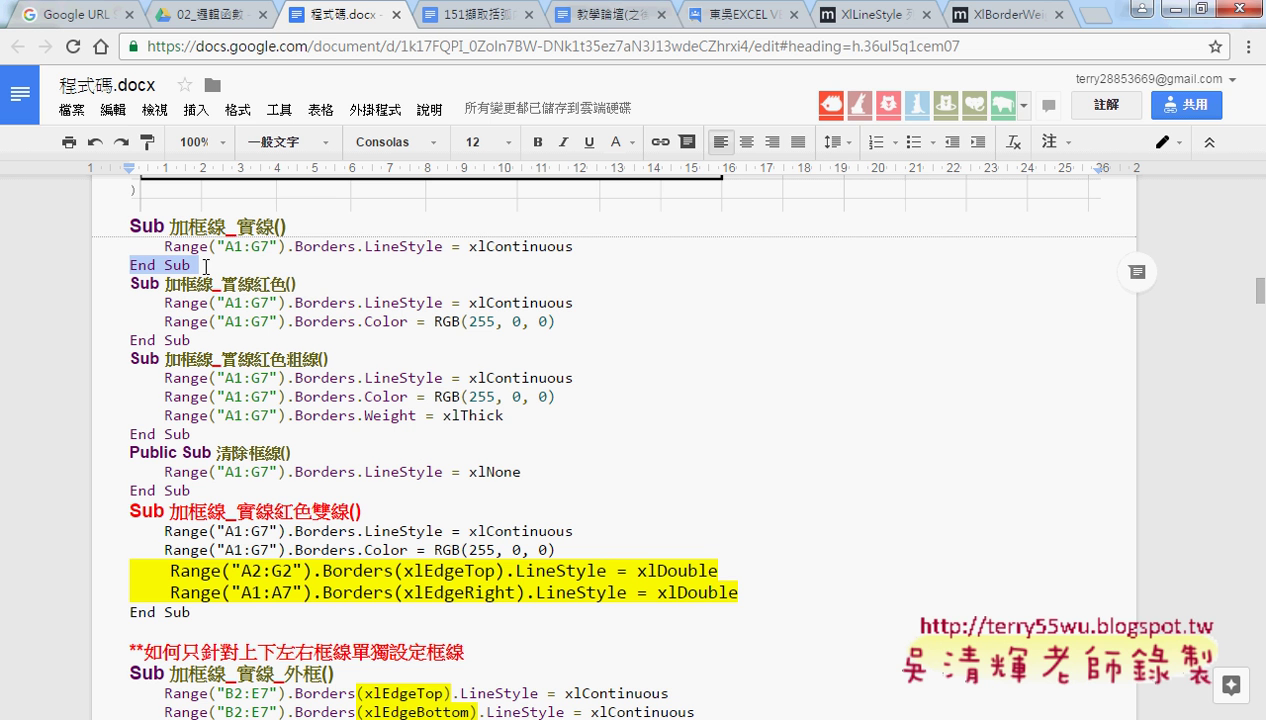
- Select the whole 加框線_實線紅色雙線 procedure and bring up the add-ons menu
{"action": "left_click_drag", "start_coordinate": [162, 377], "coordinate": [207, 377]}
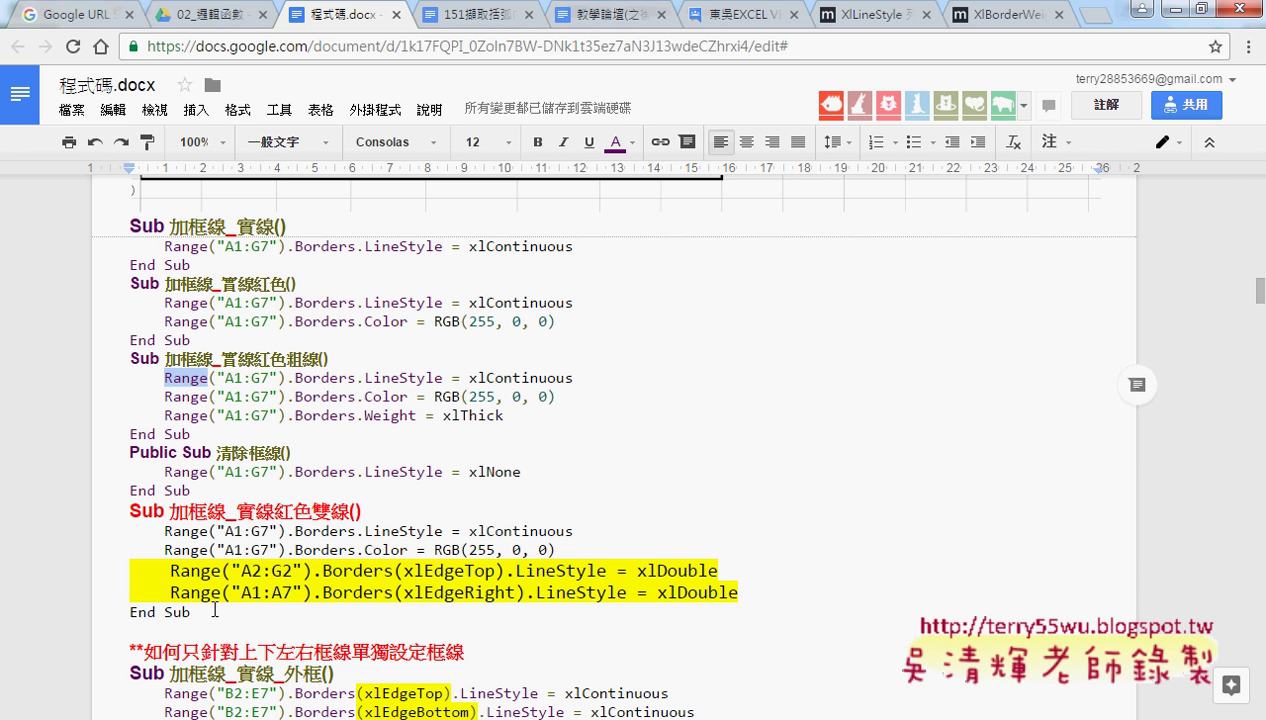
{"action": "left_click_drag", "start_coordinate": [214, 610], "coordinate": [129, 510]}
{"action": "key", "text": "ctrl+c"}
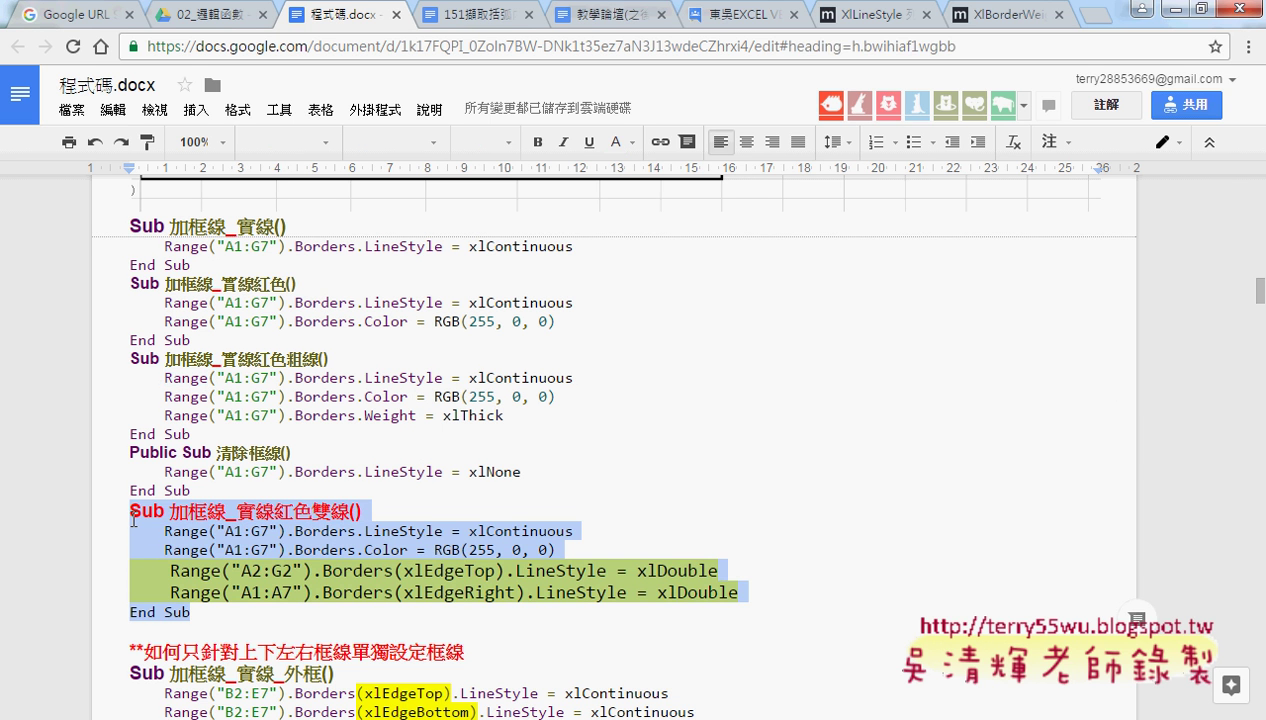
{"action": "left_click", "coordinate": [378, 110]}
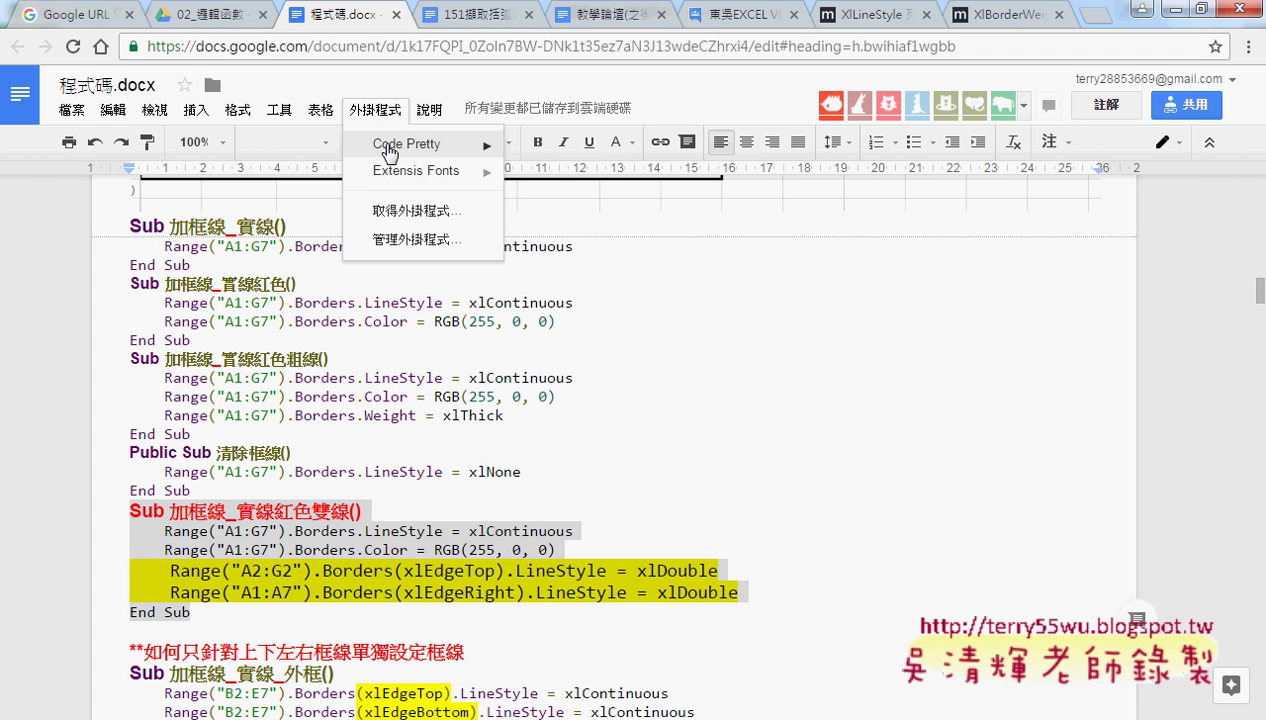
{"action": "mouse_move", "coordinate": [407, 144]}
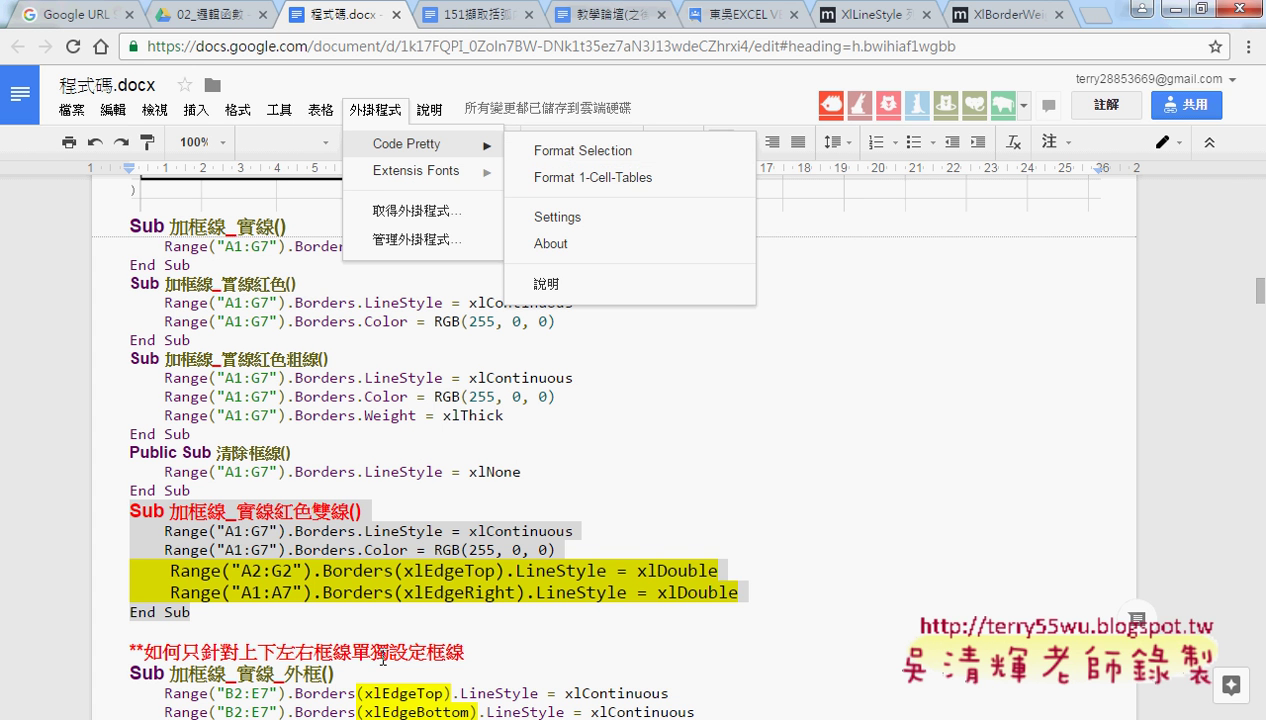
- Copy the 加框線_實線紅色雙線 procedure from VBA and paste it below End Sub in the notes
{"action": "left_click", "coordinate": [566, 152]}
{"action": "key", "text": "alt+Tab"}
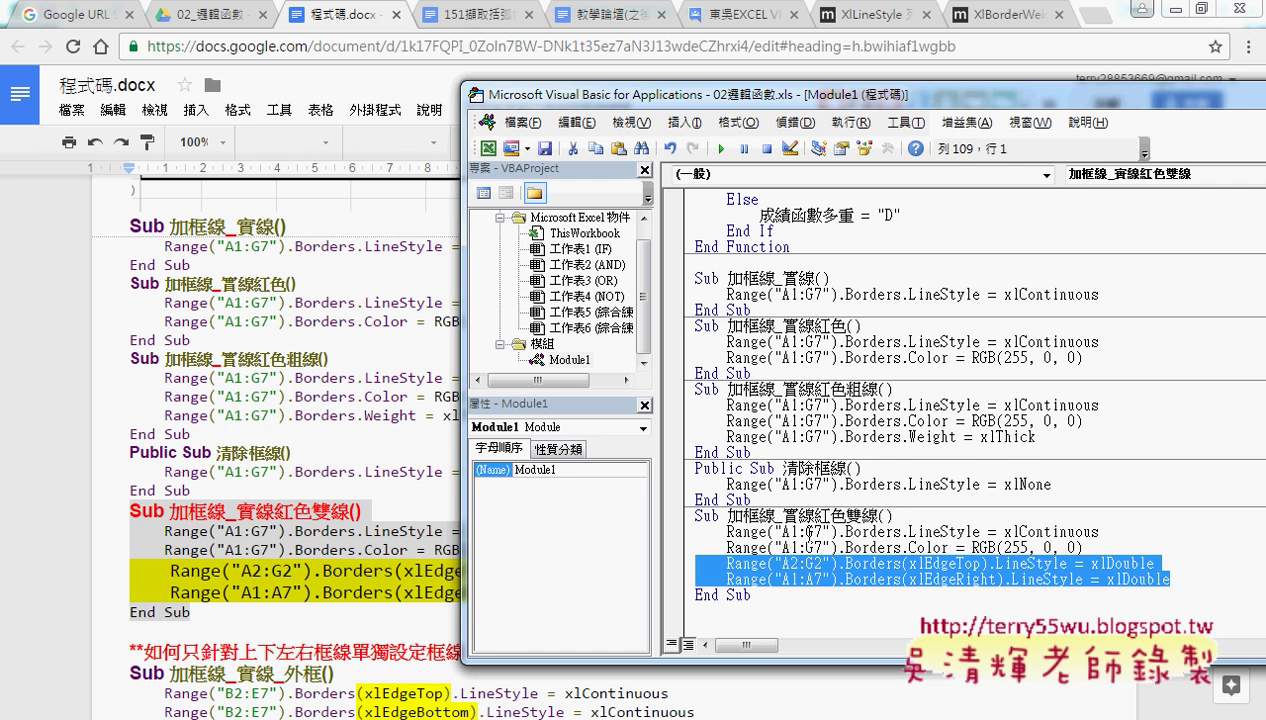
{"action": "left_click_drag", "start_coordinate": [752, 594], "coordinate": [703, 516]}
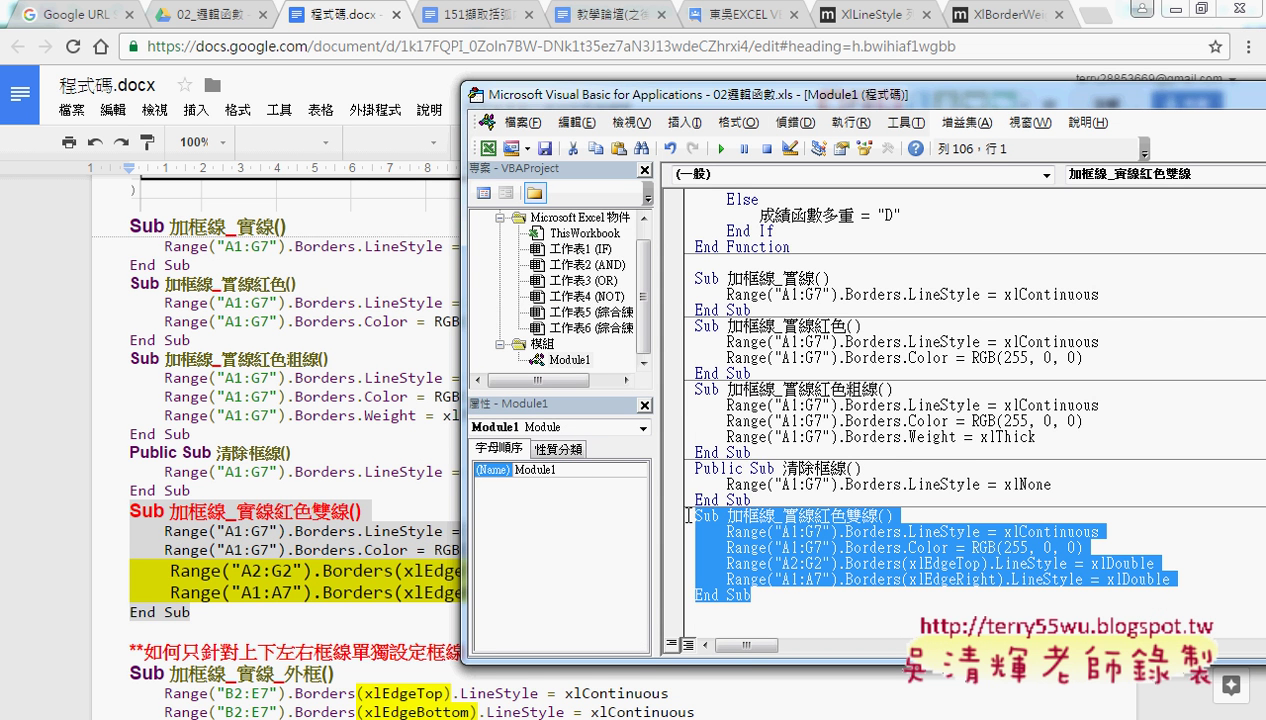
{"action": "left_click", "coordinate": [202, 621]}
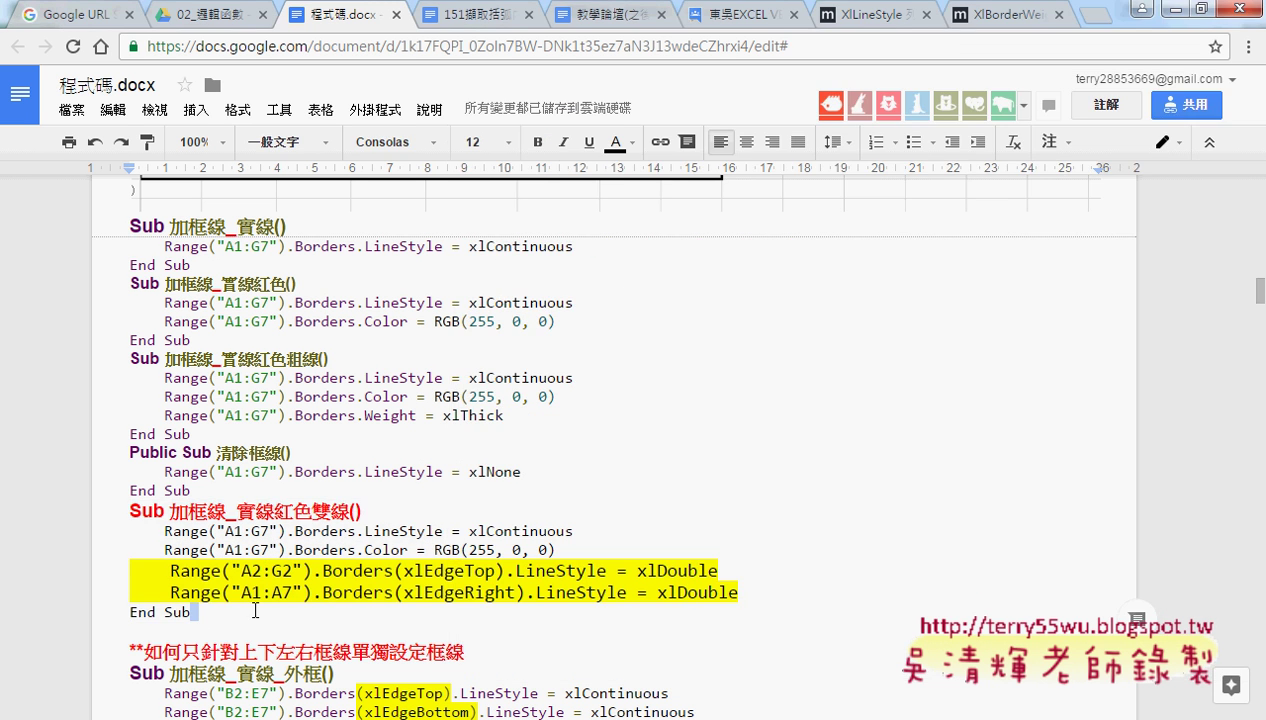
{"action": "key", "text": "Return"}
{"action": "key", "text": "Return"}
{"action": "key", "text": "ctrl+v"}
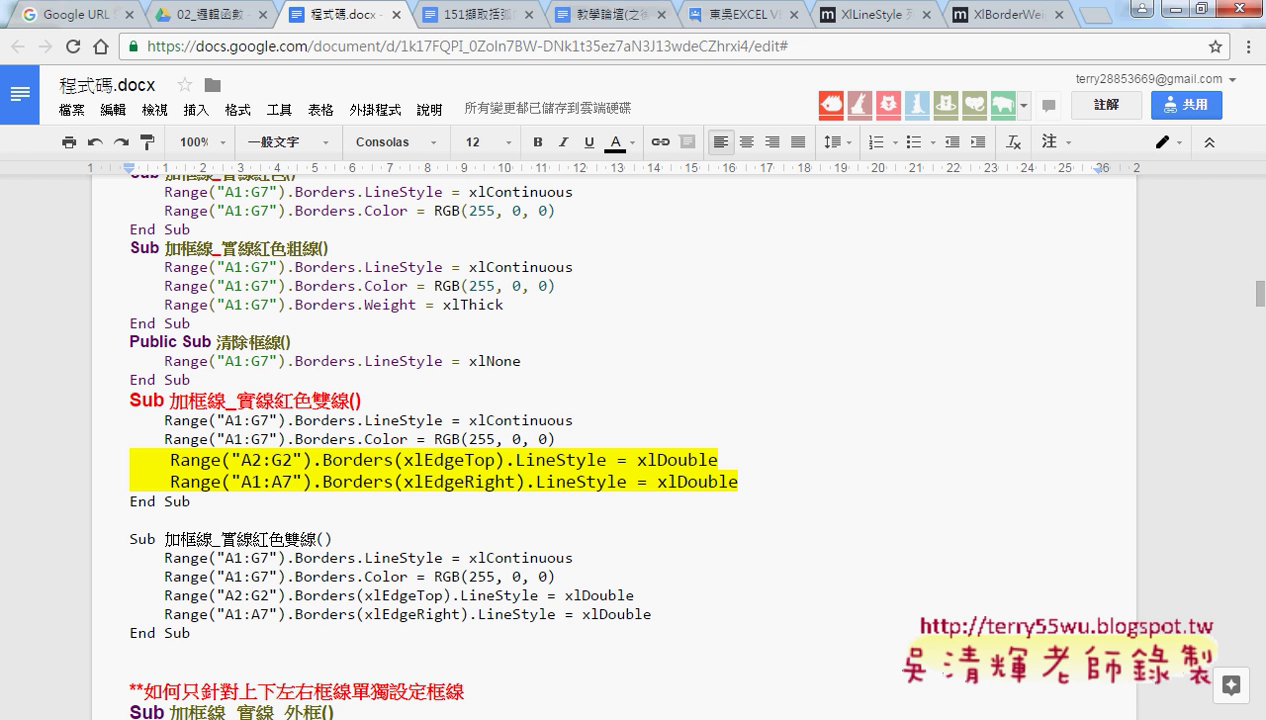
- Clear the VBA selection, then select the pasted copy and bring up the add-ons menu
{"action": "left_click", "coordinate": [490, 625]}
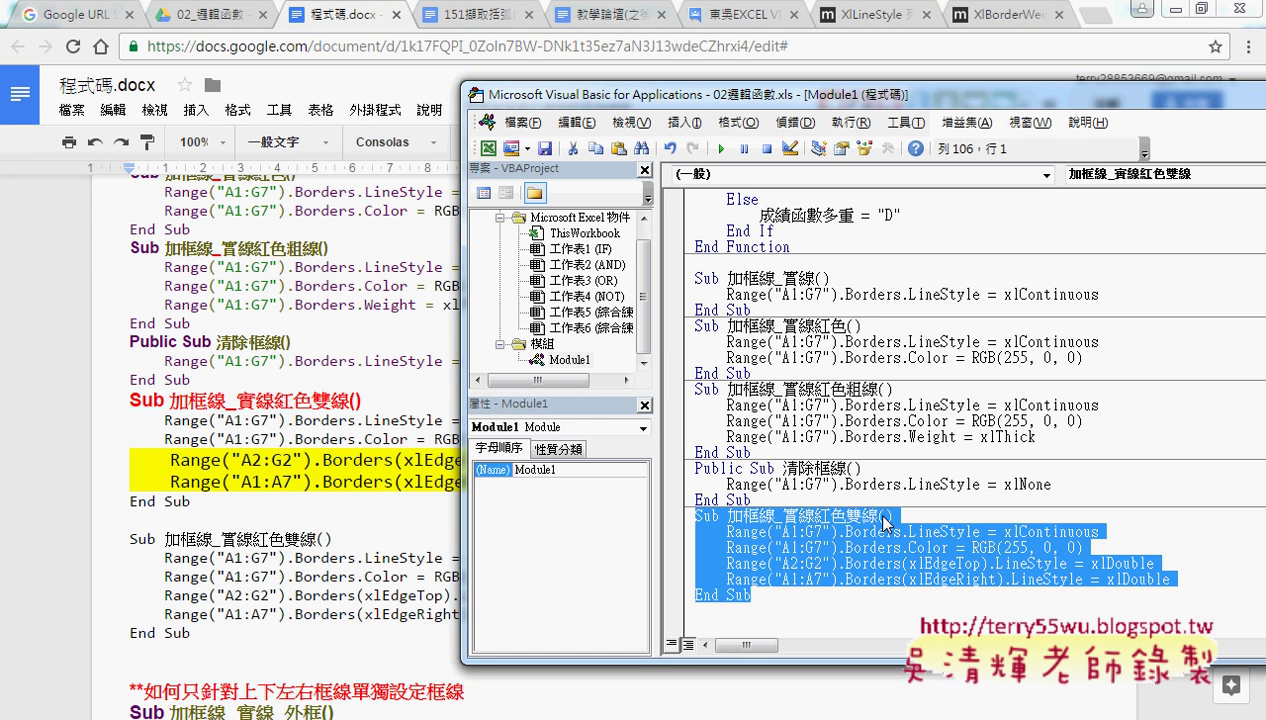
{"action": "left_click", "coordinate": [978, 494]}
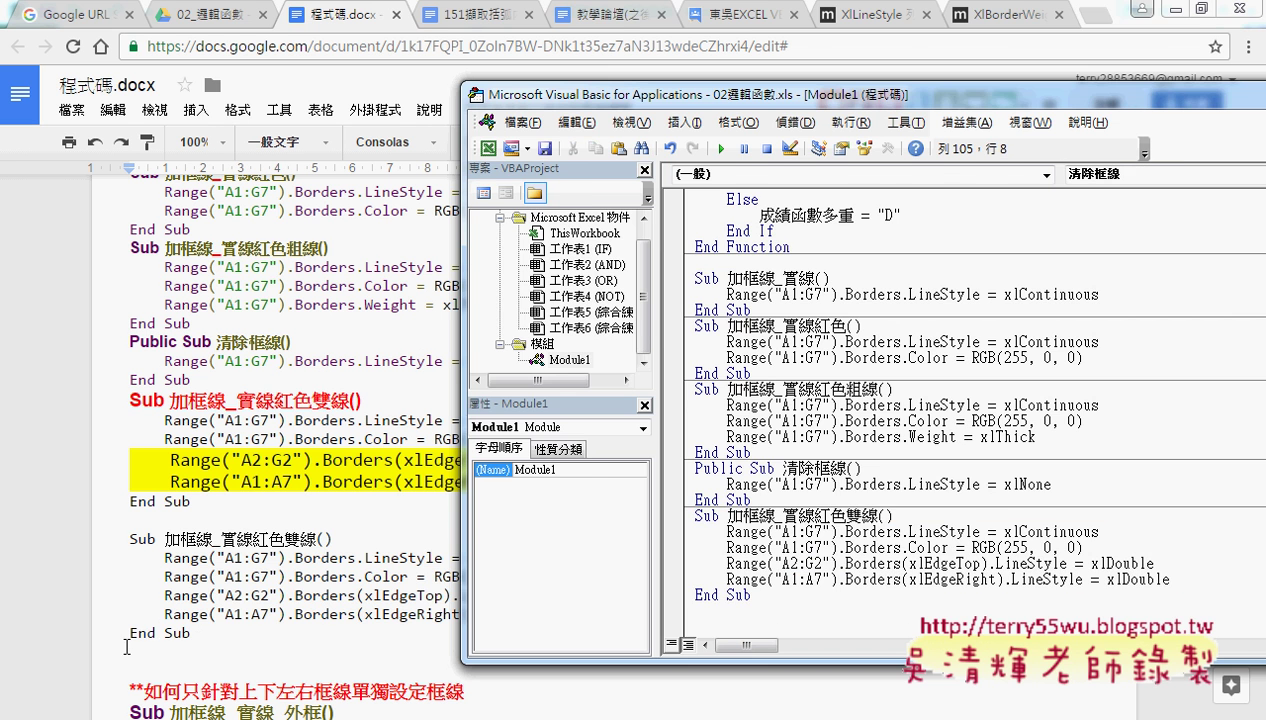
{"action": "mouse_move", "coordinate": [190, 633]}
{"action": "left_mouse_down"}
{"action": "mouse_move", "coordinate": [116, 550]}
{"action": "mouse_move", "coordinate": [130, 540]}
{"action": "left_mouse_up"}
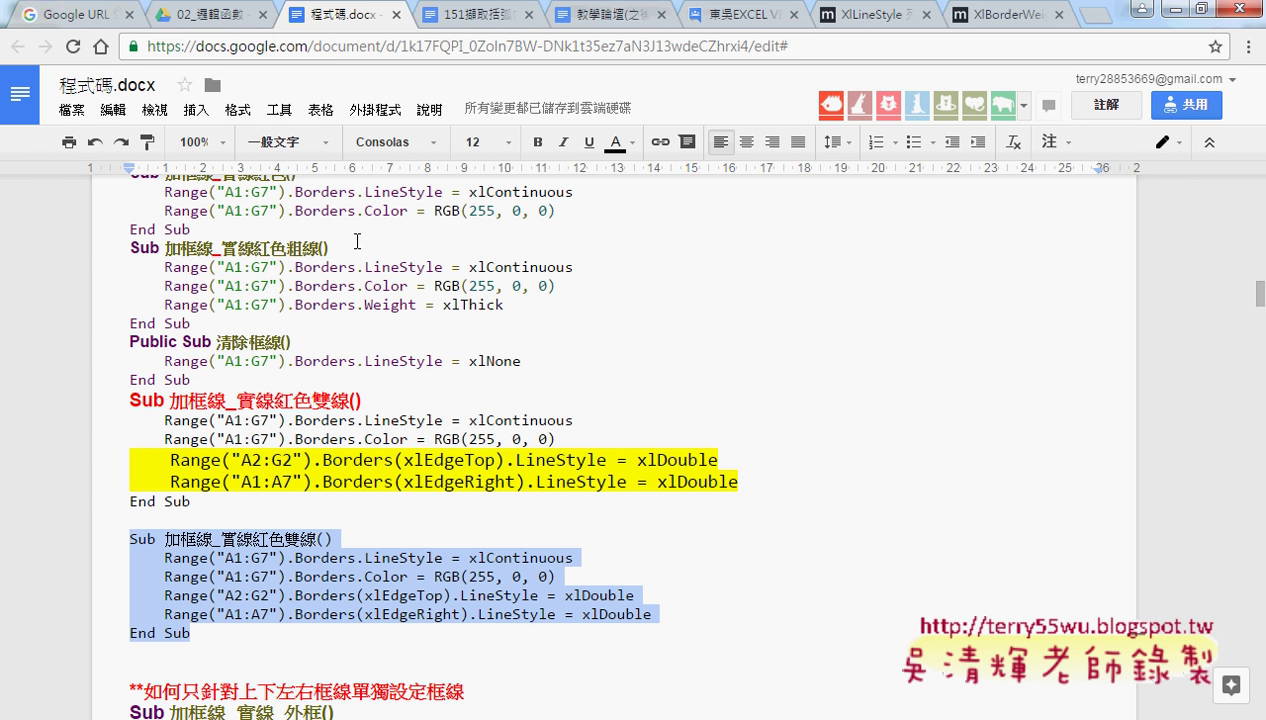
{"action": "left_click", "coordinate": [389, 118]}
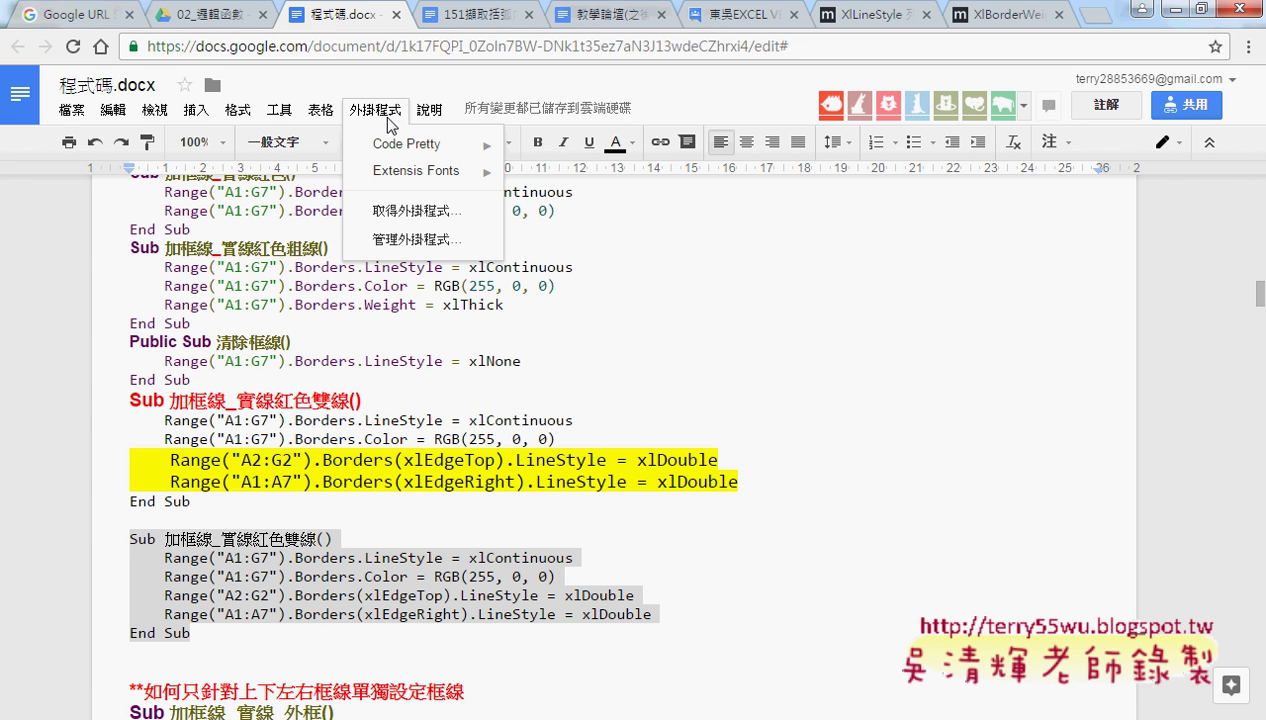
{"action": "left_click", "coordinate": [398, 213]}
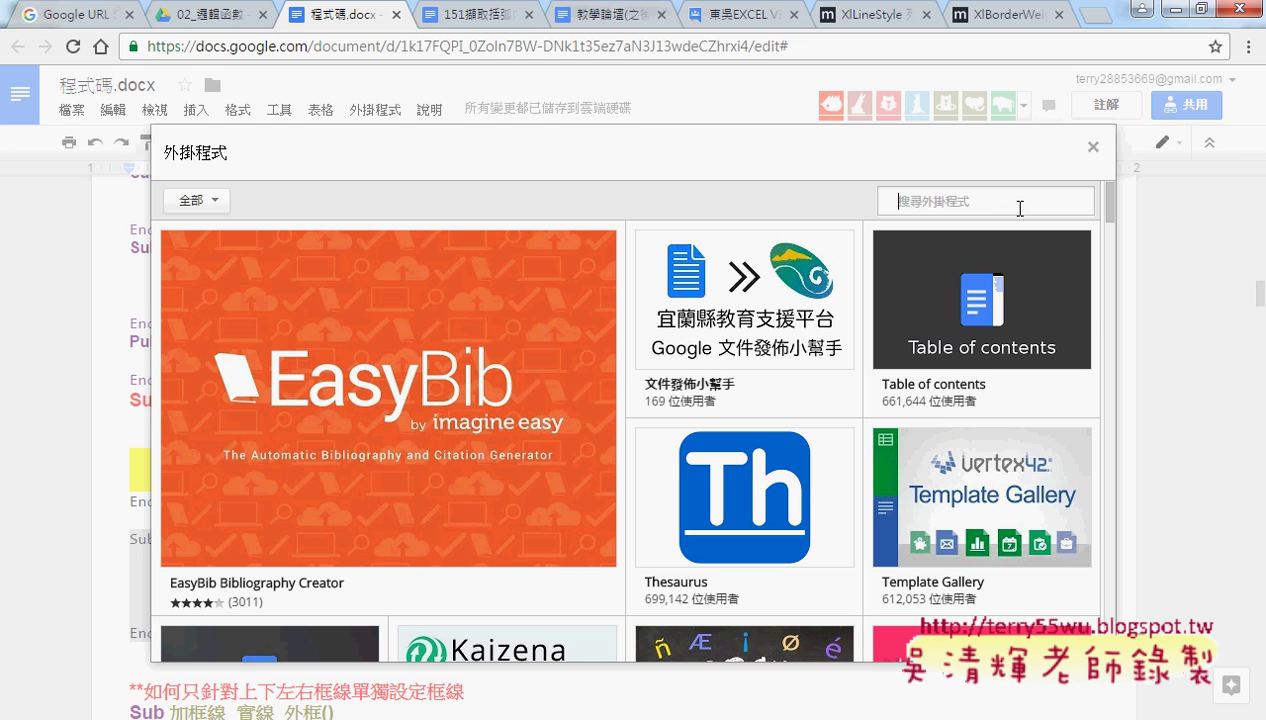
{"action": "type", "text": "c"}
{"action": "type", "text": "ode"}
{"action": "key", "text": "Return"}
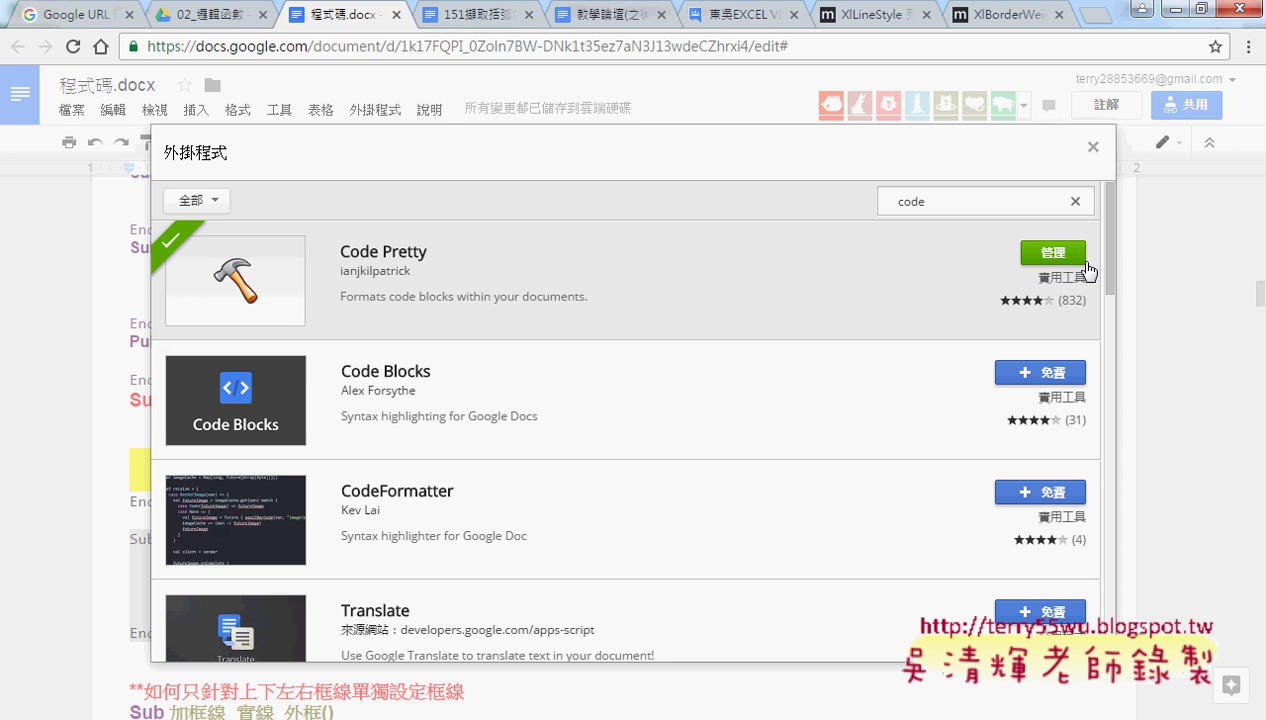
{"action": "left_click", "coordinate": [1093, 147]}
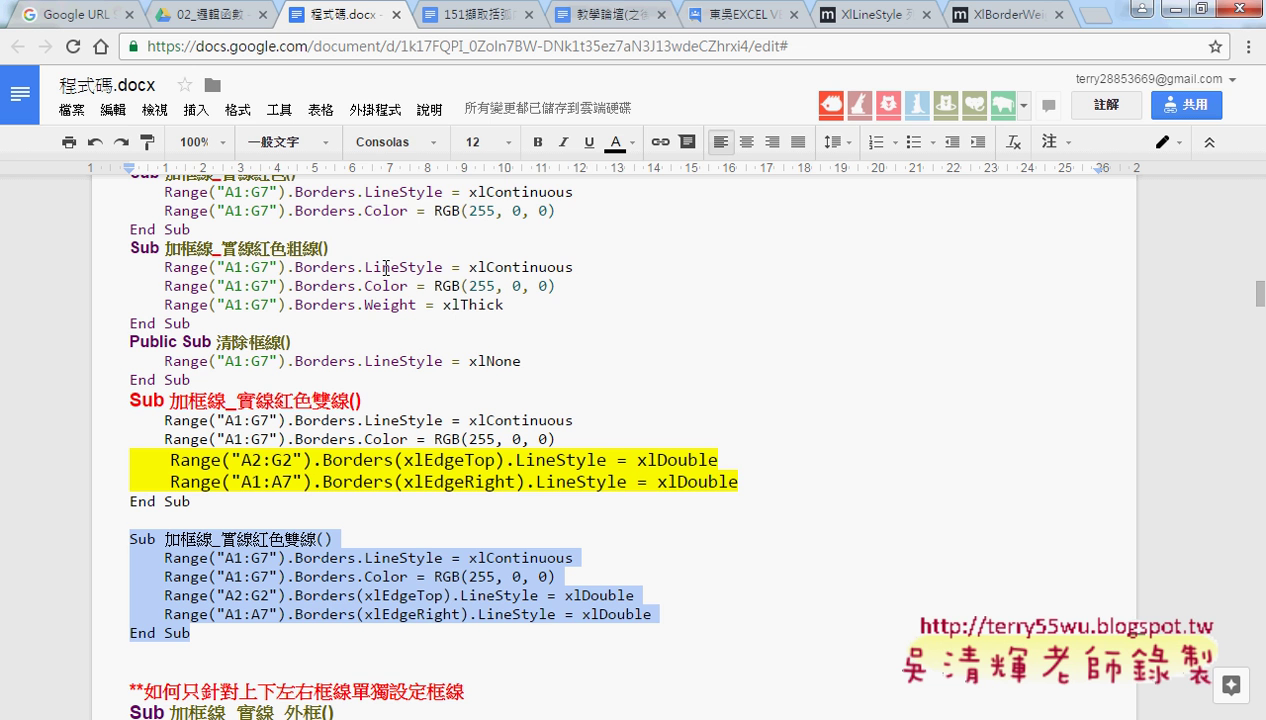
{"action": "left_click", "coordinate": [375, 110]}
{"action": "mouse_move", "coordinate": [410, 144]}
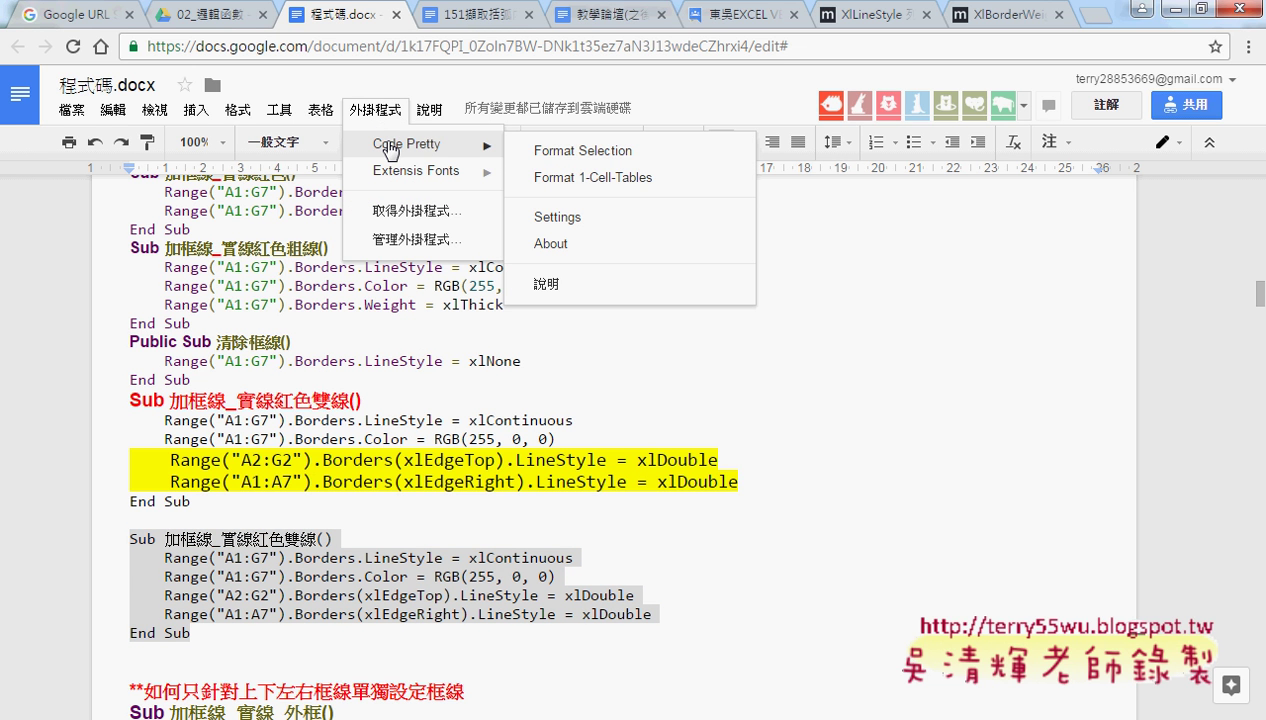
{"action": "left_click", "coordinate": [622, 150]}
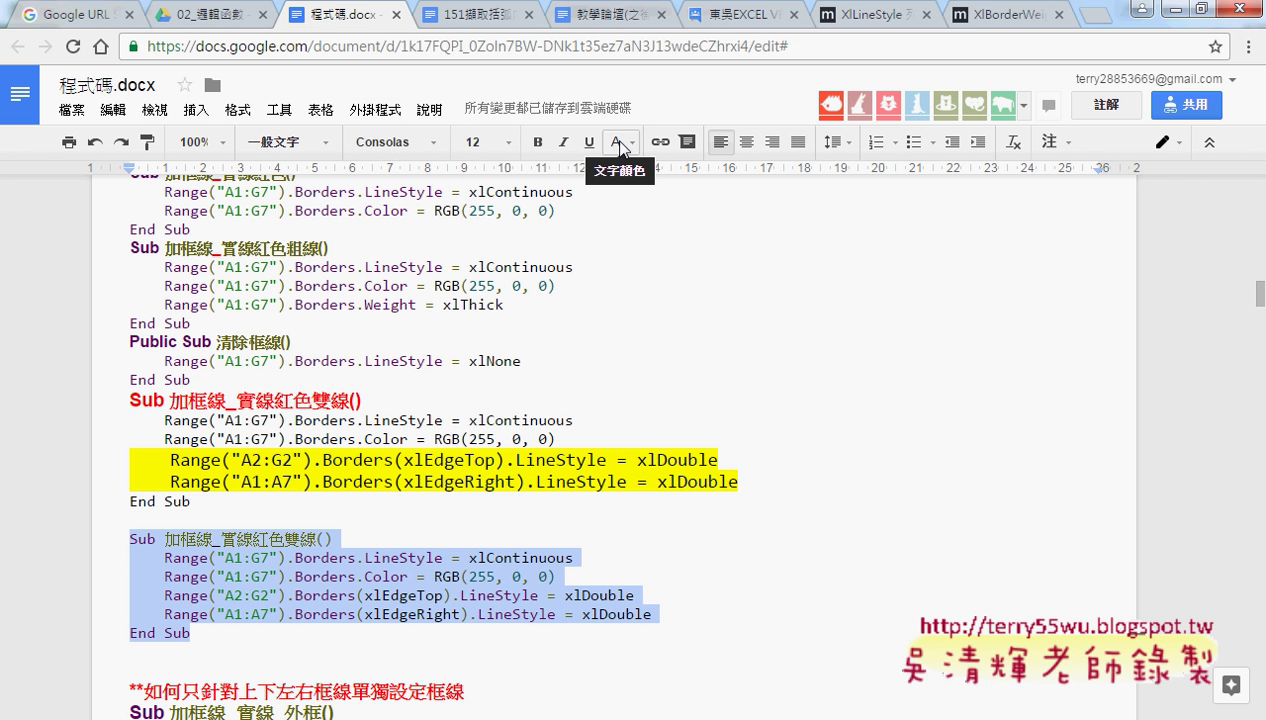
{"action": "left_click", "coordinate": [664, 630]}
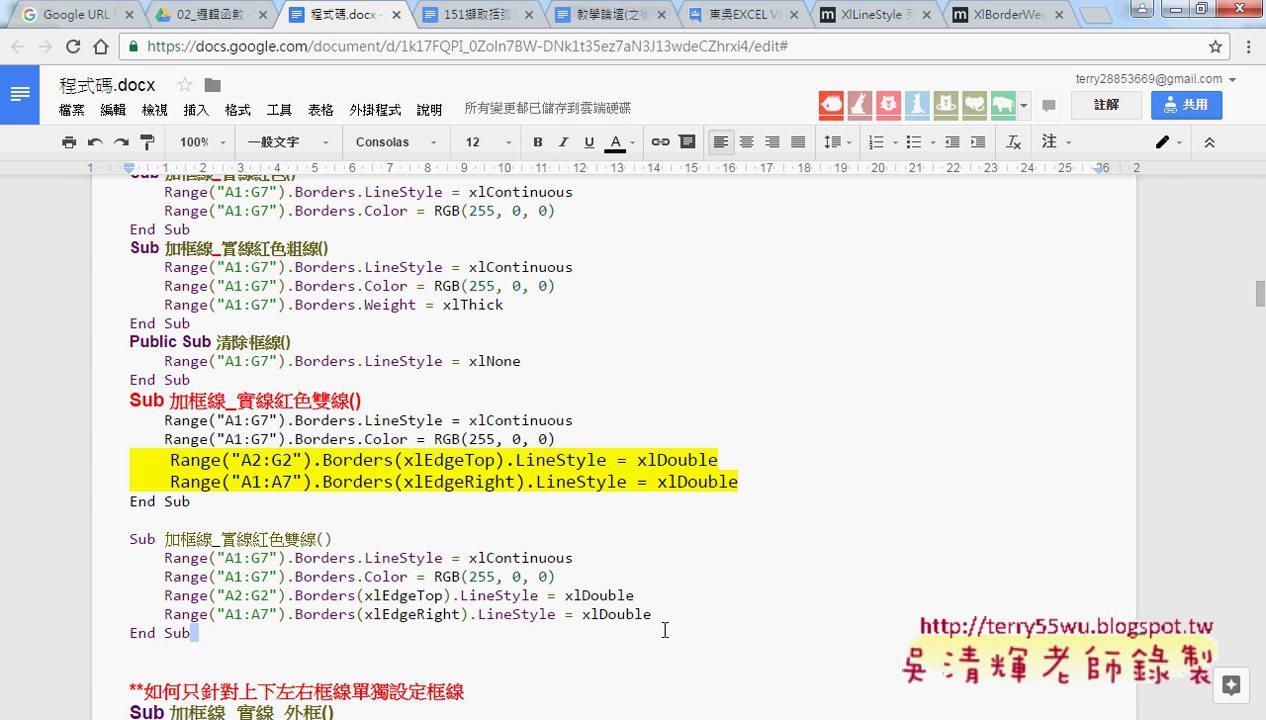
{"action": "left_click", "coordinate": [368, 112]}
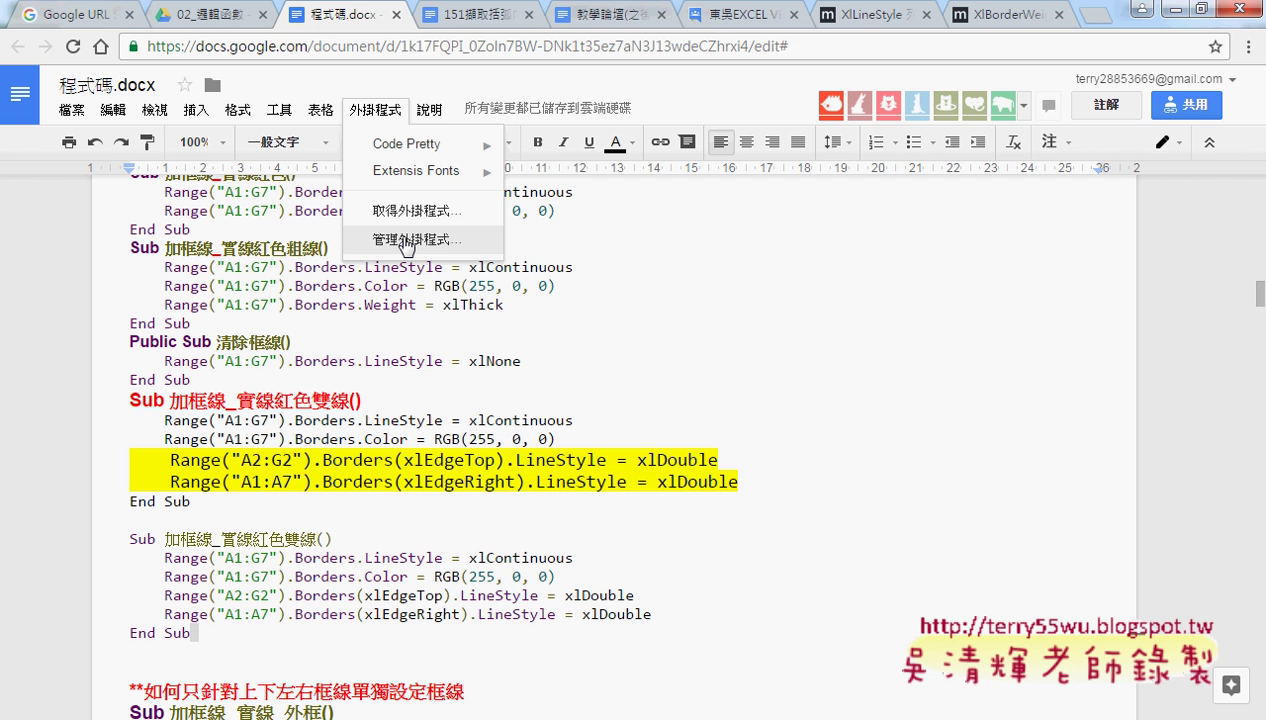
{"action": "left_click", "coordinate": [406, 240]}
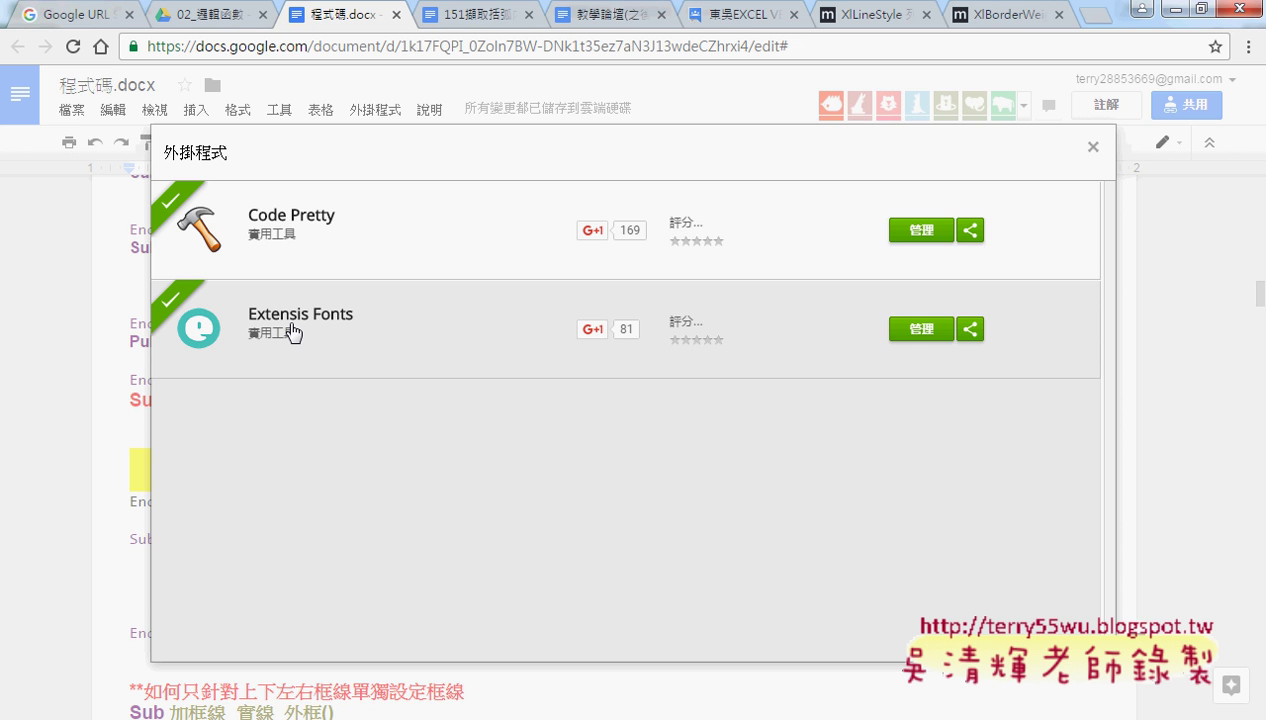
- Close the add-ons manager and delete the pasted duplicate procedure with its blank lines
{"action": "left_click", "coordinate": [1097, 149]}
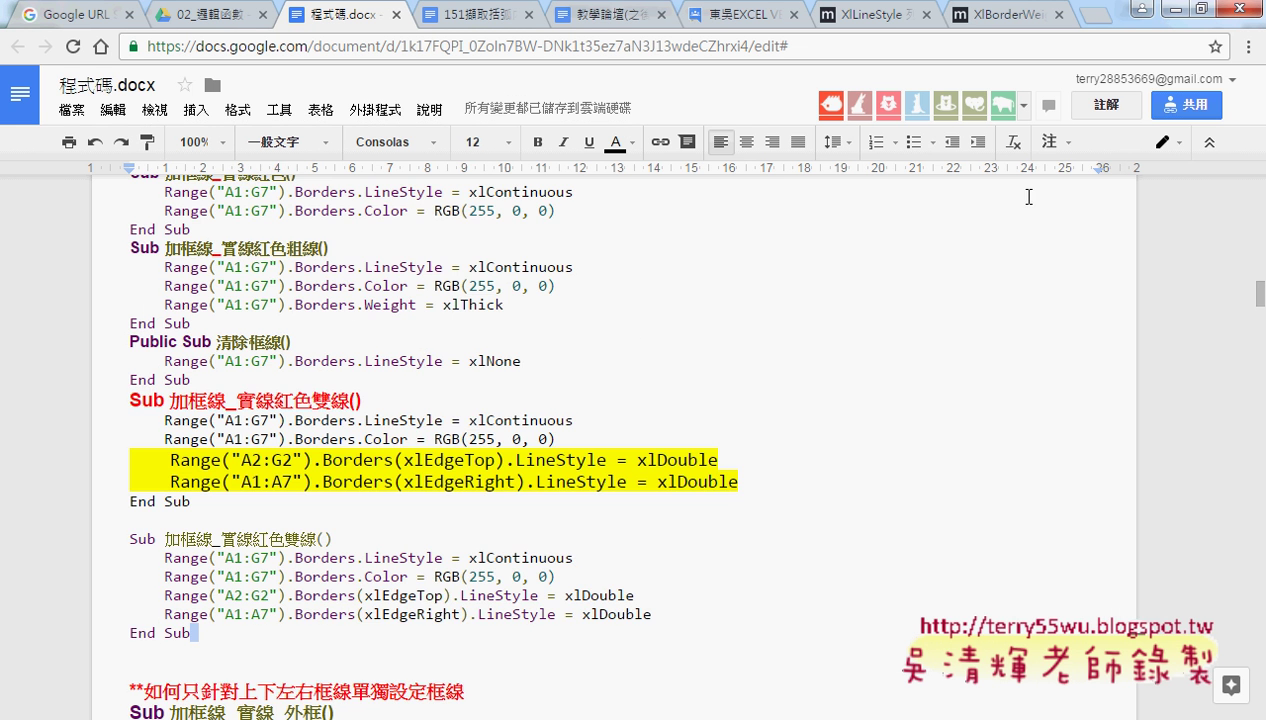
{"action": "scroll", "coordinate": [668, 378], "scroll_direction": "up", "scroll_amount": 1}
{"action": "scroll", "coordinate": [668, 378], "scroll_direction": "up", "scroll_amount": 1}
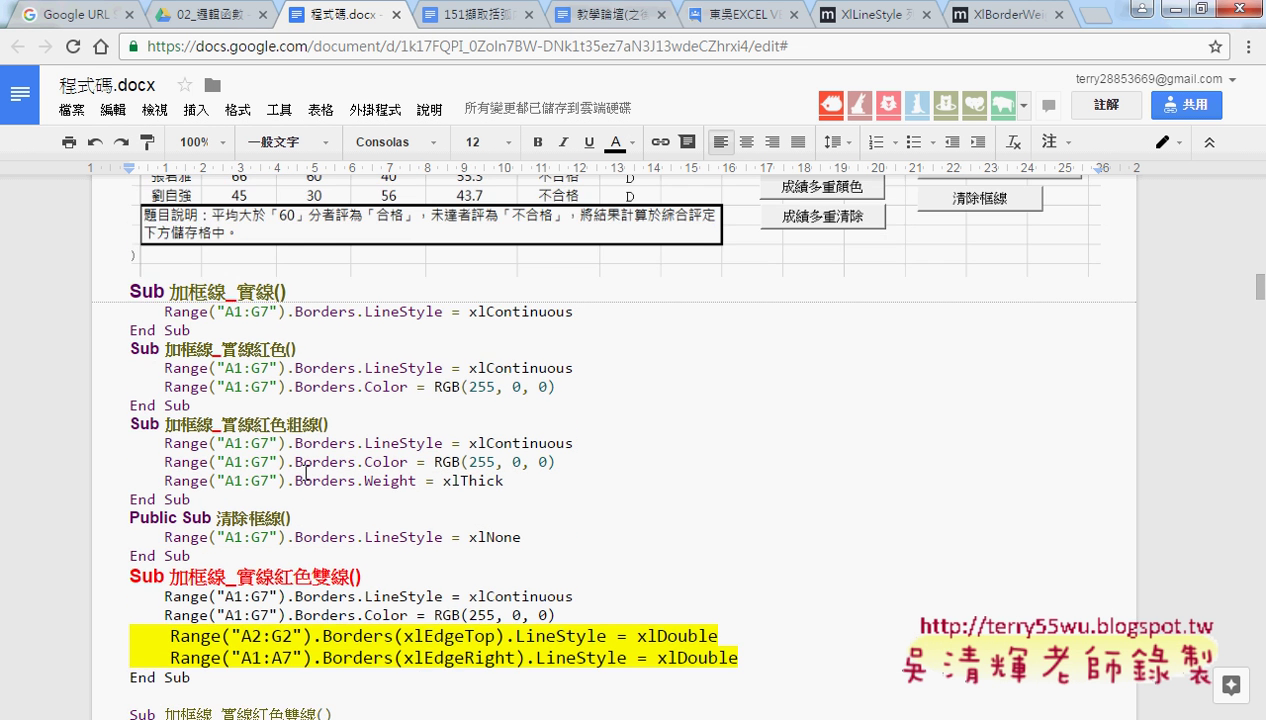
{"action": "scroll", "coordinate": [237, 322], "scroll_direction": "down", "scroll_amount": 2}
{"action": "left_click", "coordinate": [208, 633]}
{"action": "left_click_drag", "start_coordinate": [262, 638], "coordinate": [95, 538]}
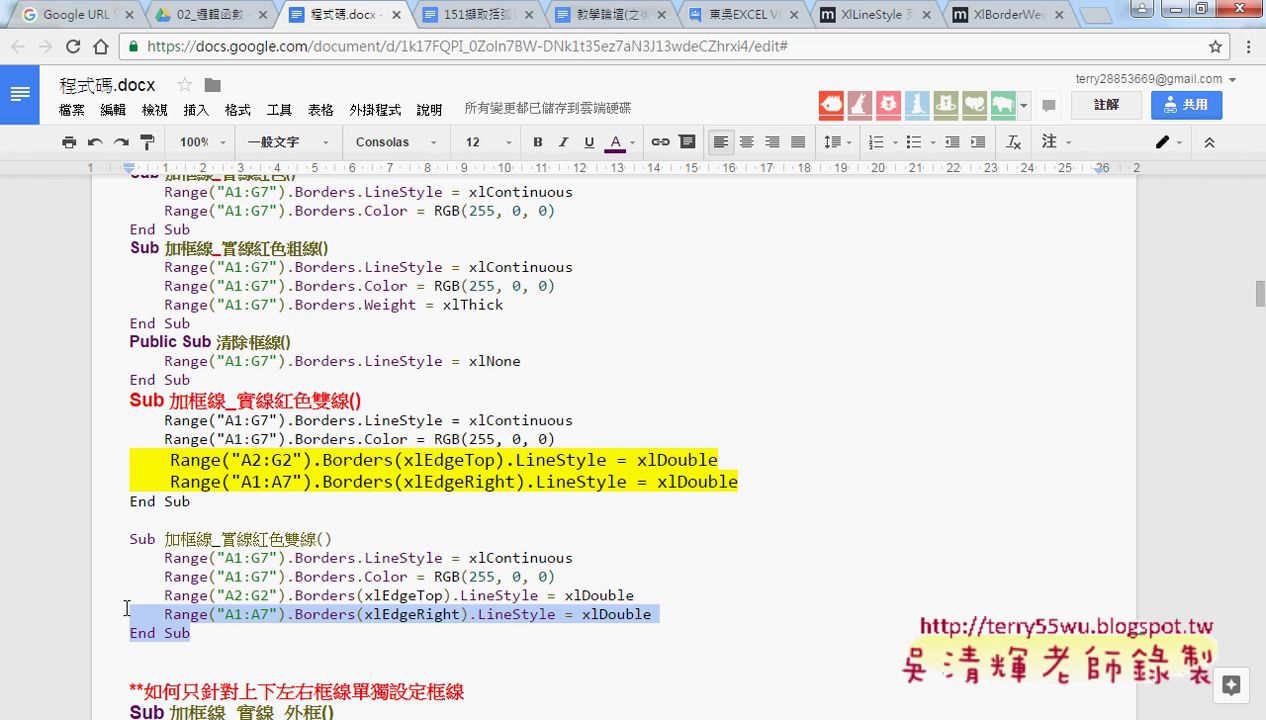
{"action": "key", "text": "Delete"}
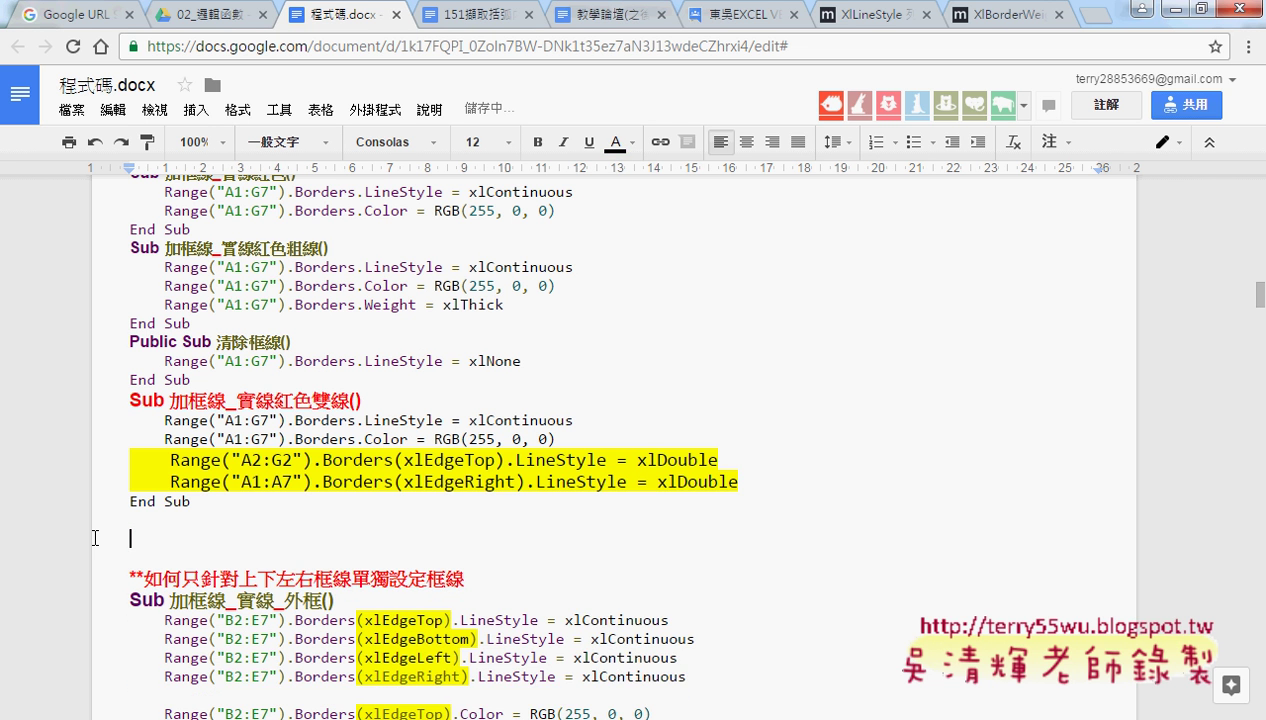
{"action": "key", "text": "Delete"}
{"action": "key", "text": "Delete"}
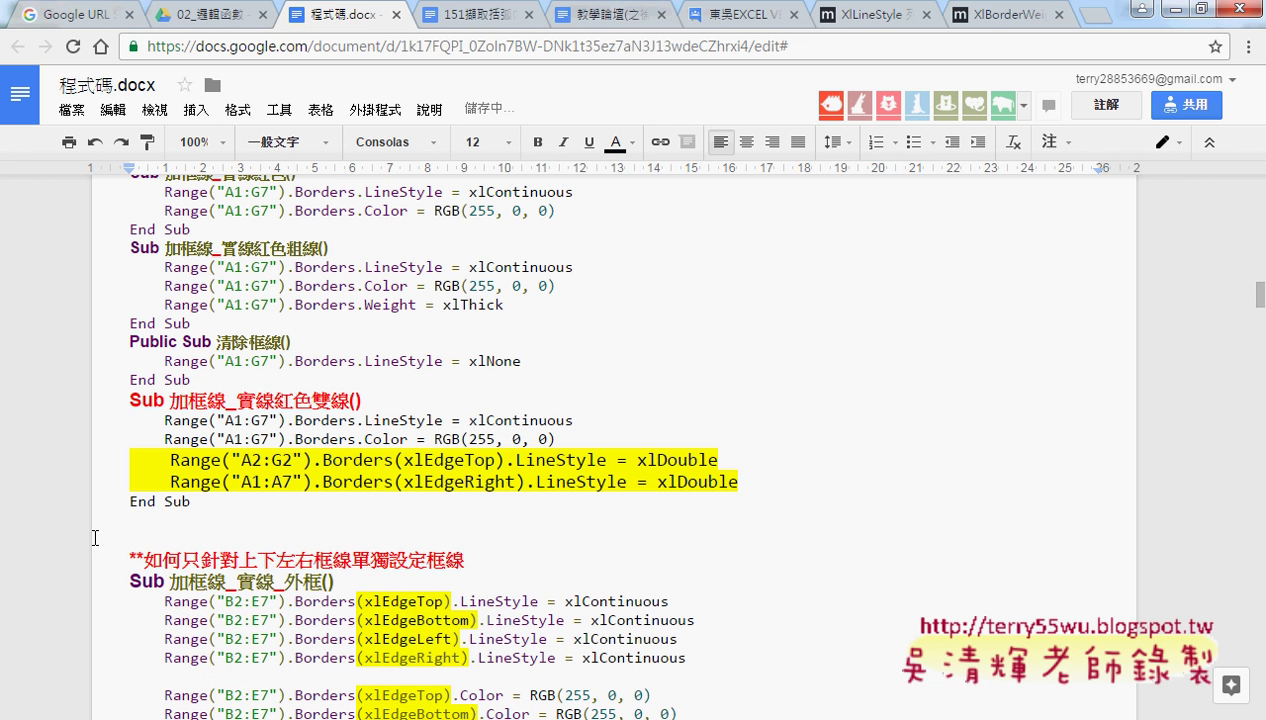